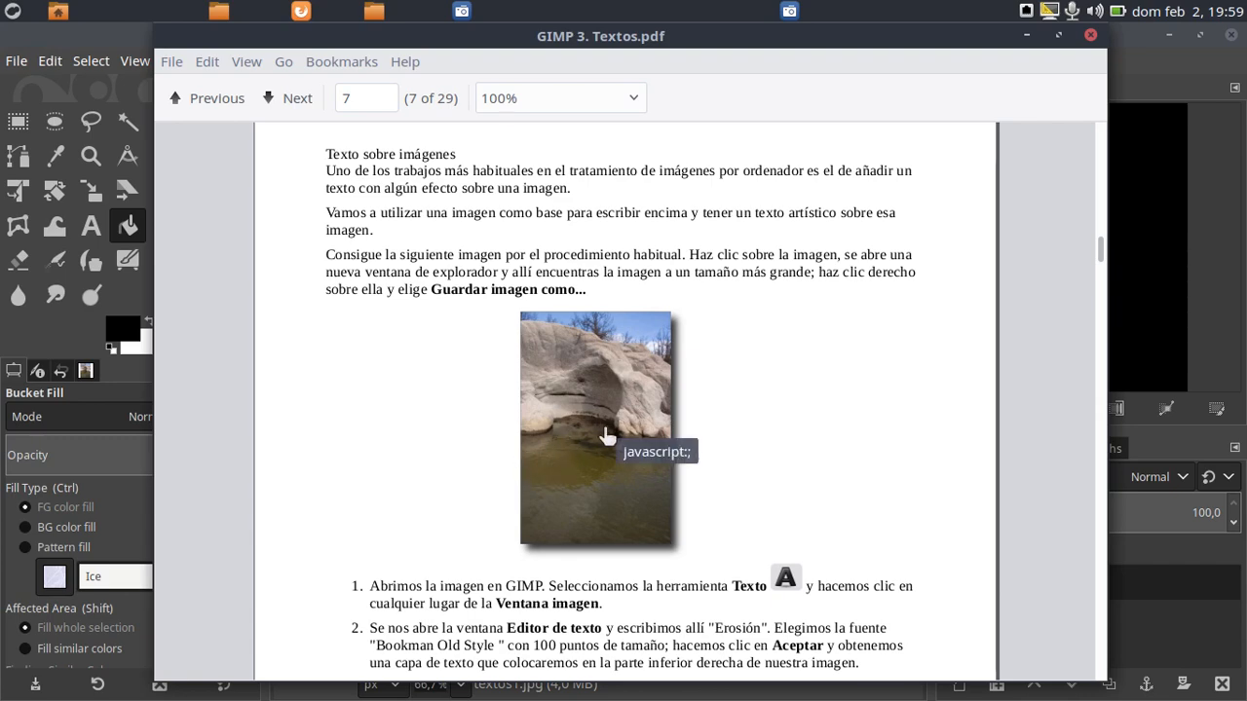
Review the first two instructions for placing text over an image in GIMP 3. Textos.pdf and move the document off screen
{"action": "scroll", "coordinate": [604, 439], "scroll_direction": "down", "scroll_amount": 7}
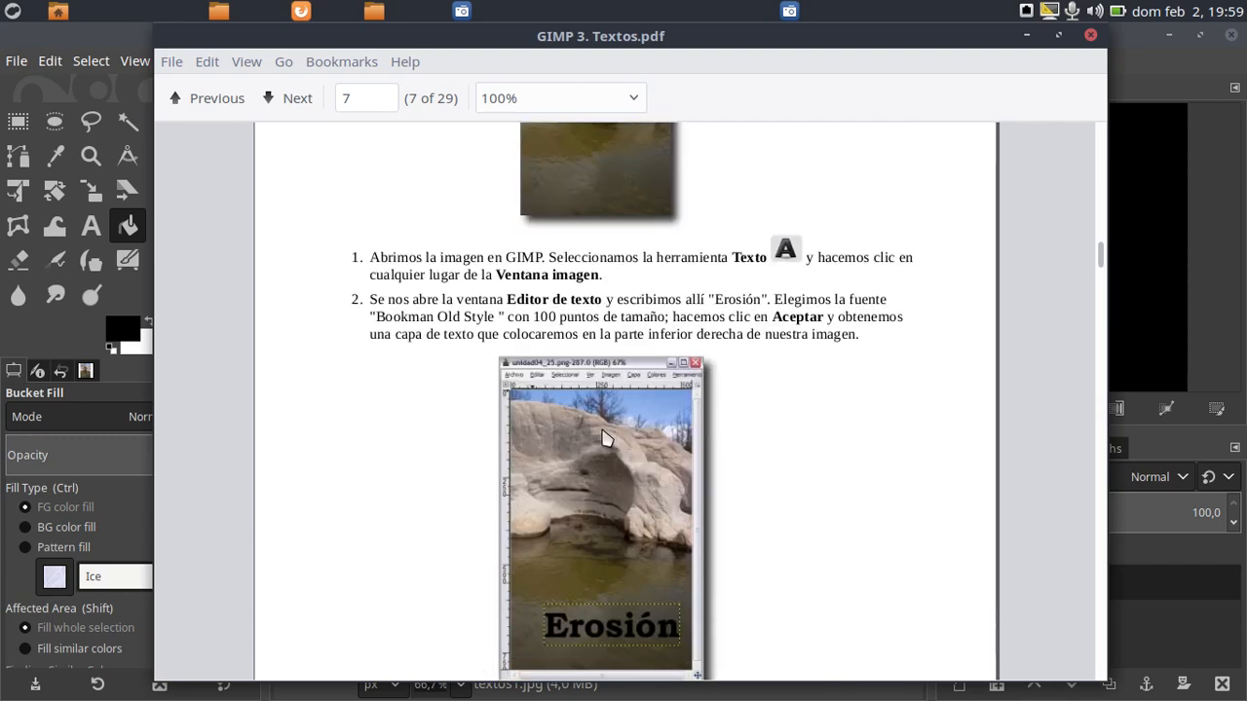
{"action": "scroll", "coordinate": [602, 431], "scroll_direction": "down", "scroll_amount": 1}
{"action": "scroll", "coordinate": [602, 430], "scroll_direction": "up", "scroll_amount": 1}
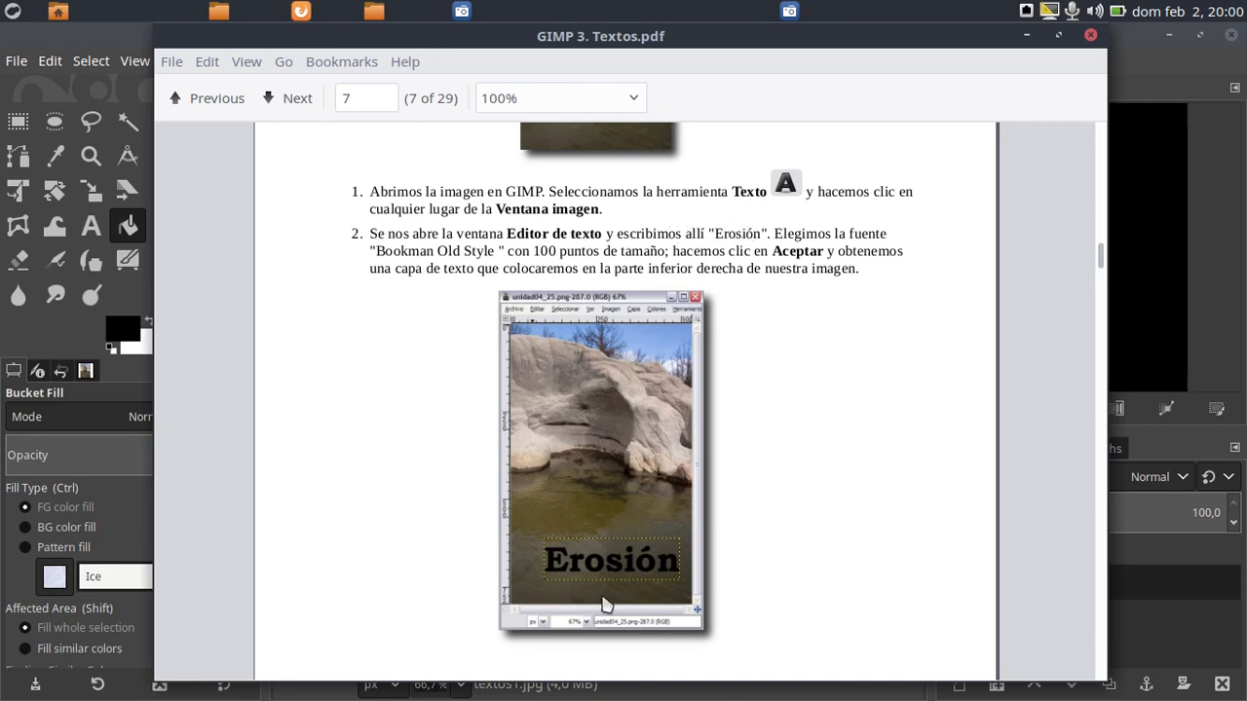
{"action": "left_click_drag", "start_coordinate": [589, 37], "coordinate": [1246, 37]}
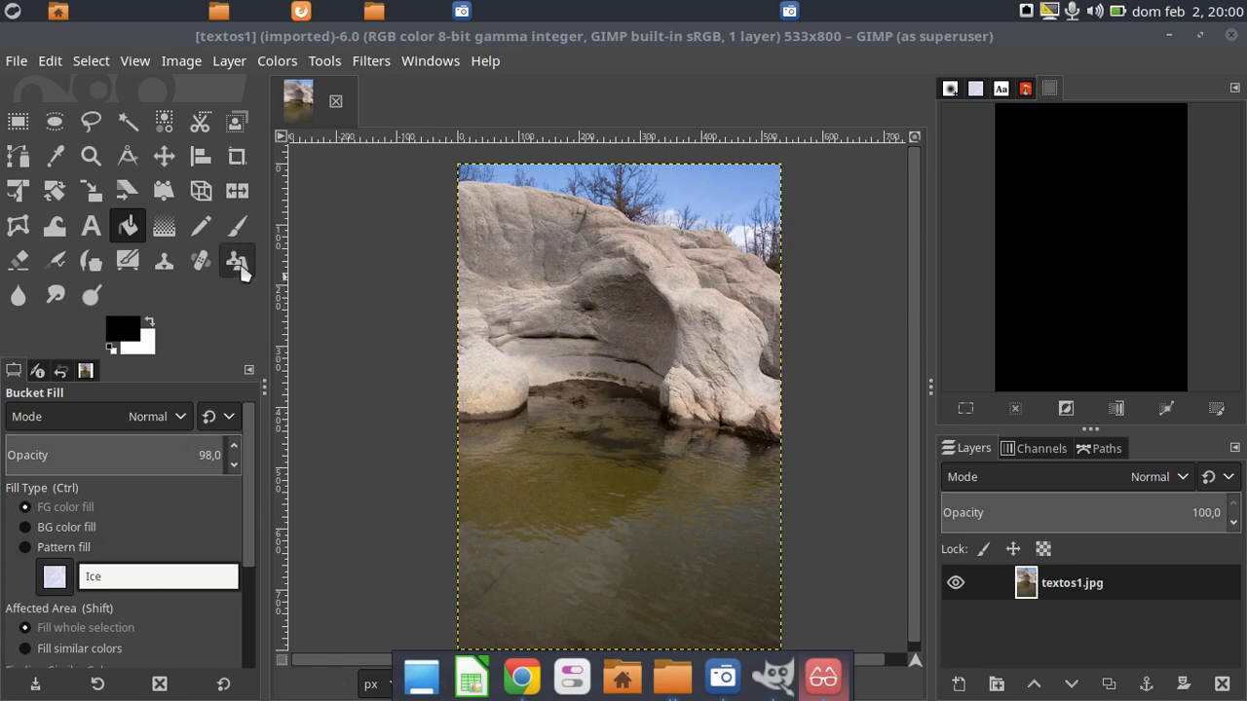
Set up the Text tool with a size of 100 px, browsing the font list and keeping Caladea Bold
{"action": "left_click", "coordinate": [91, 226]}
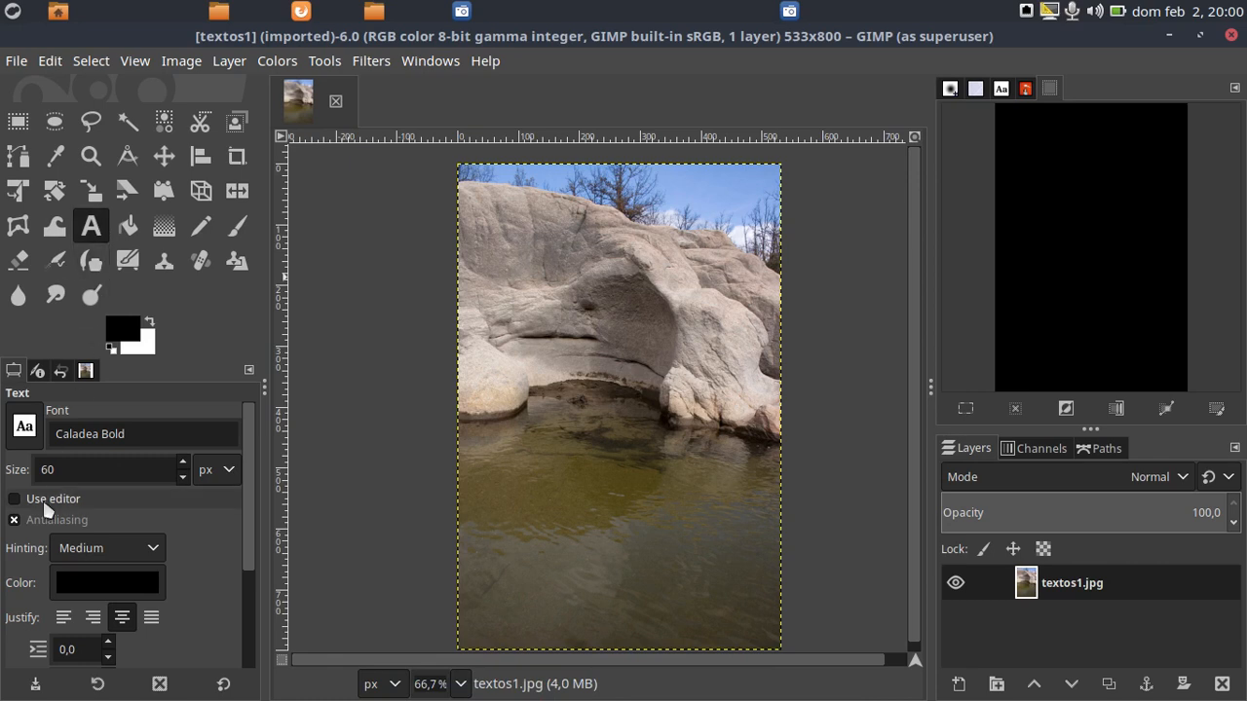
{"action": "left_click", "coordinate": [24, 426]}
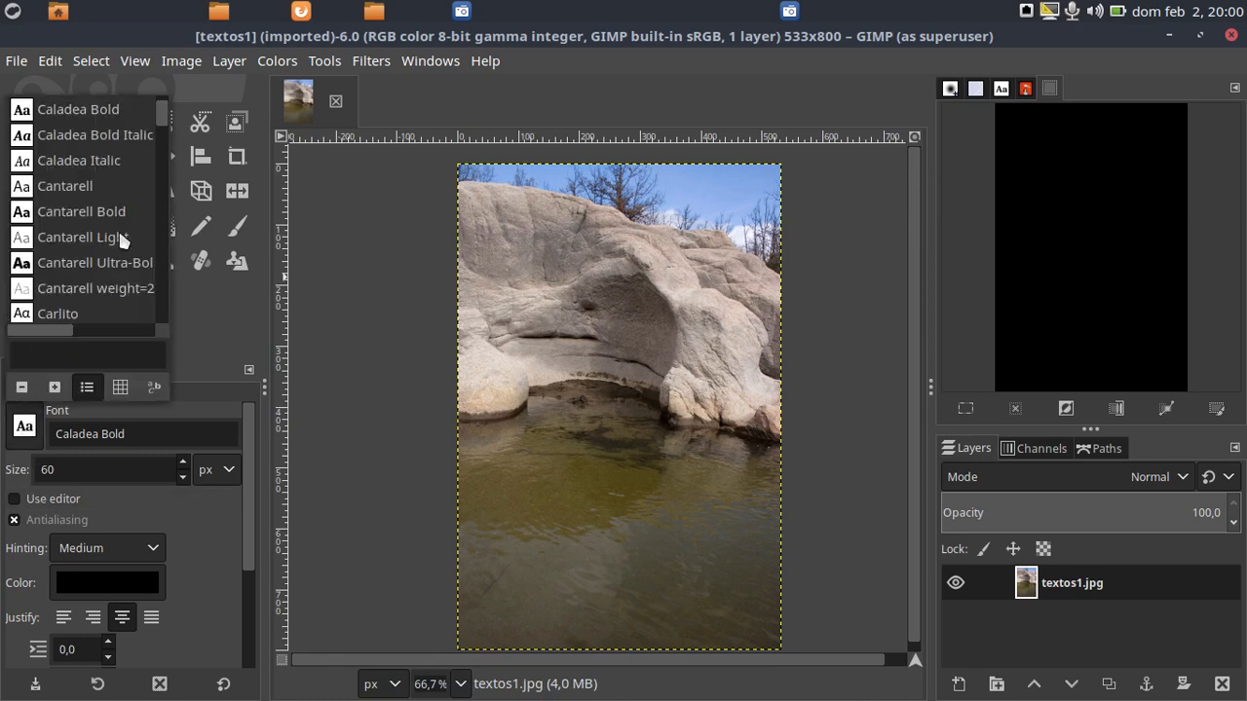
{"action": "scroll", "coordinate": [114, 216], "scroll_direction": "up", "scroll_amount": 3}
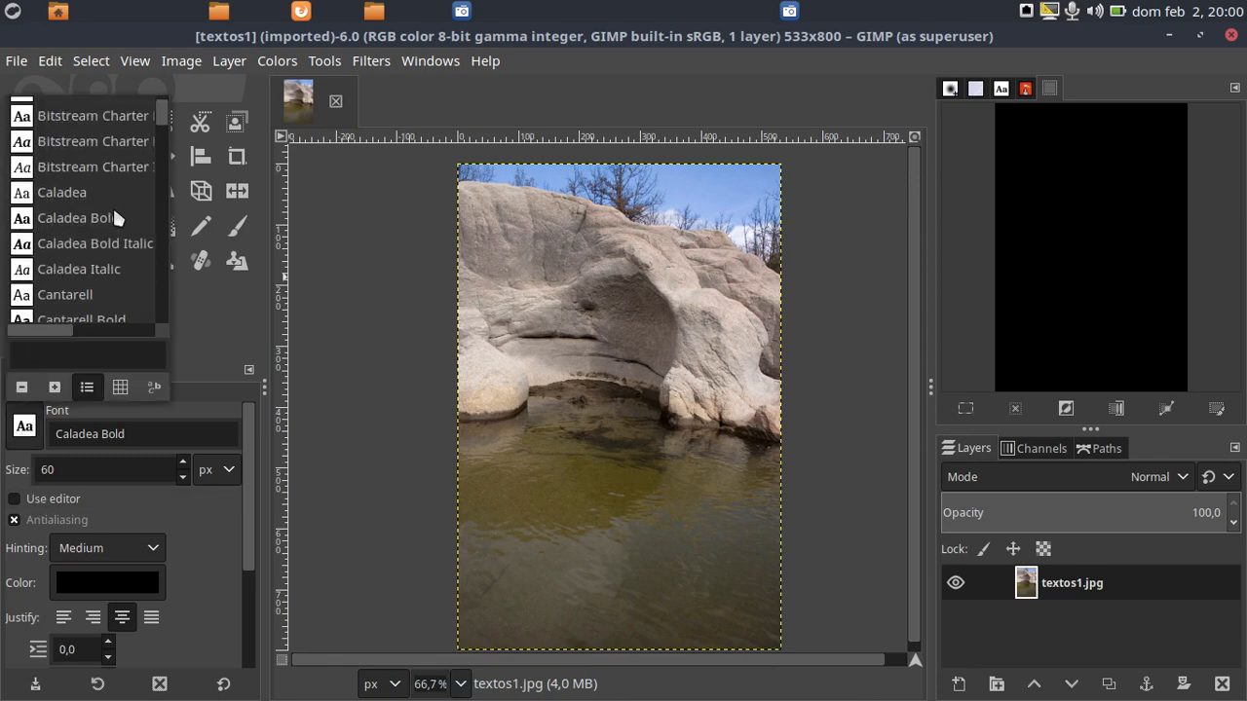
{"action": "scroll", "coordinate": [114, 215], "scroll_direction": "down", "scroll_amount": 1}
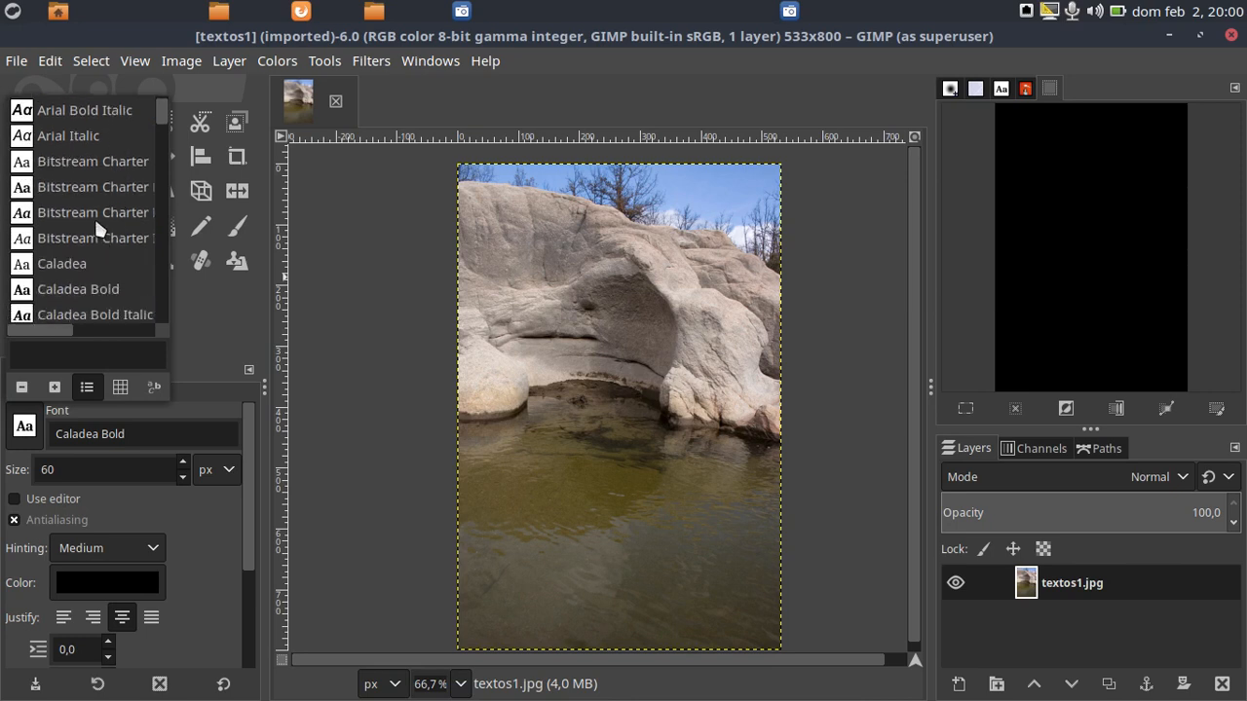
{"action": "scroll", "coordinate": [94, 218], "scroll_direction": "down", "scroll_amount": 2}
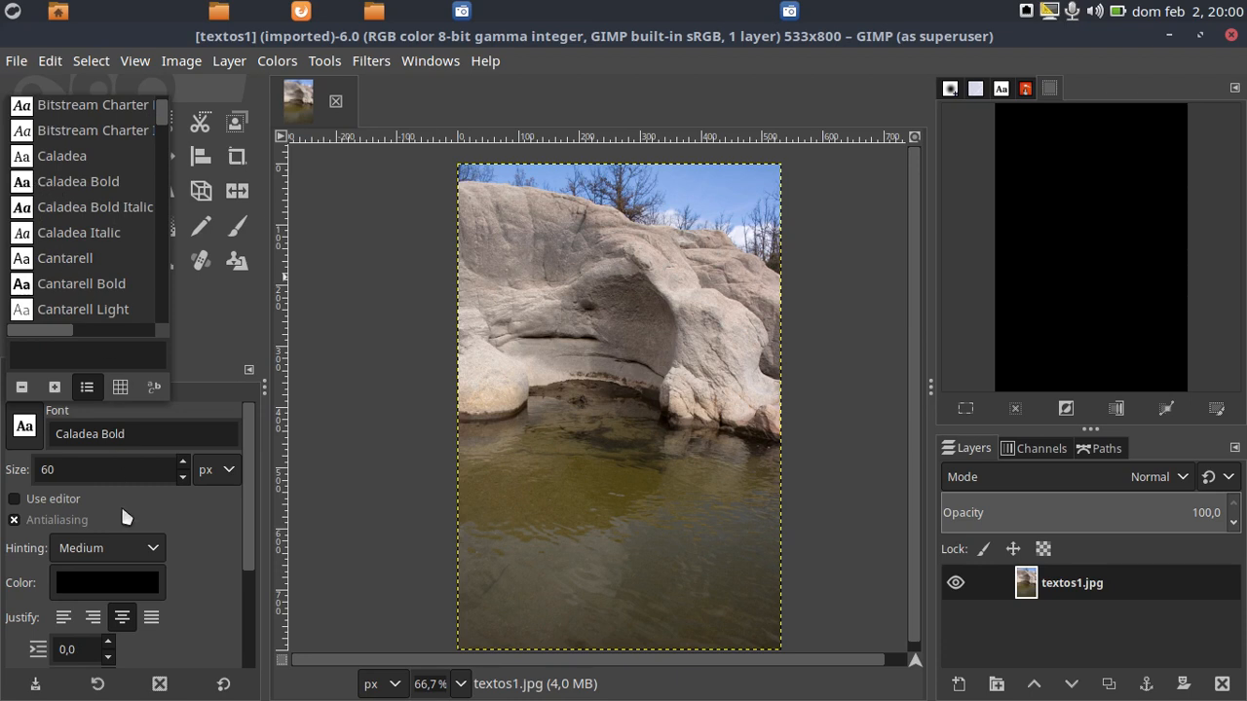
{"action": "left_click", "coordinate": [82, 464]}
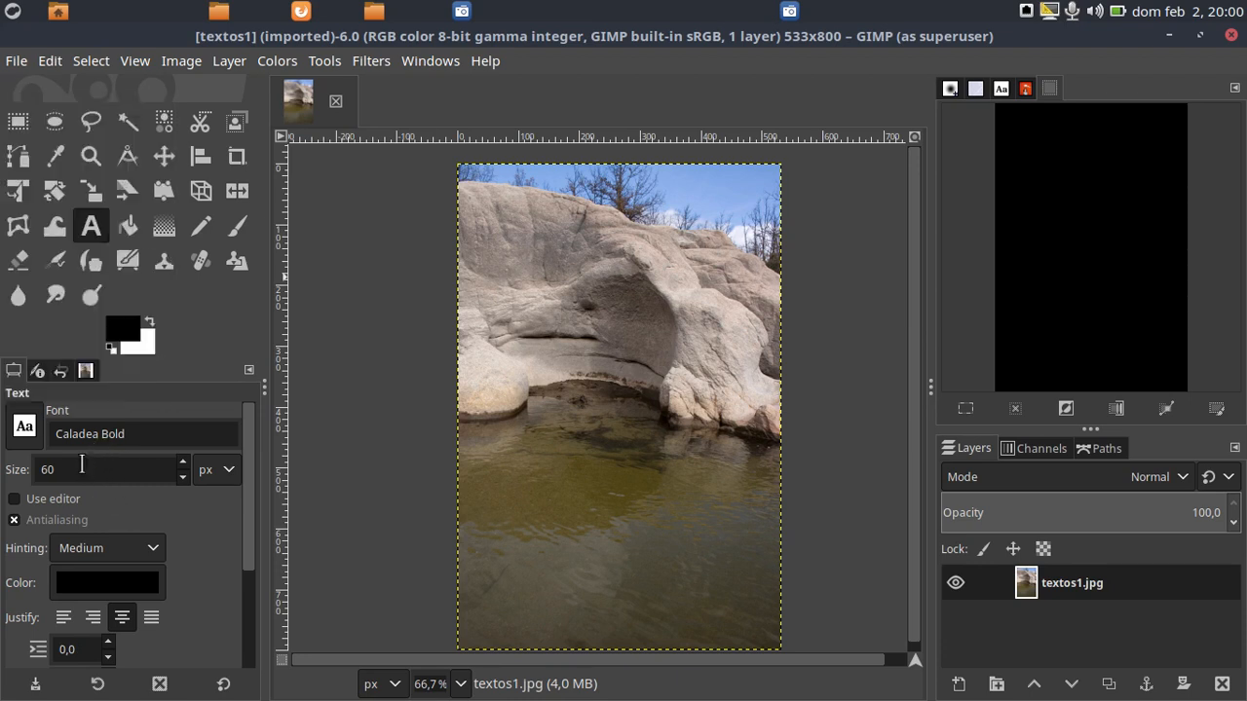
{"action": "double_click", "coordinate": [82, 465]}
{"action": "type", "text": "100"}
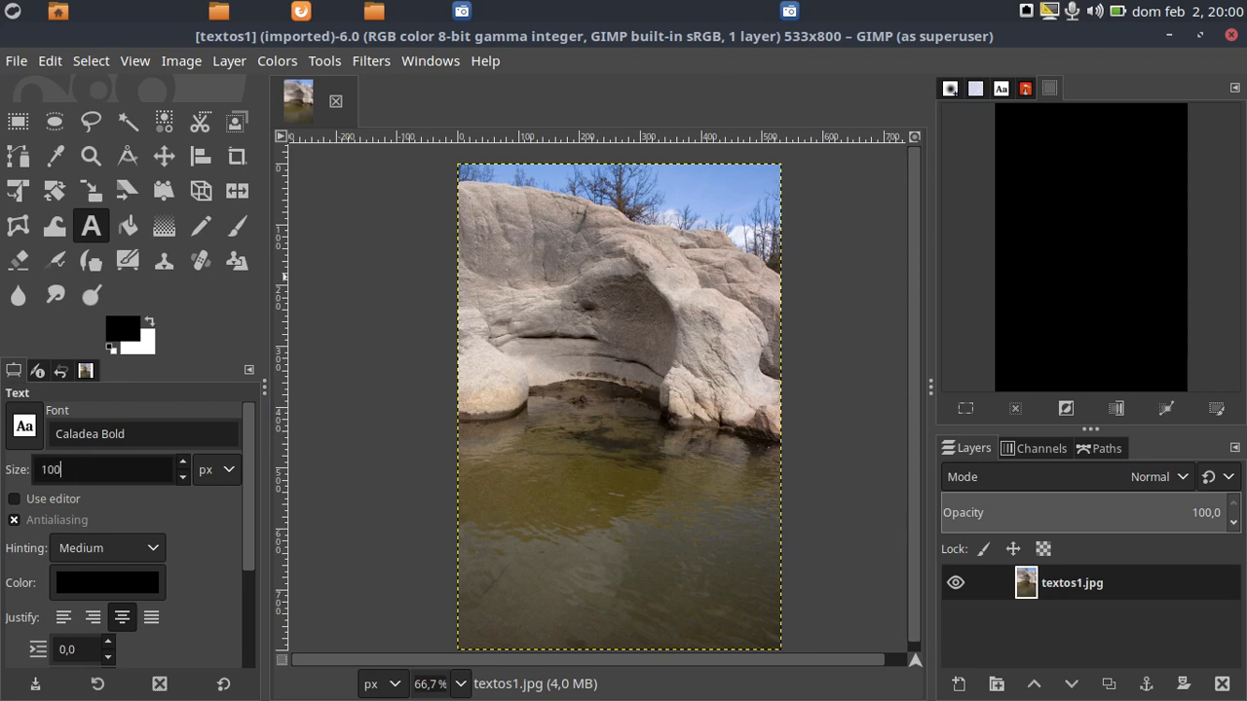
{"action": "left_click", "coordinate": [108, 433]}
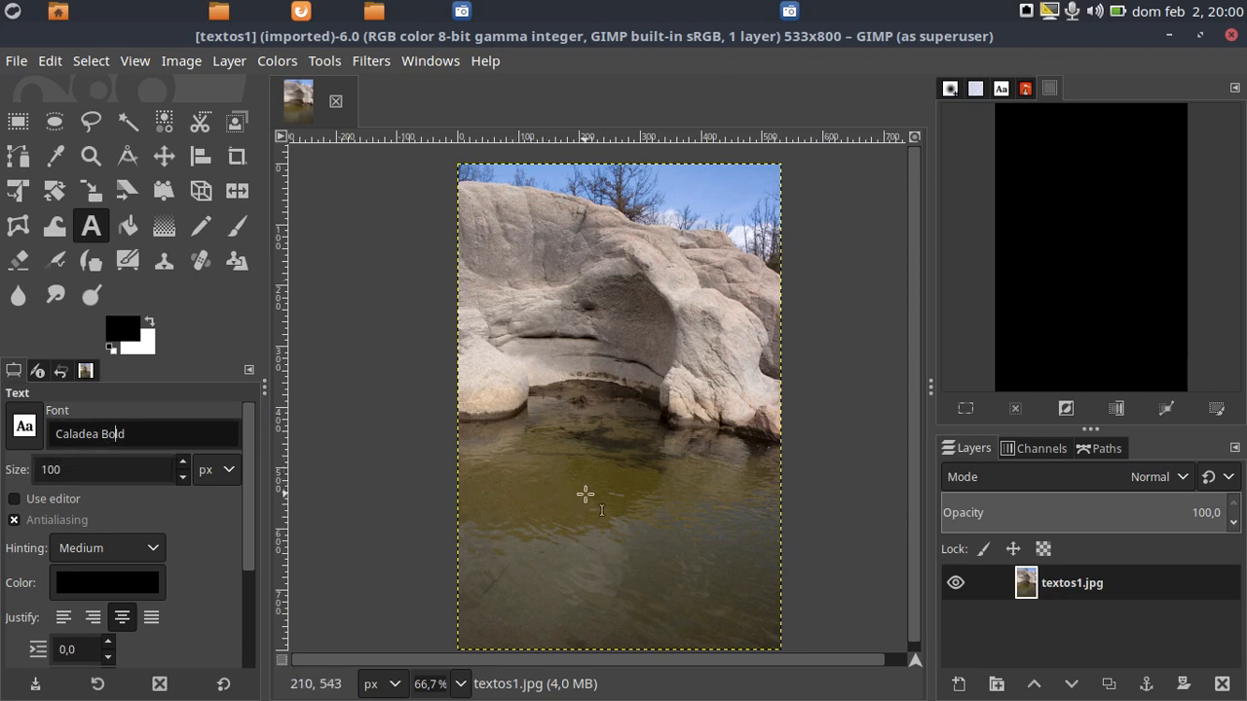
Draw a text box about 166 px tall over the water, extend its left side, and enter "Erosión"
{"action": "left_click_drag", "start_coordinate": [500, 464], "coordinate": [763, 566]}
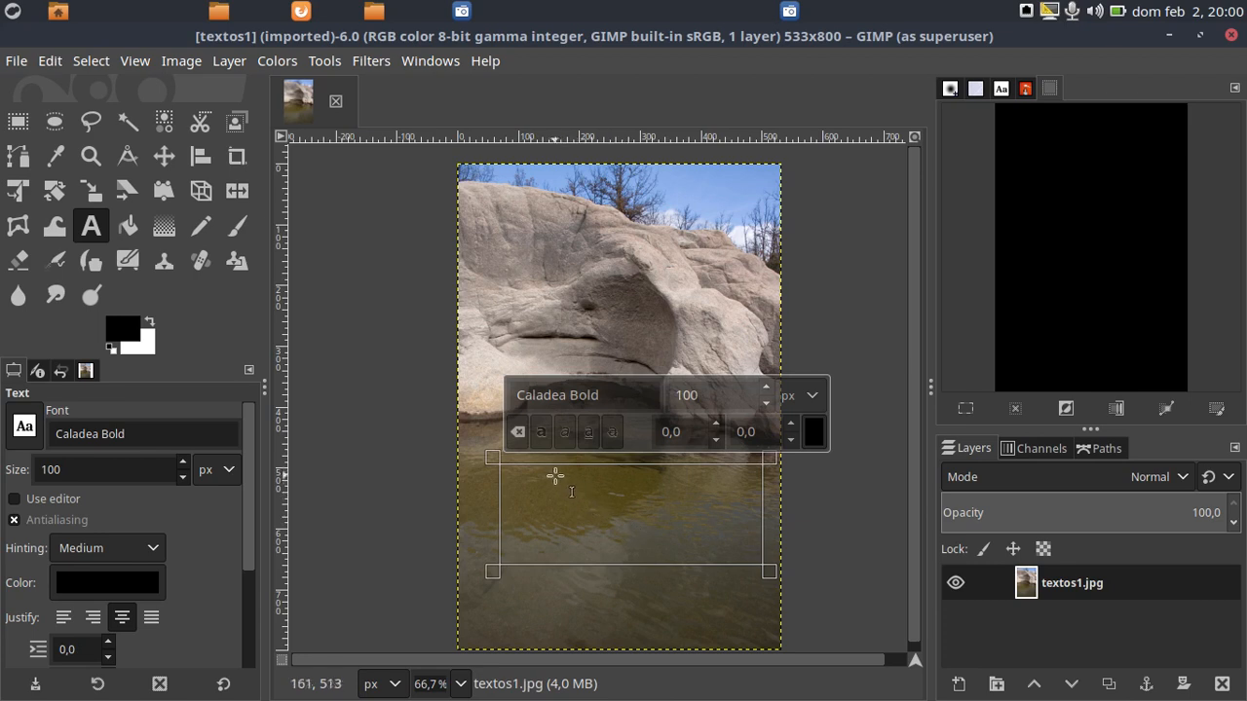
{"action": "left_click", "coordinate": [497, 483]}
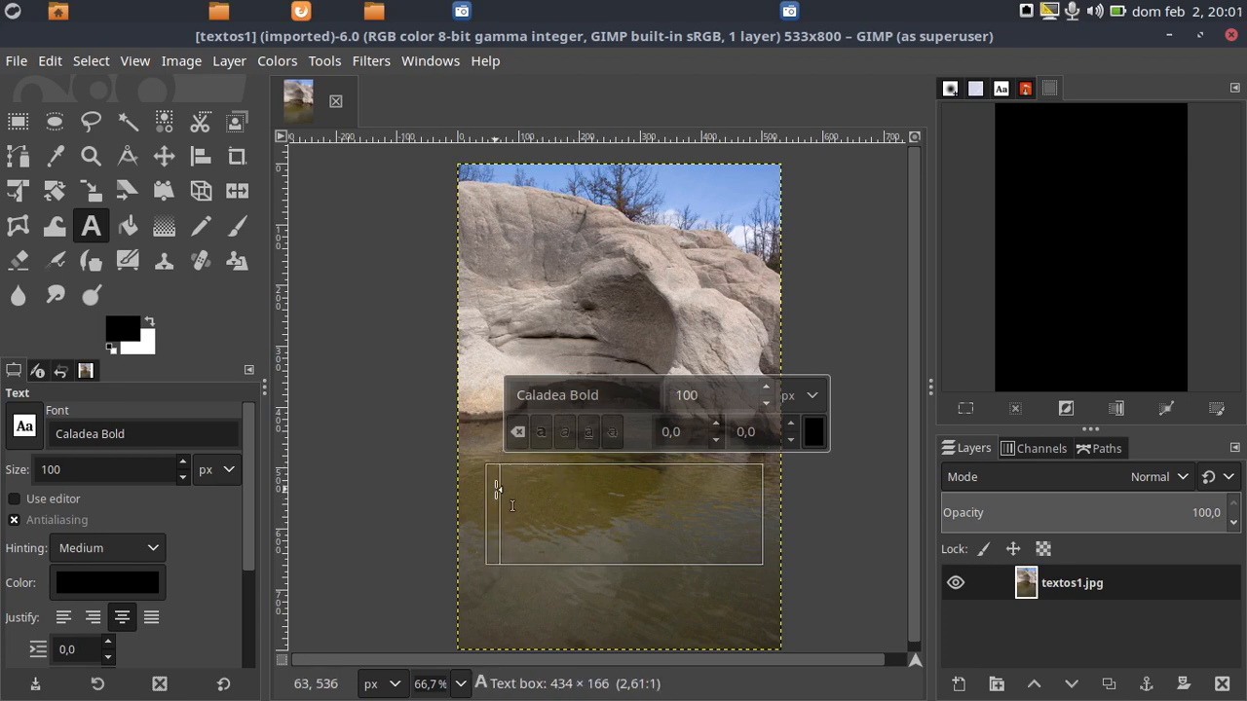
{"action": "left_click_drag", "start_coordinate": [497, 490], "coordinate": [479, 491]}
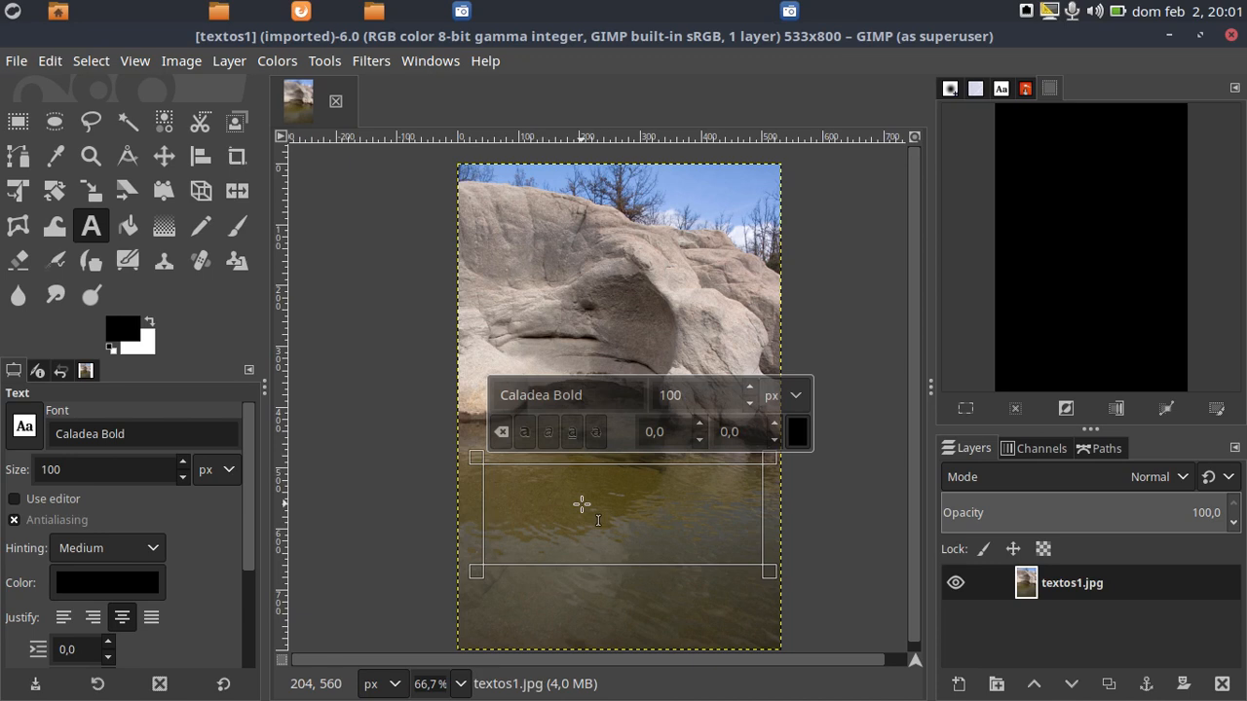
{"action": "type", "text": "Erosión"}
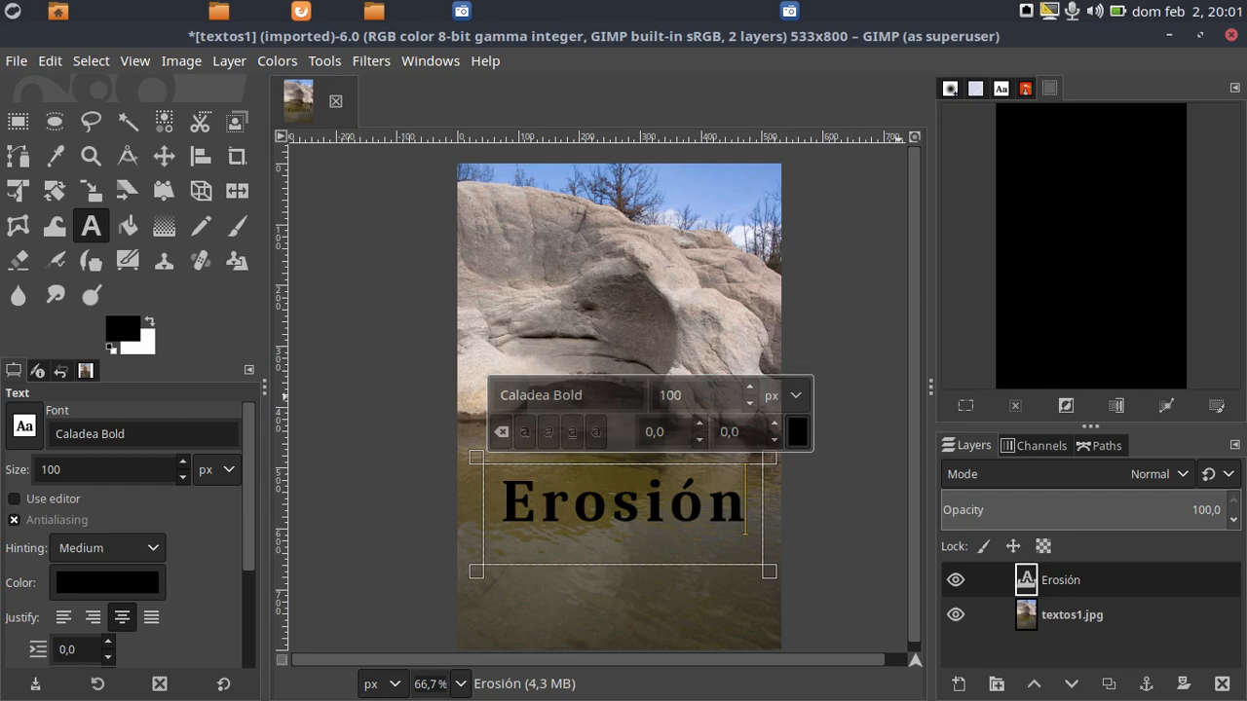
Examine the numbered instructions in GIMP 3. Textos.pdf through the final result on page 10, returning to step 3 on alpha to selection
{"action": "left_click_drag", "start_coordinate": [1246, 30], "coordinate": [679, 99]}
{"action": "scroll", "coordinate": [753, 445], "scroll_direction": "down", "scroll_amount": 1}
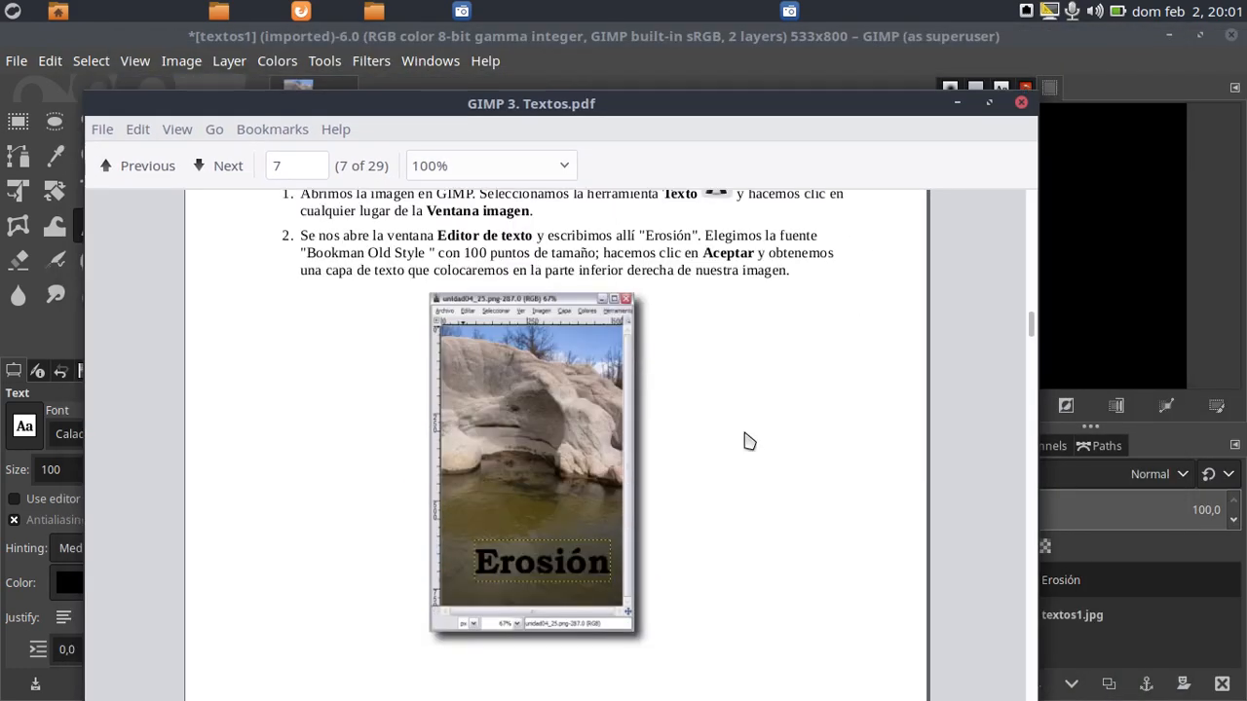
{"action": "scroll", "coordinate": [671, 351], "scroll_direction": "down", "scroll_amount": 5}
{"action": "scroll", "coordinate": [673, 351], "scroll_direction": "up", "scroll_amount": 3}
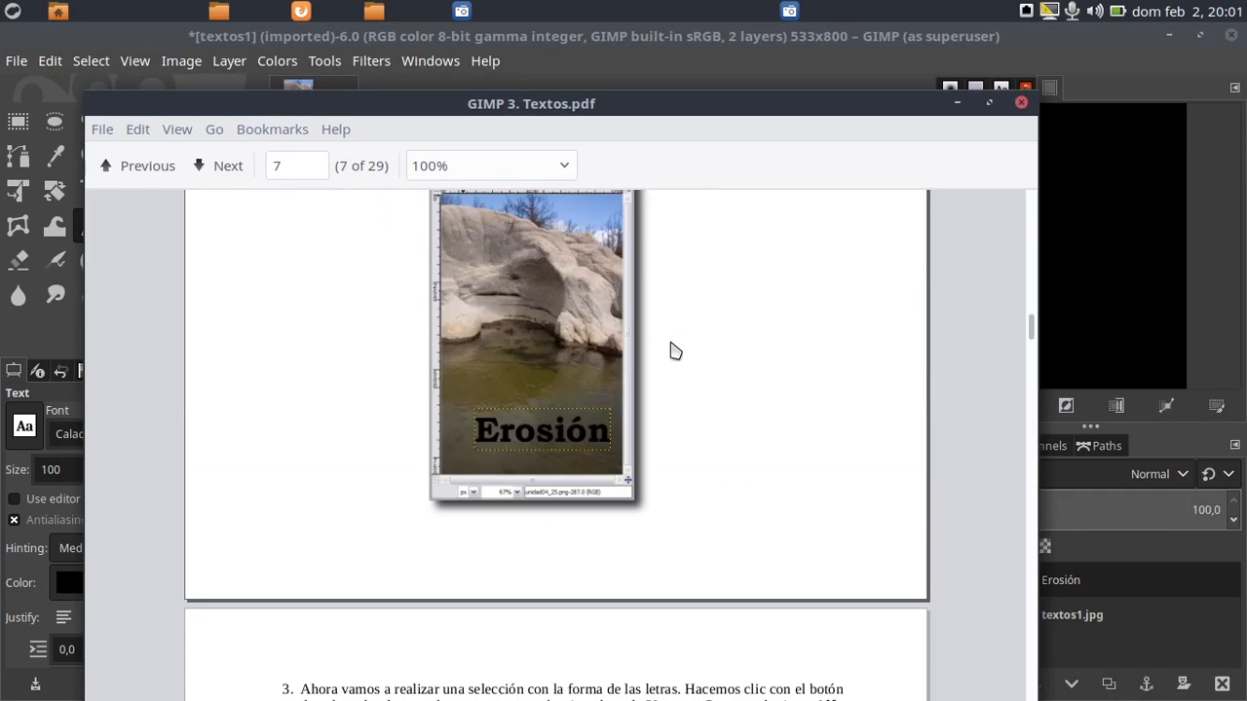
{"action": "scroll", "coordinate": [673, 351], "scroll_direction": "up", "scroll_amount": 3}
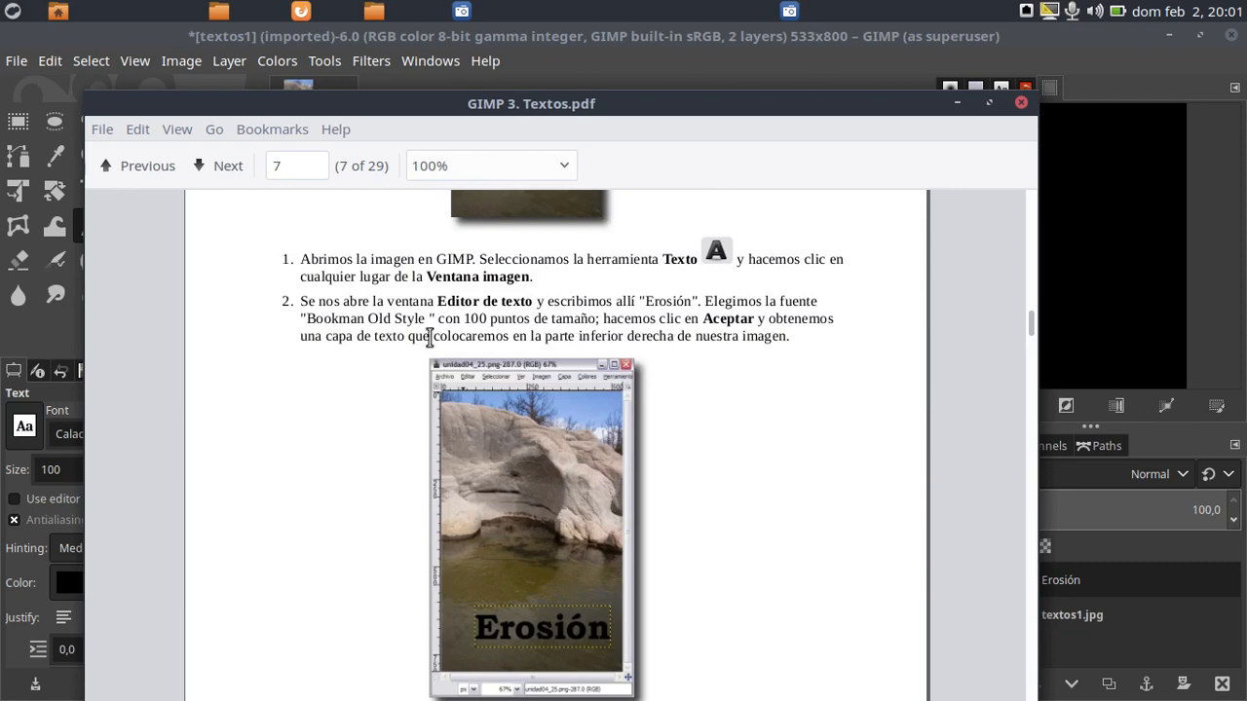
{"action": "scroll", "coordinate": [663, 393], "scroll_direction": "down", "scroll_amount": 5}
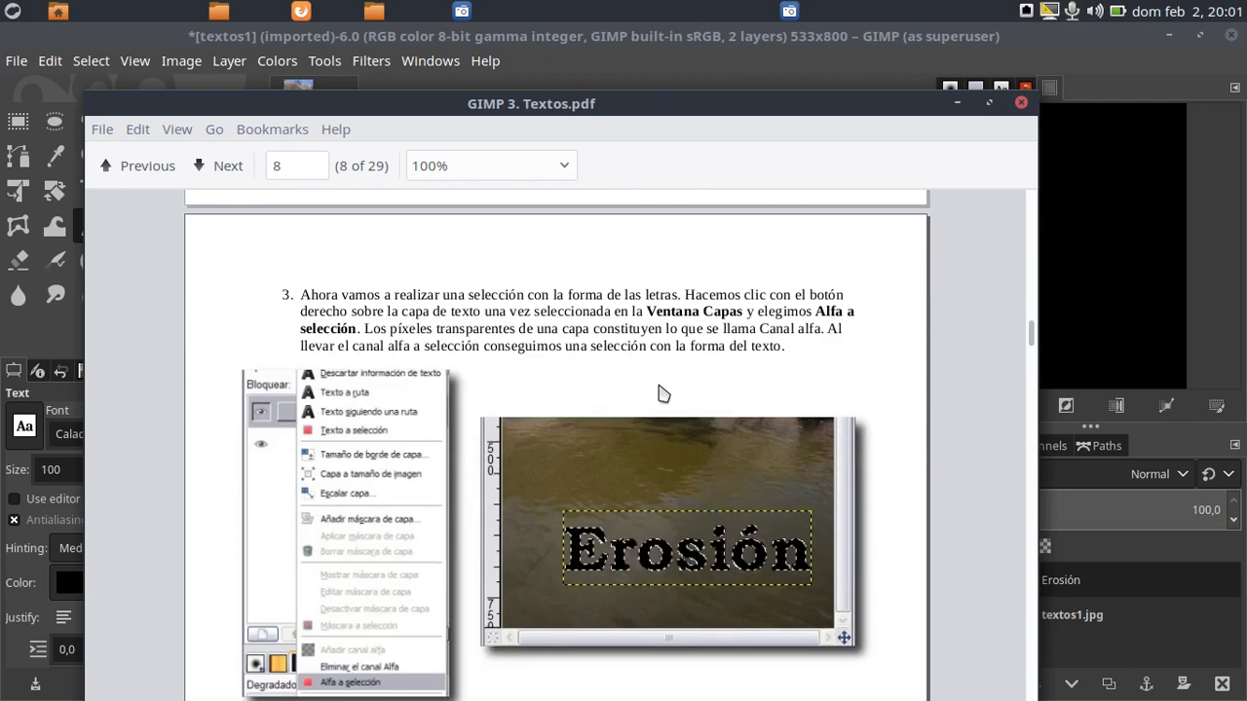
{"action": "scroll", "coordinate": [663, 393], "scroll_direction": "down", "scroll_amount": 1}
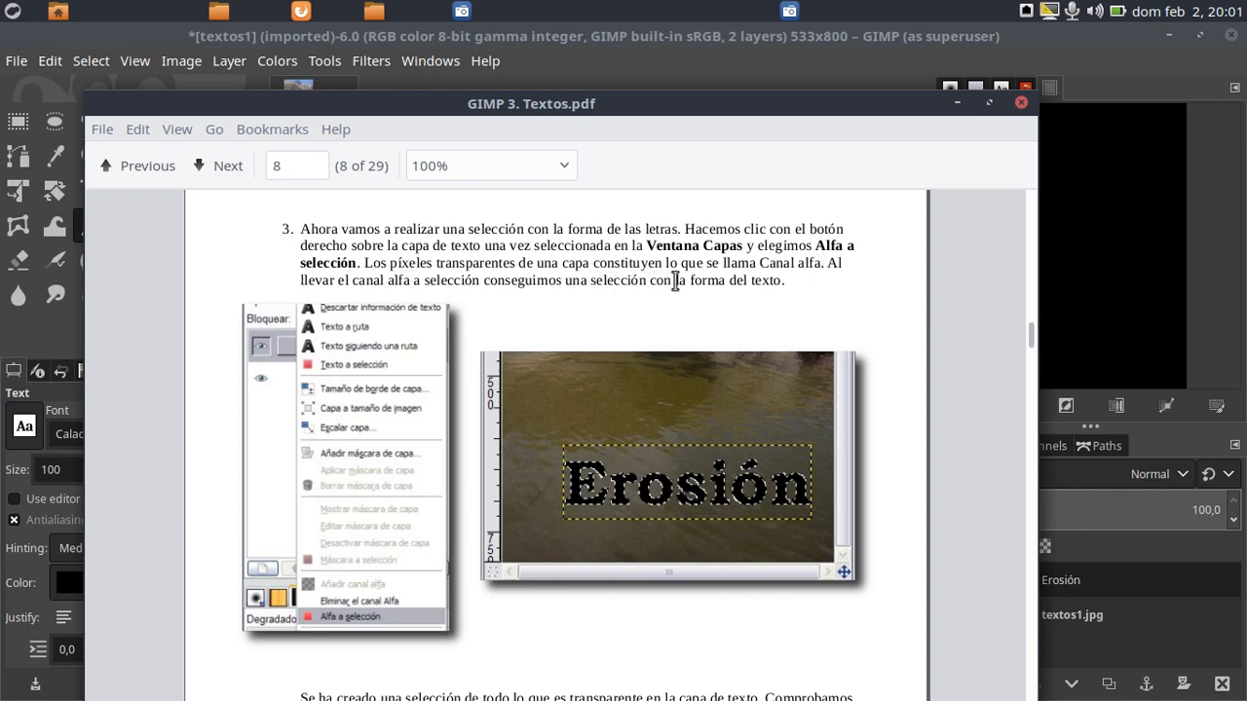
{"action": "scroll", "coordinate": [738, 341], "scroll_direction": "down", "scroll_amount": 1}
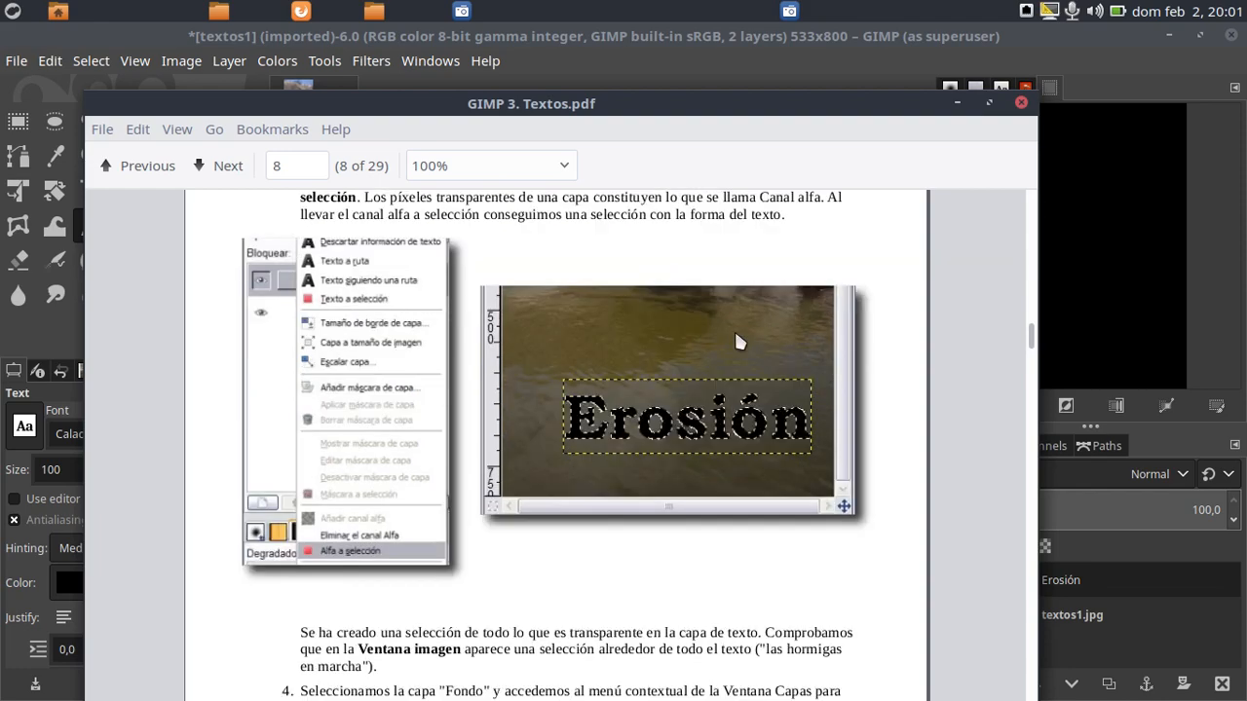
{"action": "scroll", "coordinate": [738, 341], "scroll_direction": "down", "scroll_amount": 14}
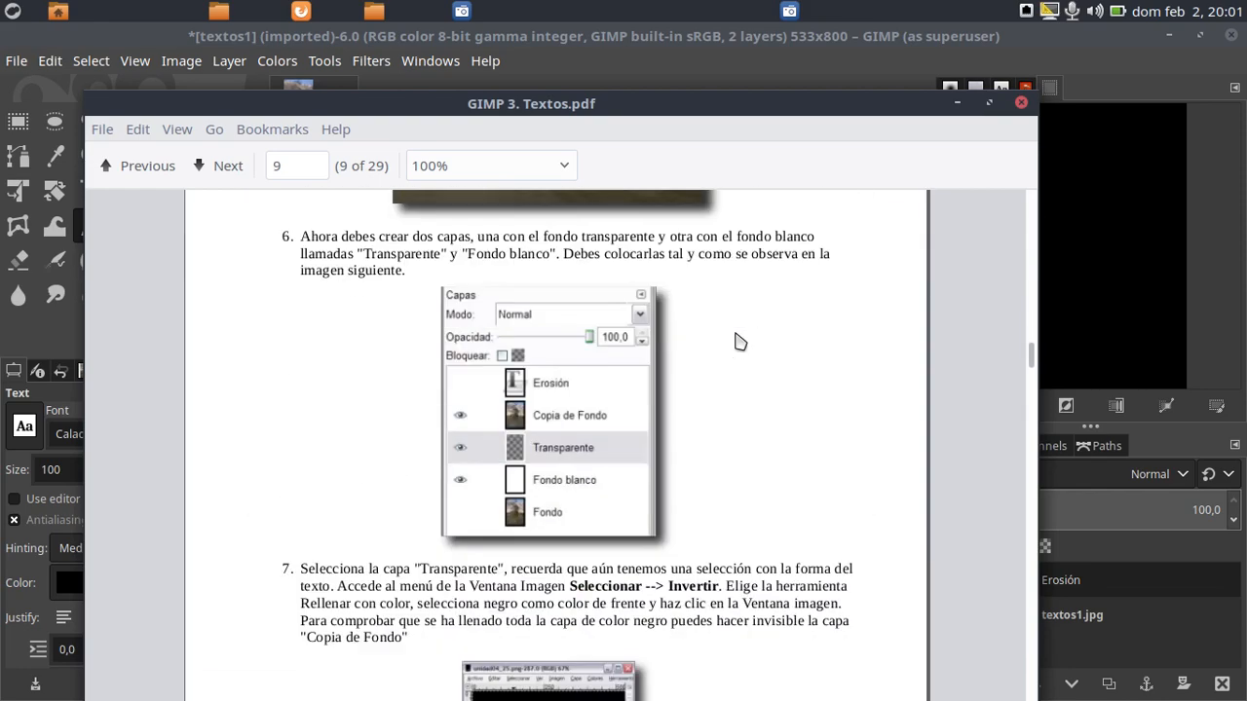
{"action": "scroll", "coordinate": [737, 341], "scroll_direction": "down", "scroll_amount": 15}
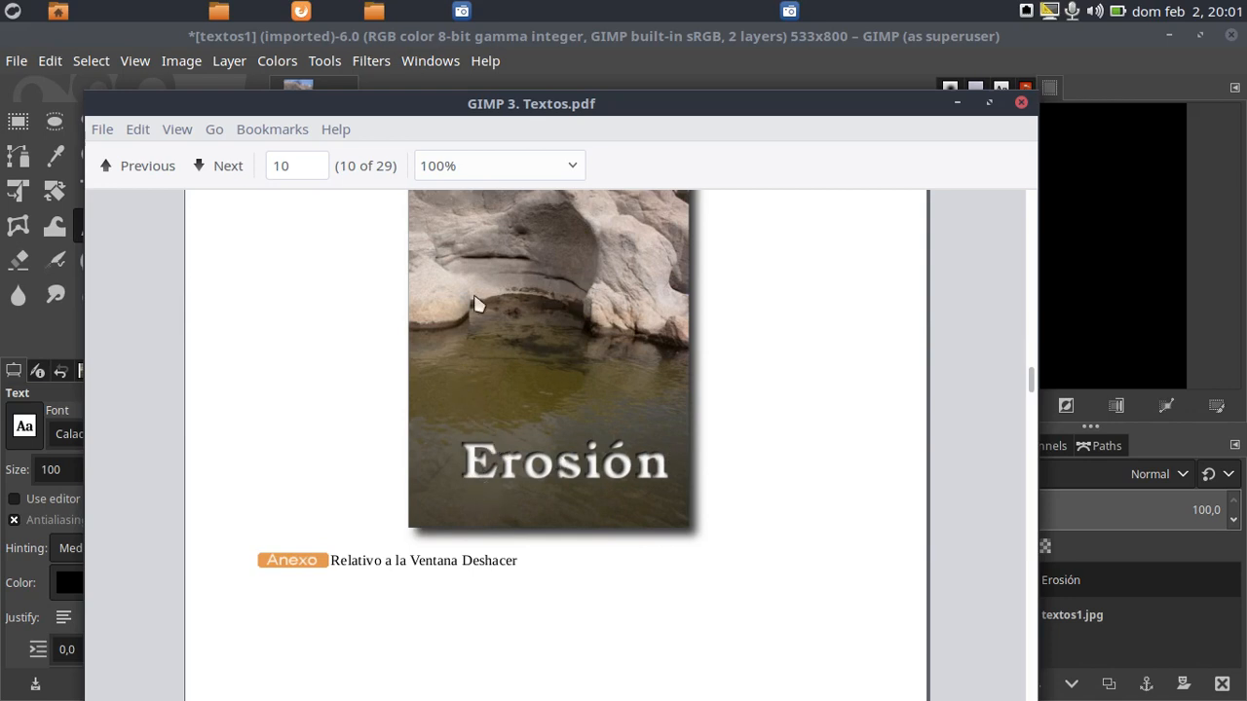
{"action": "scroll", "coordinate": [477, 305], "scroll_direction": "up", "scroll_amount": 3}
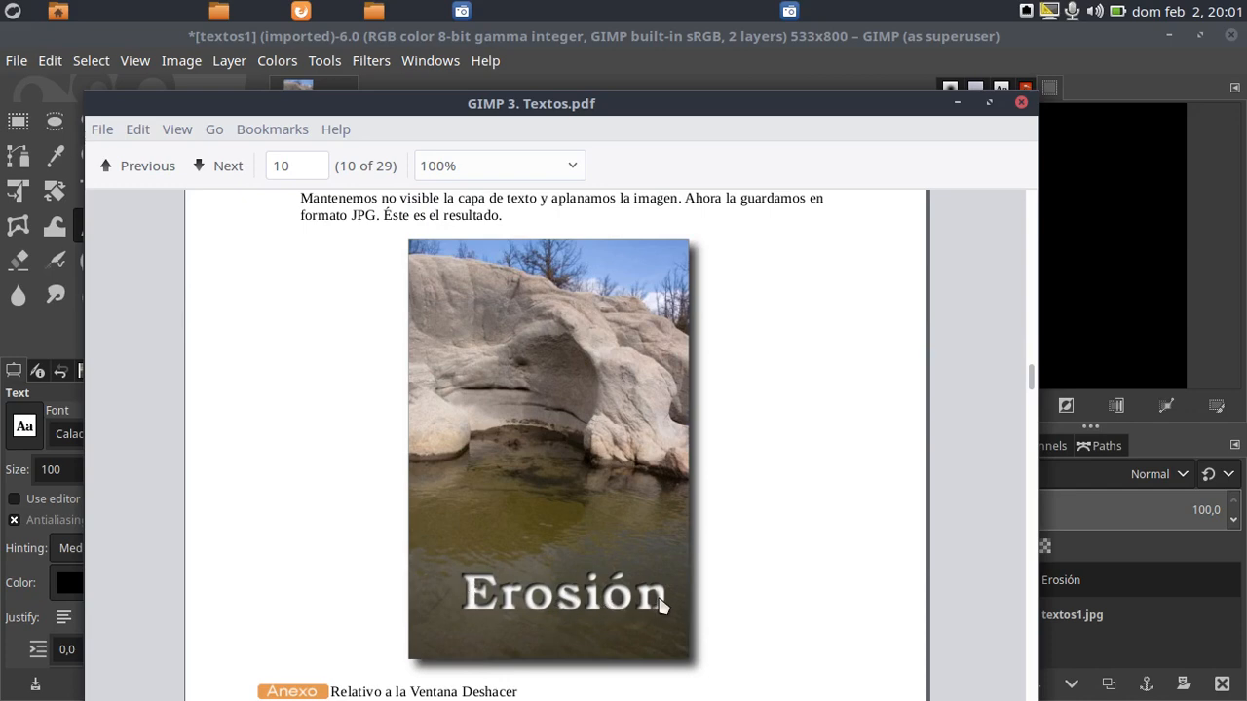
{"action": "scroll", "coordinate": [606, 560], "scroll_direction": "up", "scroll_amount": 15}
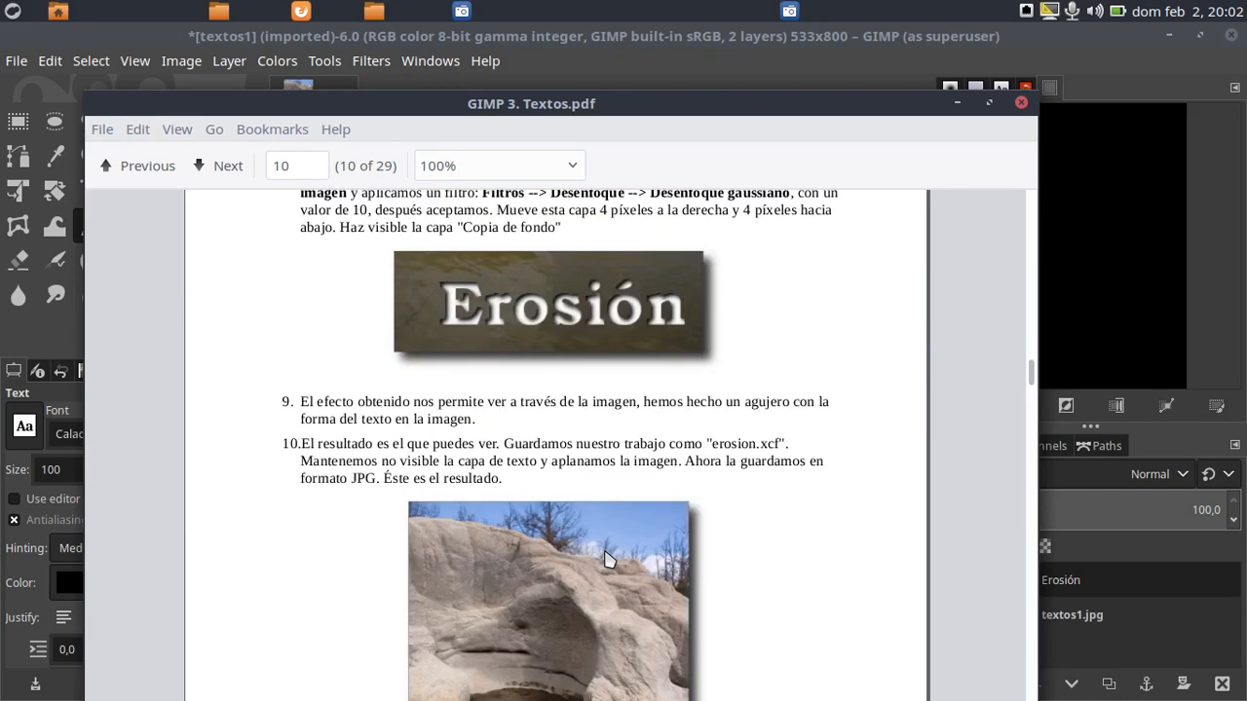
{"action": "scroll", "coordinate": [608, 559], "scroll_direction": "up", "scroll_amount": 15}
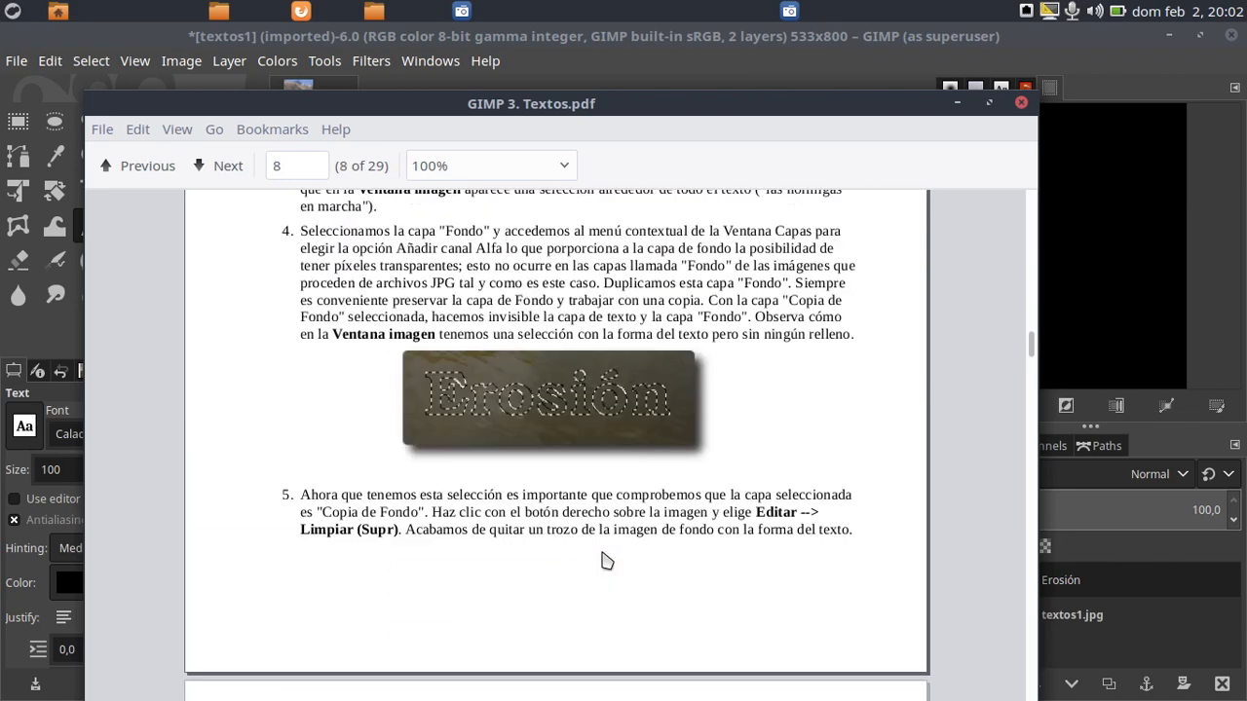
{"action": "scroll", "coordinate": [602, 561], "scroll_direction": "up", "scroll_amount": 3}
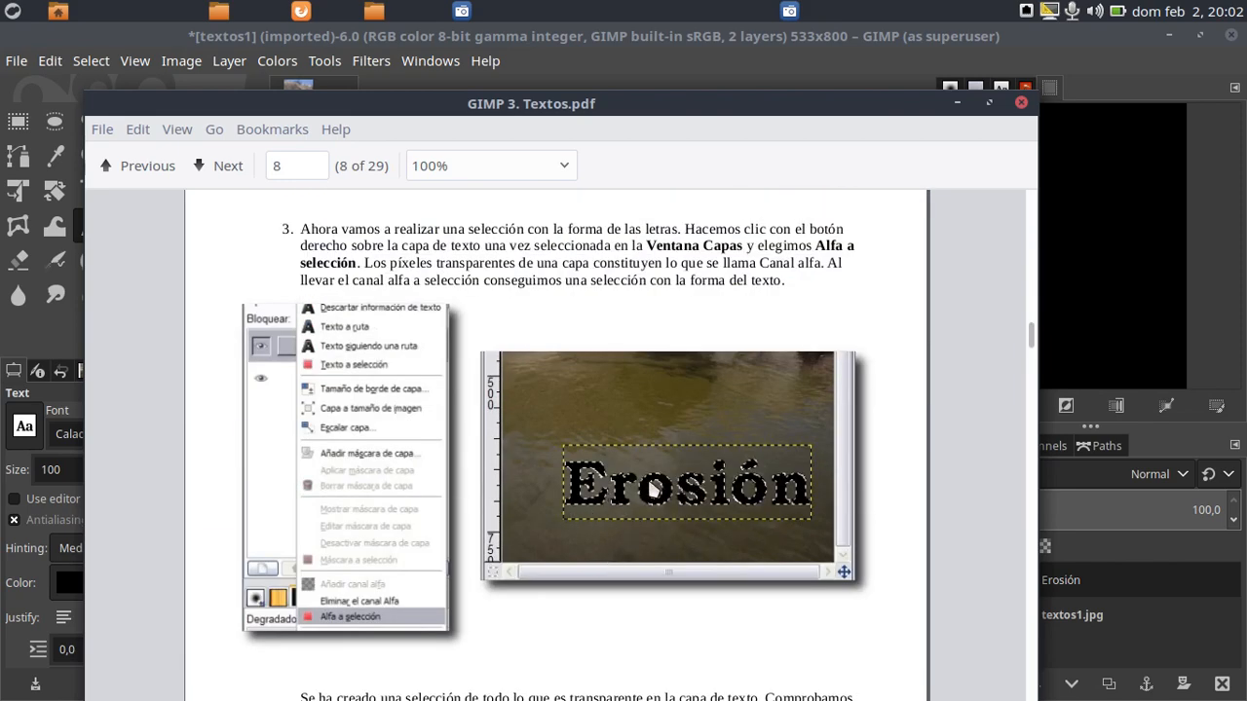
{"action": "scroll", "coordinate": [628, 479], "scroll_direction": "up", "scroll_amount": 8}
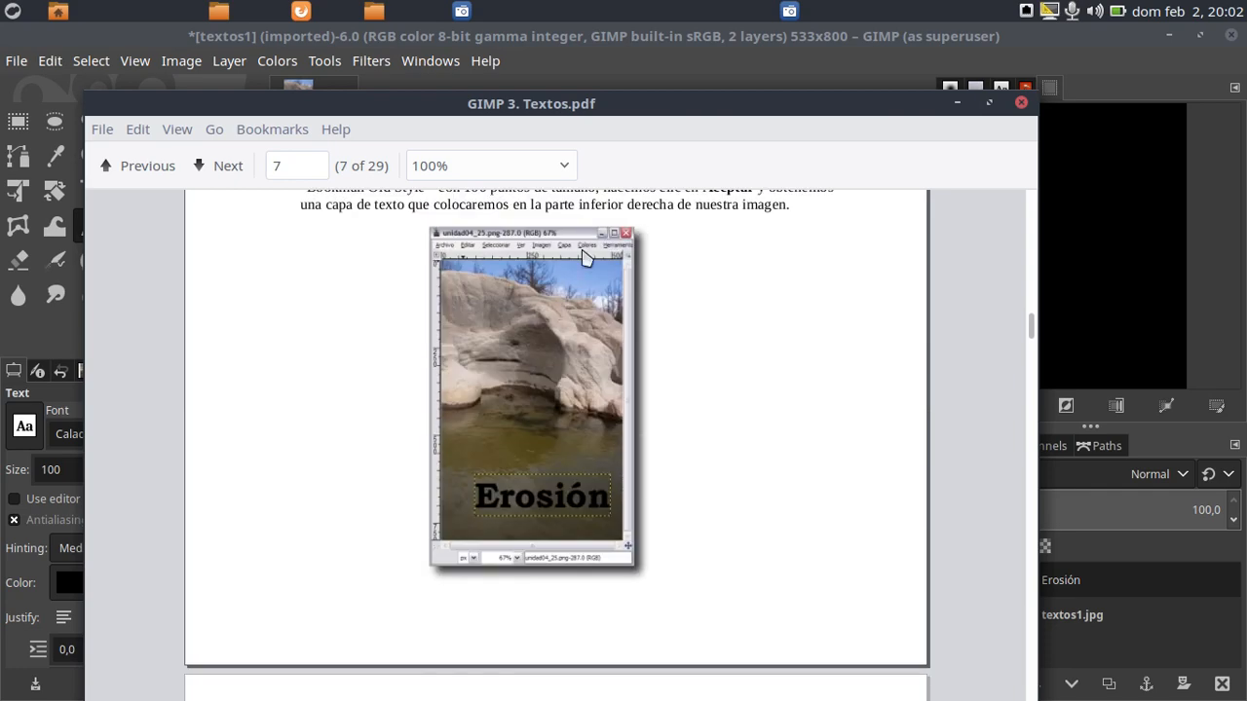
{"action": "scroll", "coordinate": [526, 390], "scroll_direction": "down", "scroll_amount": 8}
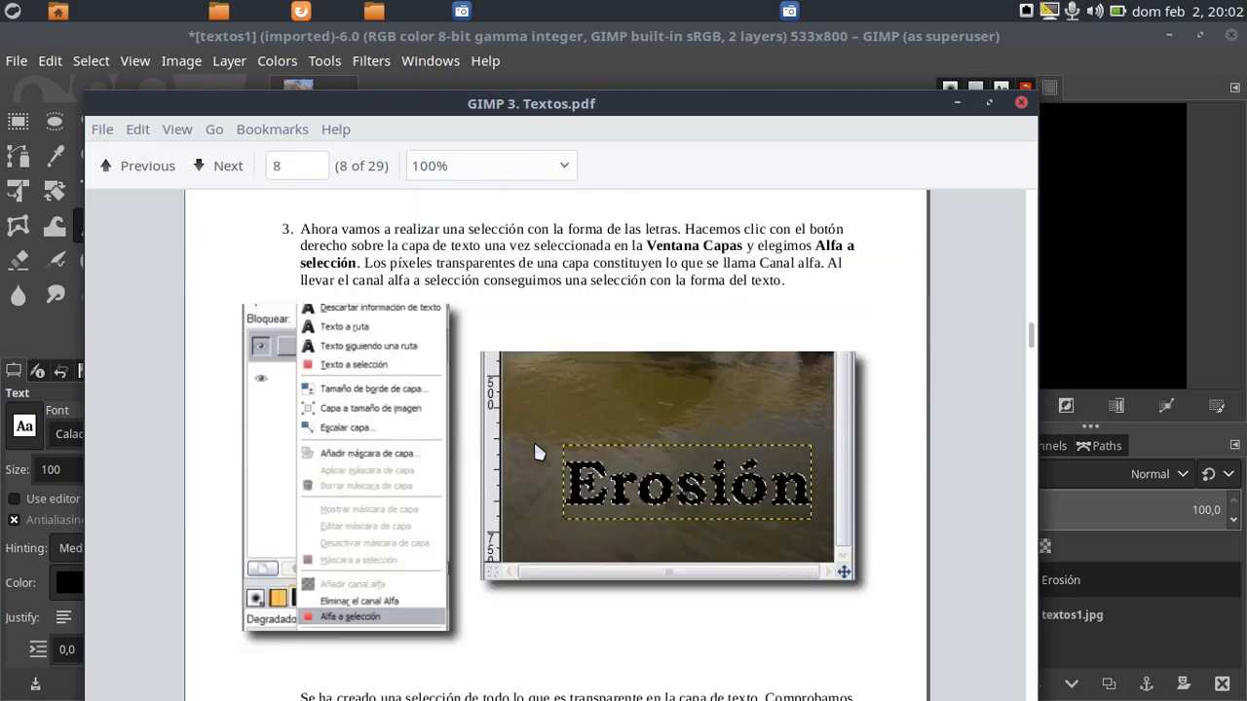
{"action": "left_click_drag", "start_coordinate": [439, 95], "coordinate": [1246, 90]}
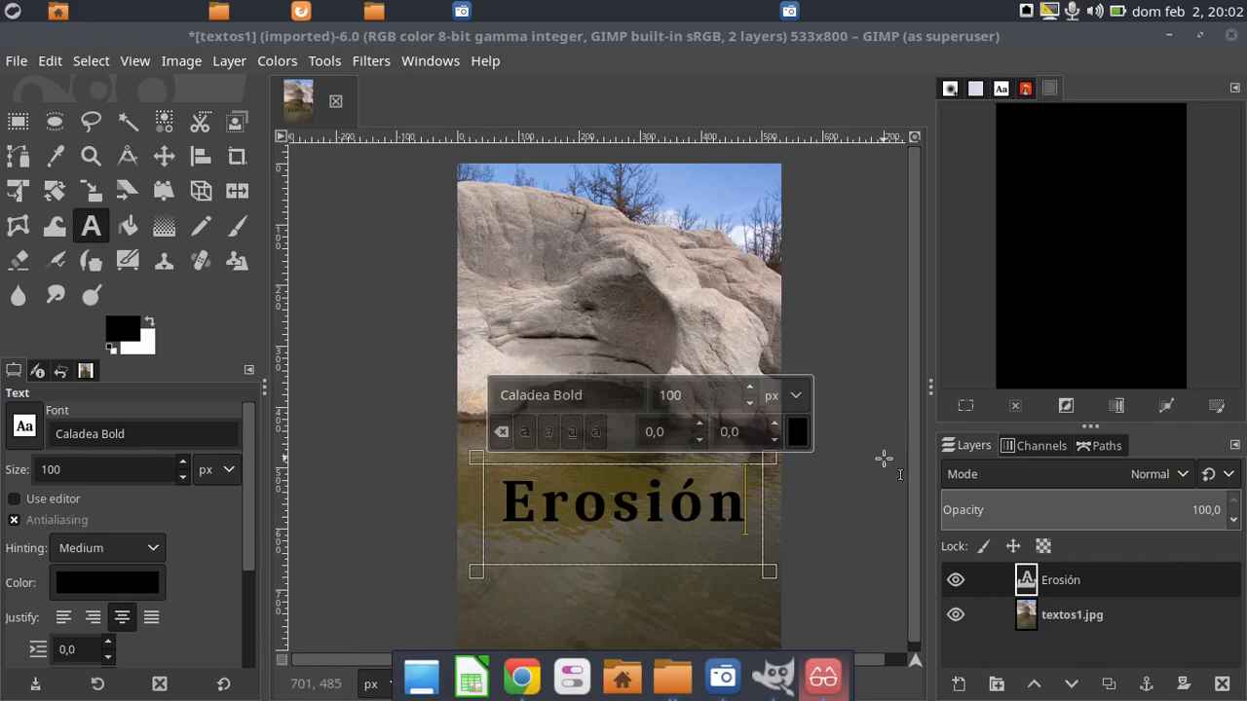
Hide the textos1.jpg layer and leave text editing by switching to the Move tool
{"action": "left_click", "coordinate": [957, 613]}
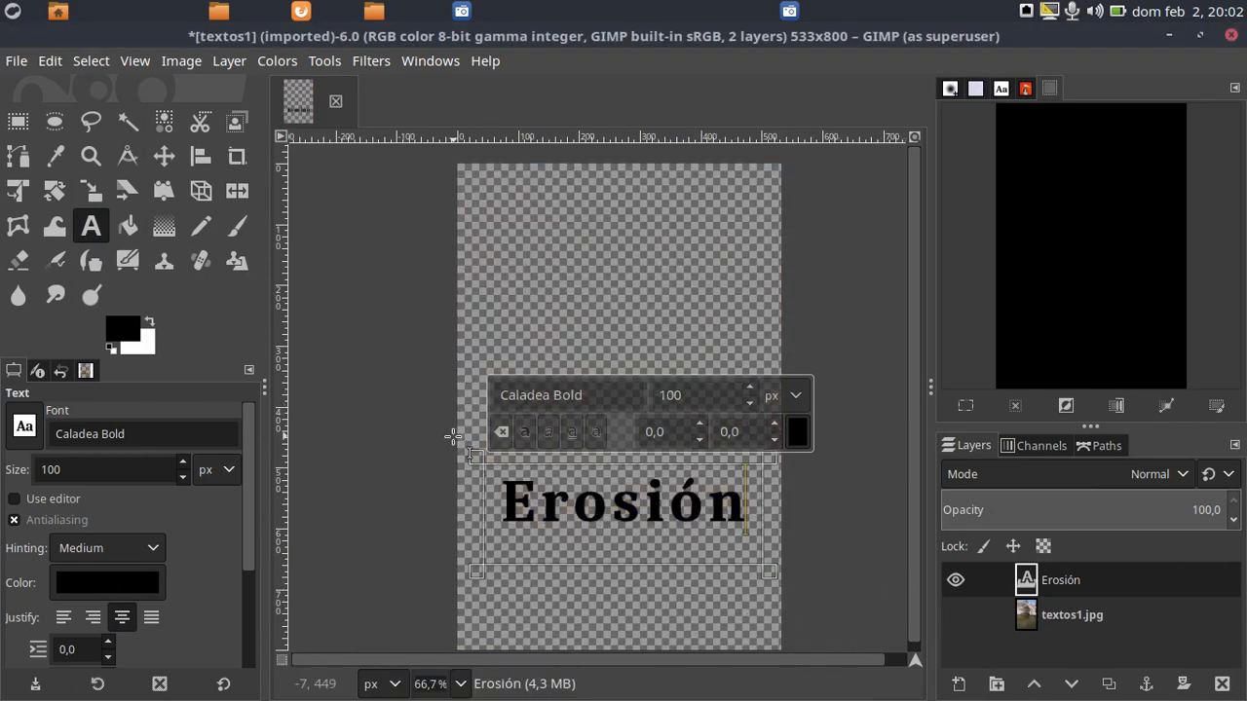
{"action": "left_click", "coordinate": [164, 158]}
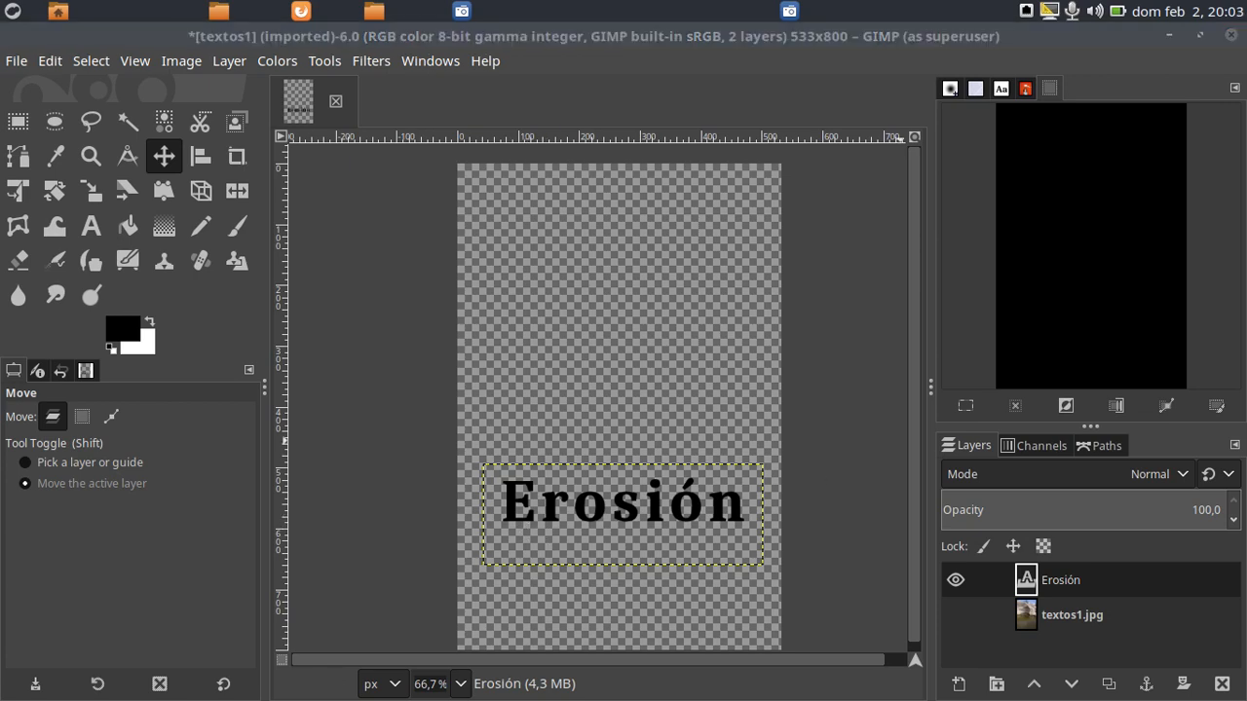
Consult step 3 of GIMP 3. Textos.pdf again, marking the words "el canal alfa a selección", and move the document off screen
{"action": "left_click_drag", "start_coordinate": [1246, 109], "coordinate": [751, 130]}
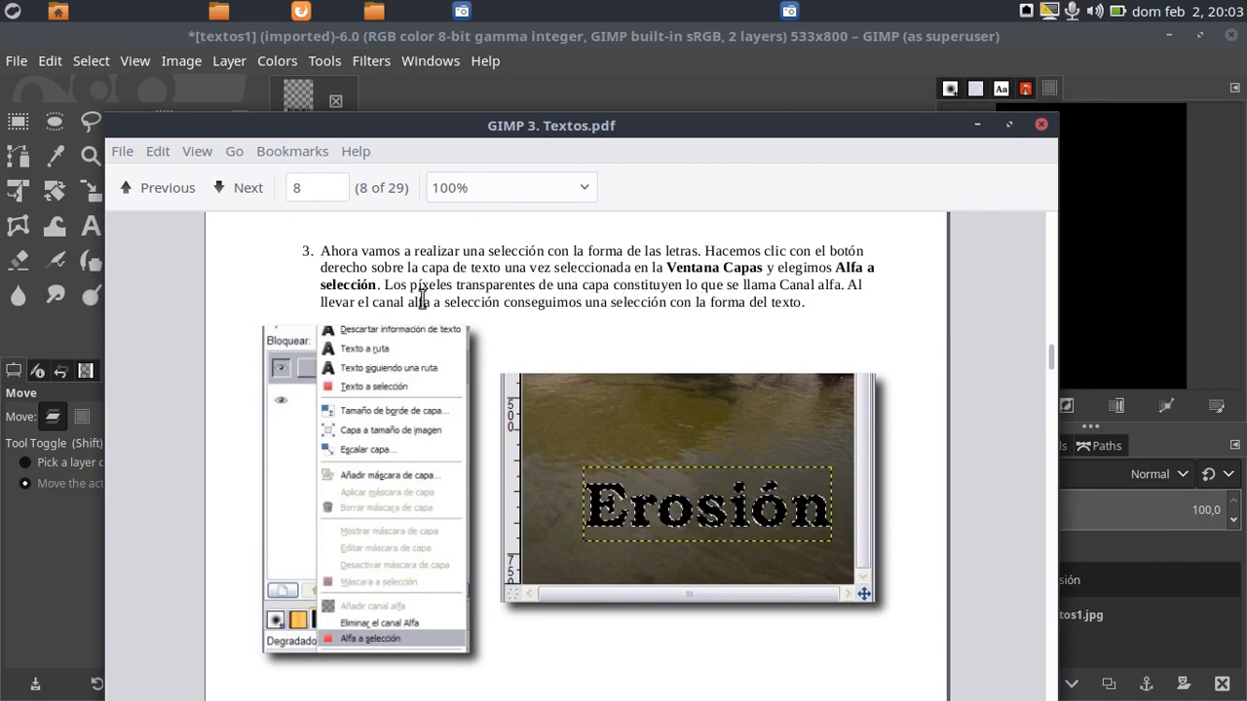
{"action": "left_click_drag", "start_coordinate": [354, 301], "coordinate": [386, 298]}
{"action": "left_click_drag", "start_coordinate": [490, 302], "coordinate": [499, 302]}
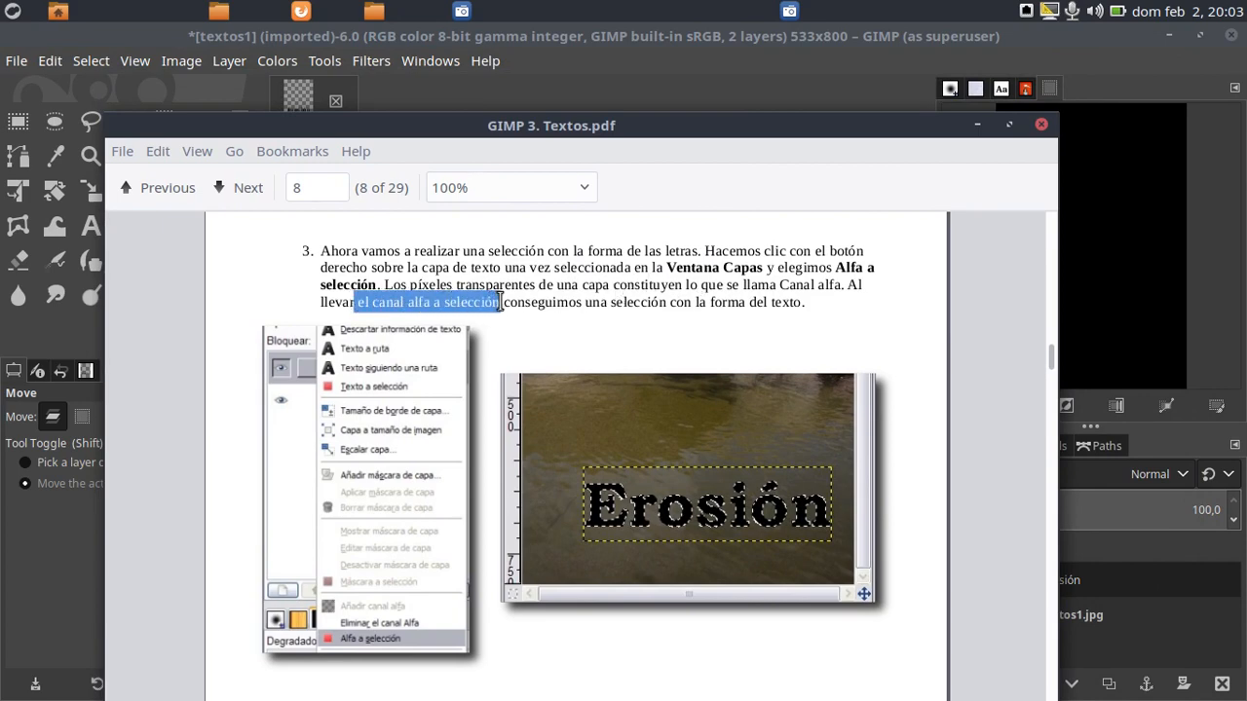
{"action": "left_click_drag", "start_coordinate": [473, 129], "coordinate": [1246, 64]}
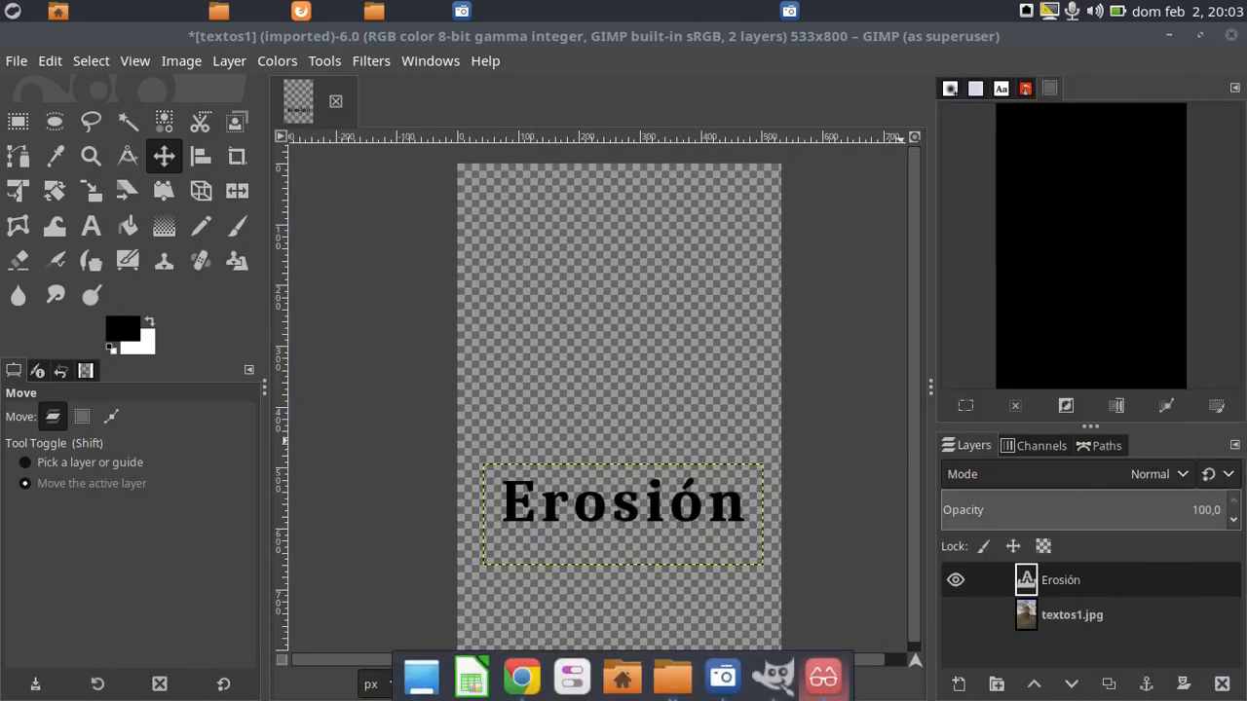
Create a selection in the shape of the letters from the Erosión text layer with Alpha to Selection
{"action": "right_click", "coordinate": [1035, 582]}
{"action": "scroll", "coordinate": [961, 574], "scroll_direction": "down", "scroll_amount": 5}
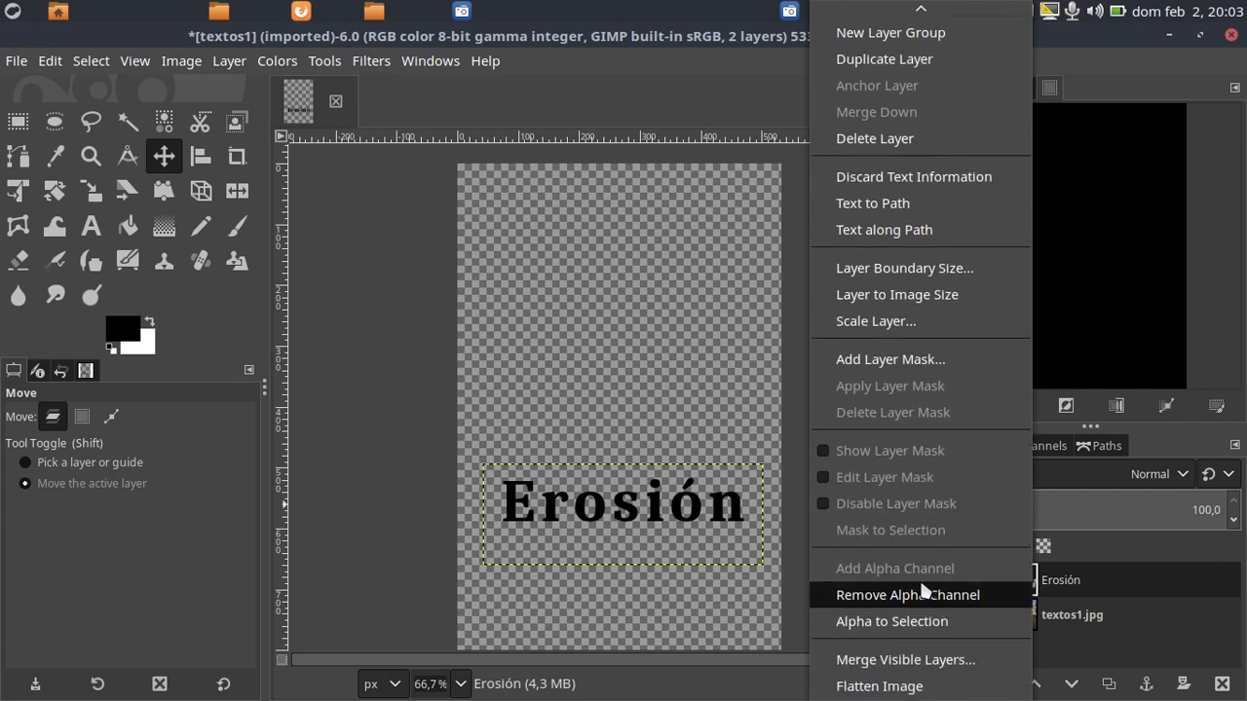
{"action": "left_click", "coordinate": [884, 626]}
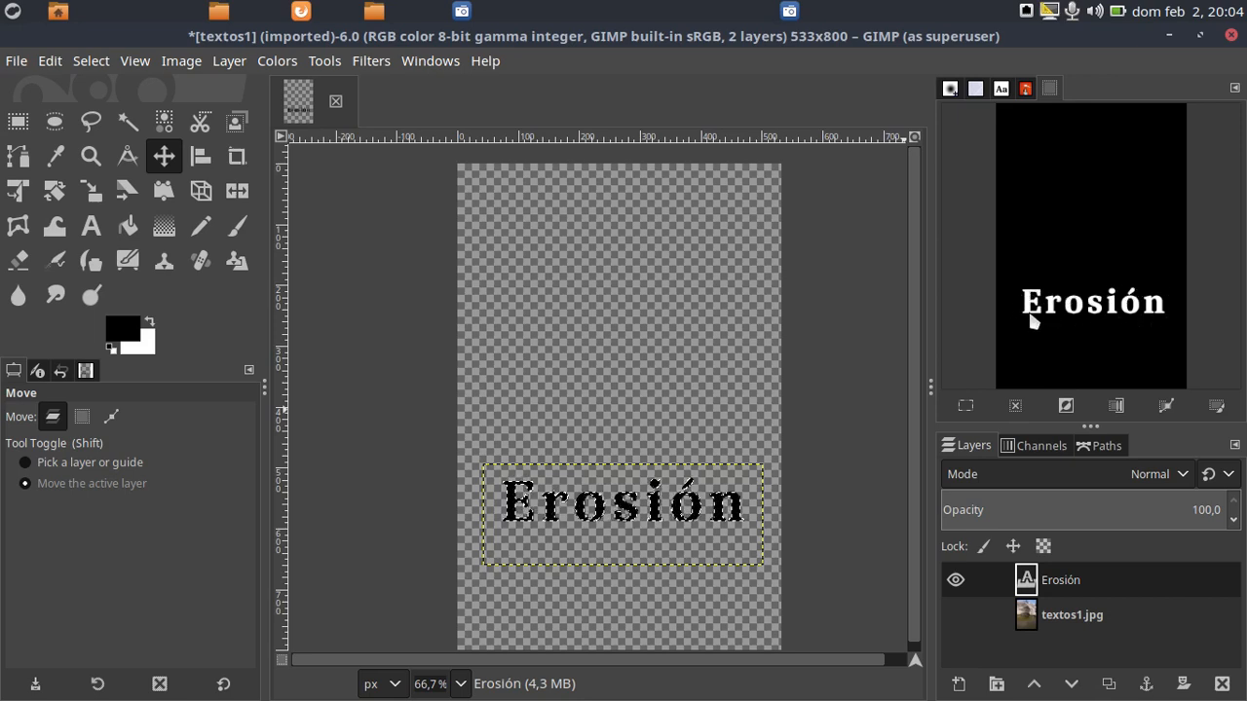
Invert the letter-shaped selection and invert it back to the letters
{"action": "left_click", "coordinate": [1066, 405]}
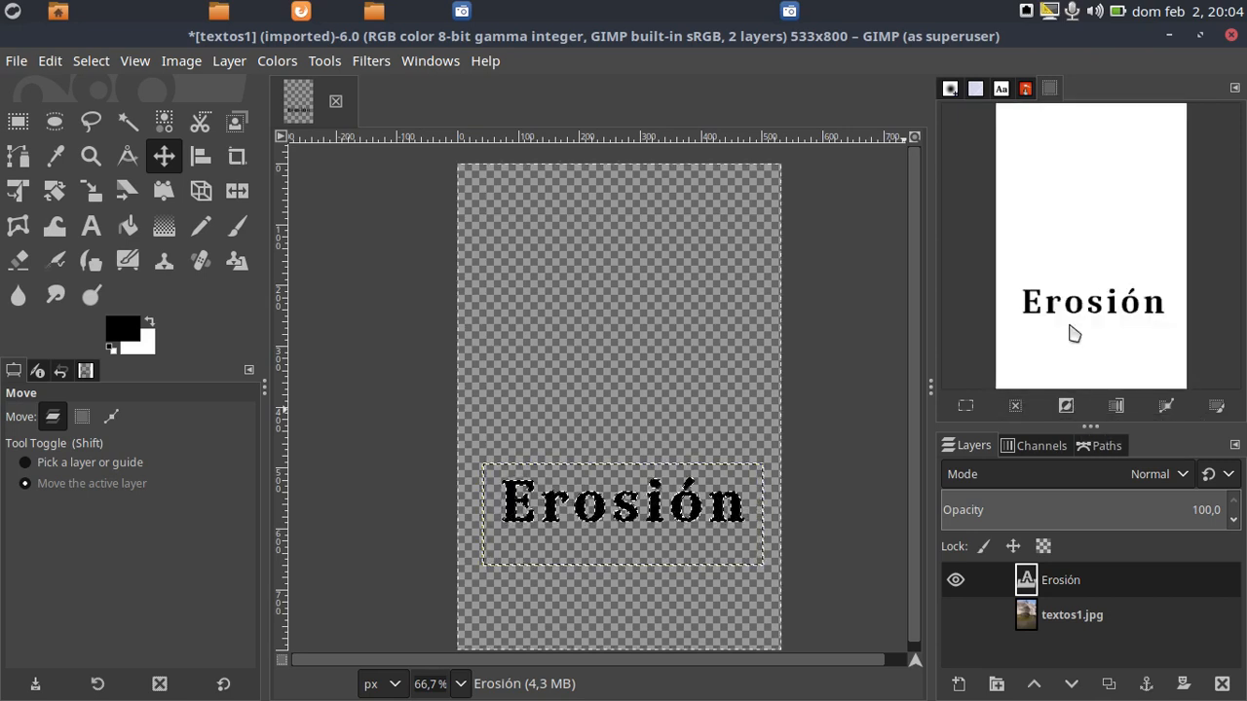
{"action": "left_click", "coordinate": [1067, 406]}
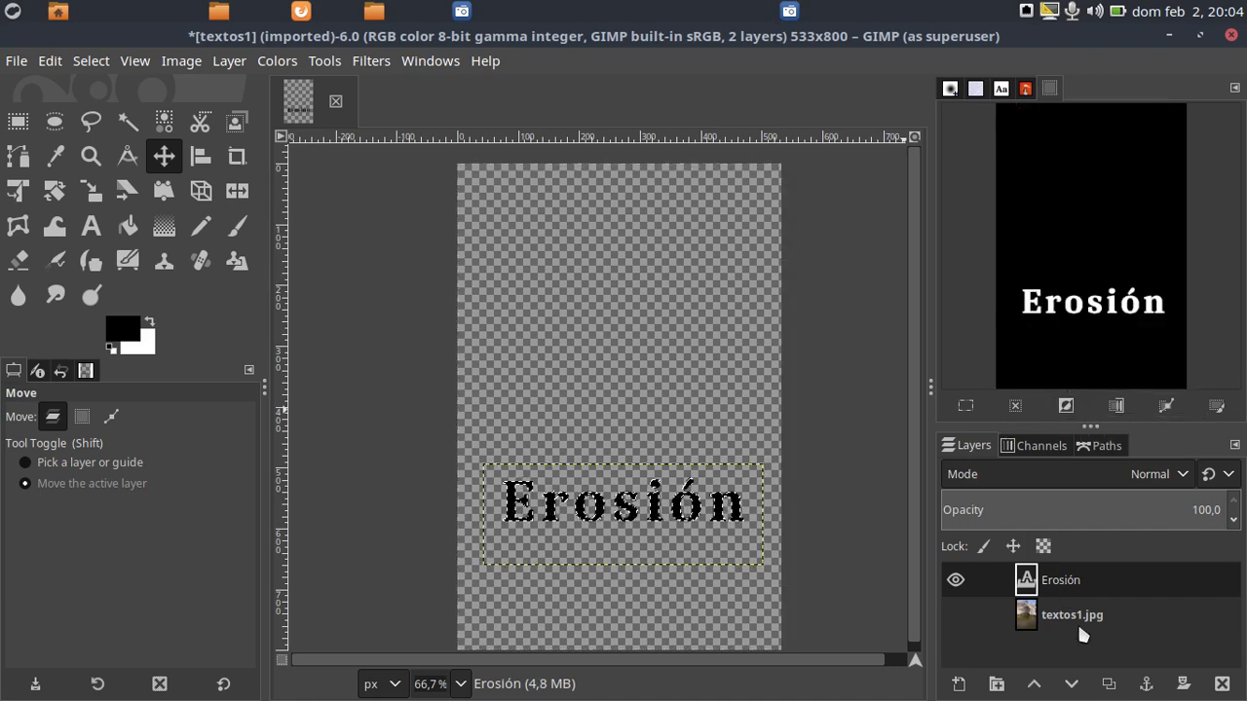
{"action": "right_click", "coordinate": [1064, 572]}
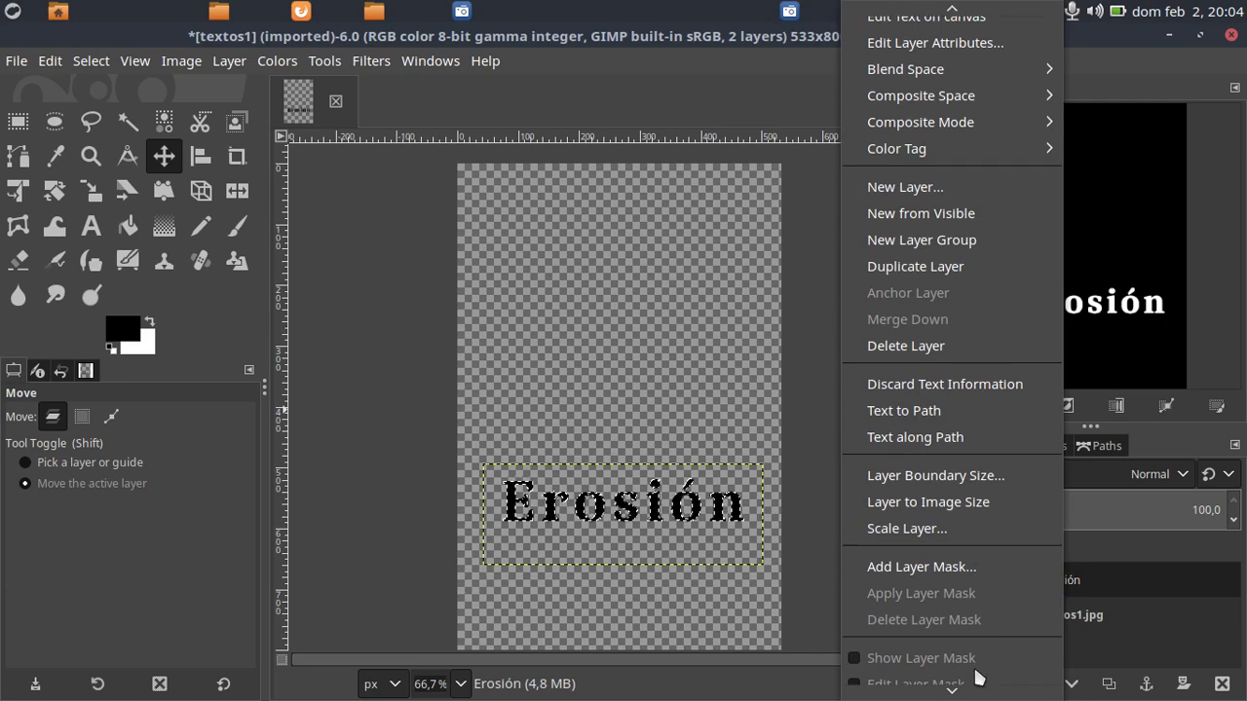
{"action": "scroll", "coordinate": [974, 676], "scroll_direction": "down", "scroll_amount": 3}
{"action": "scroll", "coordinate": [977, 676], "scroll_direction": "down", "scroll_amount": 2}
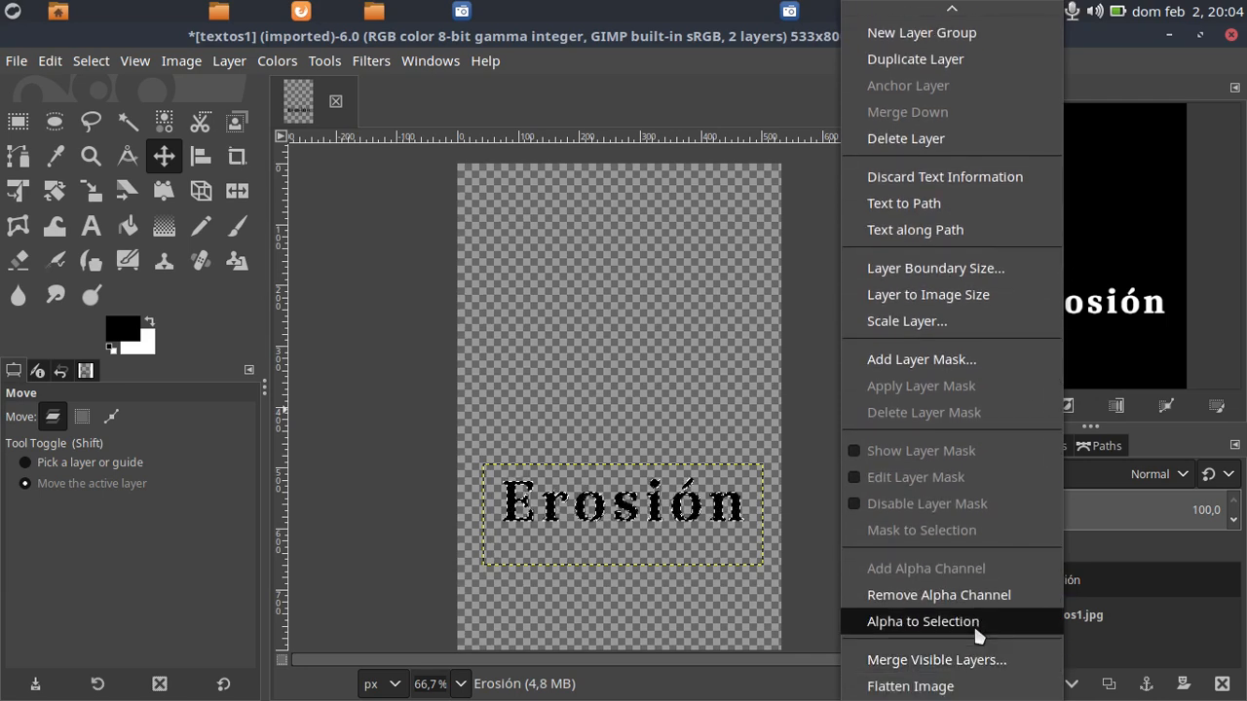
{"action": "left_click", "coordinate": [1123, 353]}
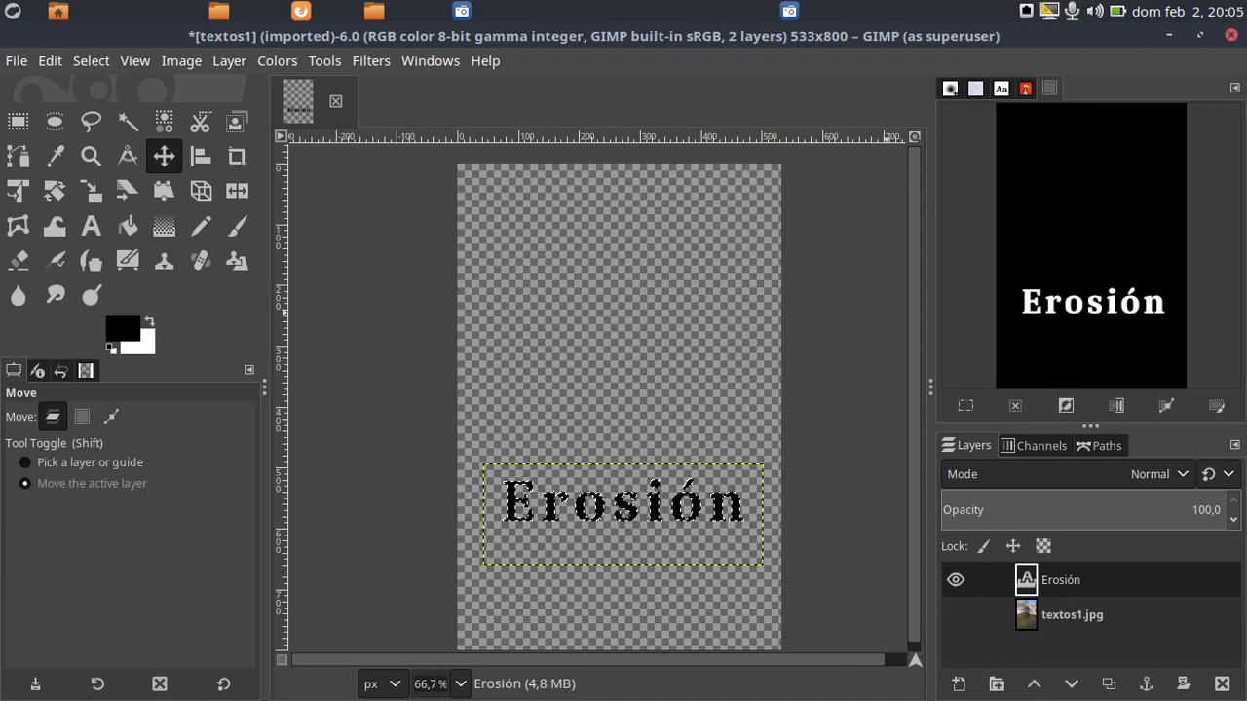
Read the end of step 3 through step 5 in GIMP 3. Textos.pdf, marking the sentence on the created selection, and move the document off screen
{"action": "left_click_drag", "start_coordinate": [1246, 151], "coordinate": [696, 115]}
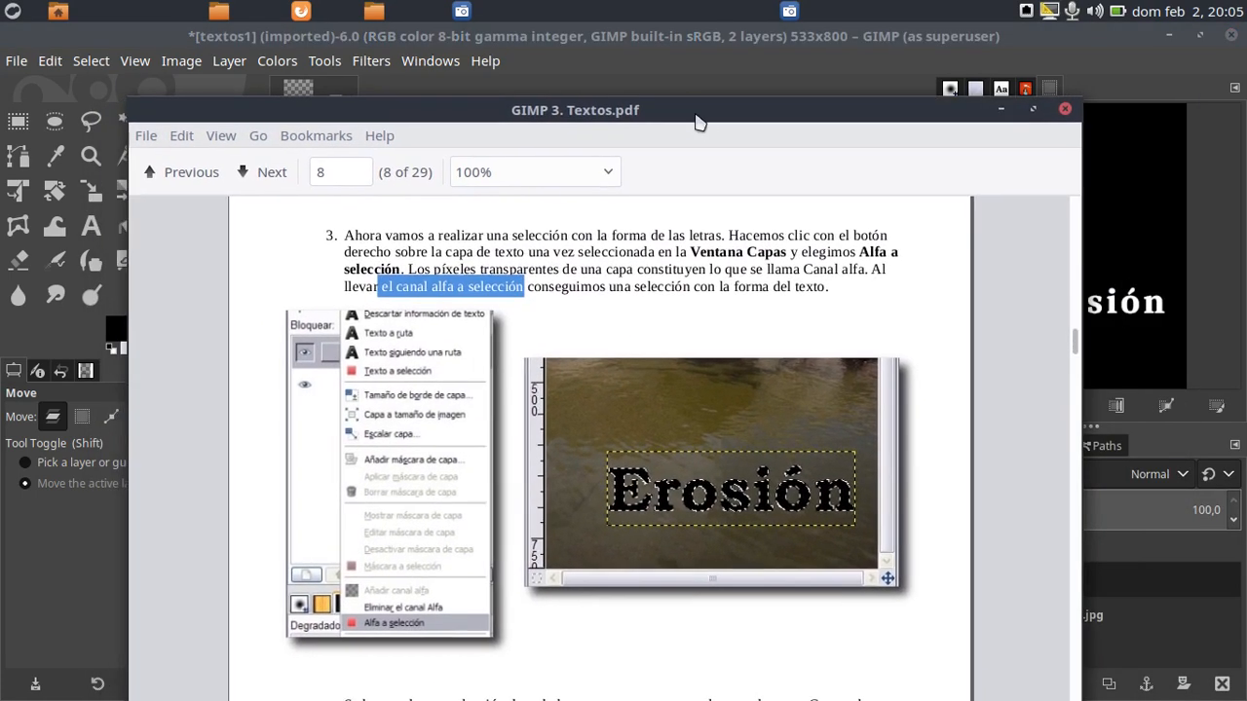
{"action": "scroll", "coordinate": [708, 365], "scroll_direction": "down", "scroll_amount": 2}
{"action": "scroll", "coordinate": [708, 364], "scroll_direction": "down", "scroll_amount": 5}
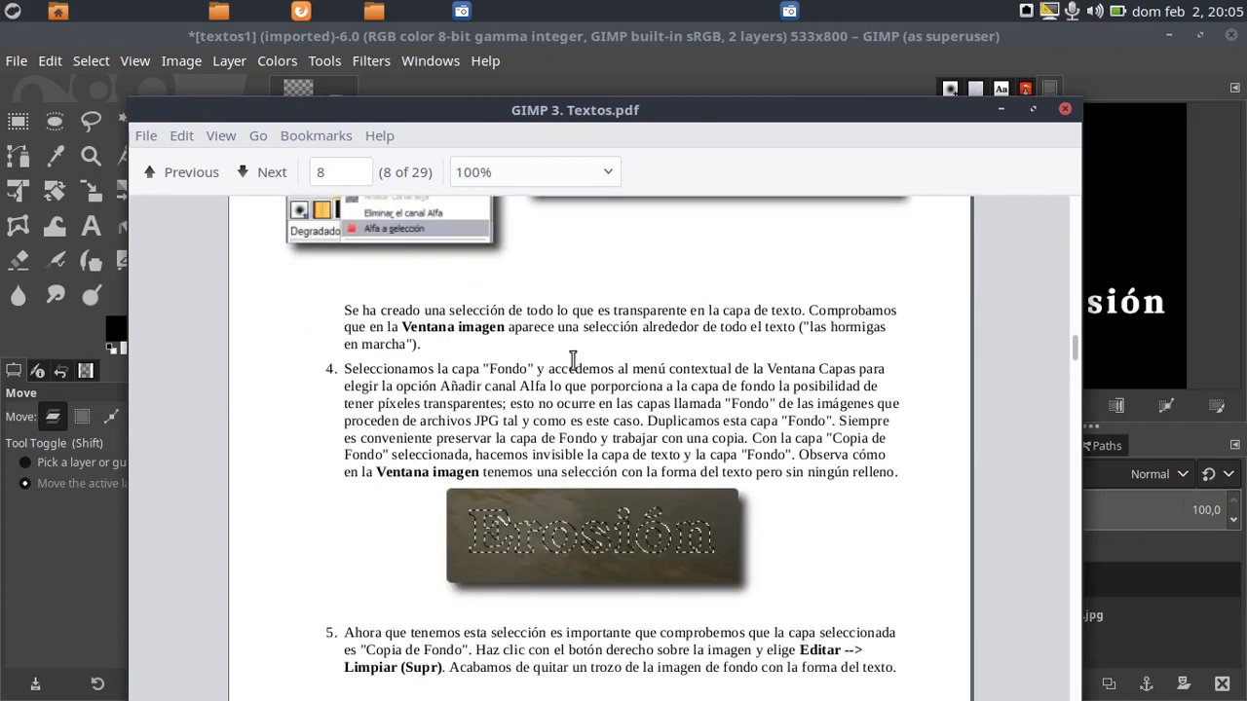
{"action": "scroll", "coordinate": [543, 373], "scroll_direction": "up", "scroll_amount": 5}
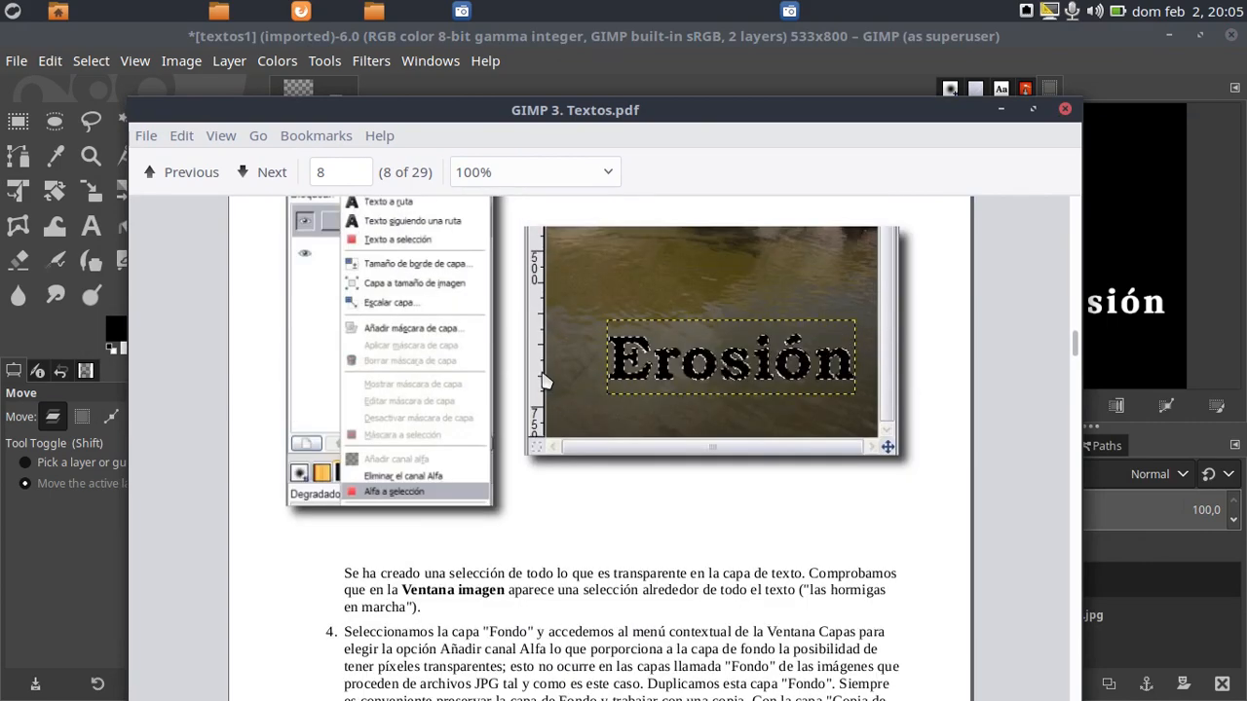
{"action": "scroll", "coordinate": [544, 382], "scroll_direction": "up", "scroll_amount": 3}
{"action": "scroll", "coordinate": [542, 380], "scroll_direction": "down", "scroll_amount": 8}
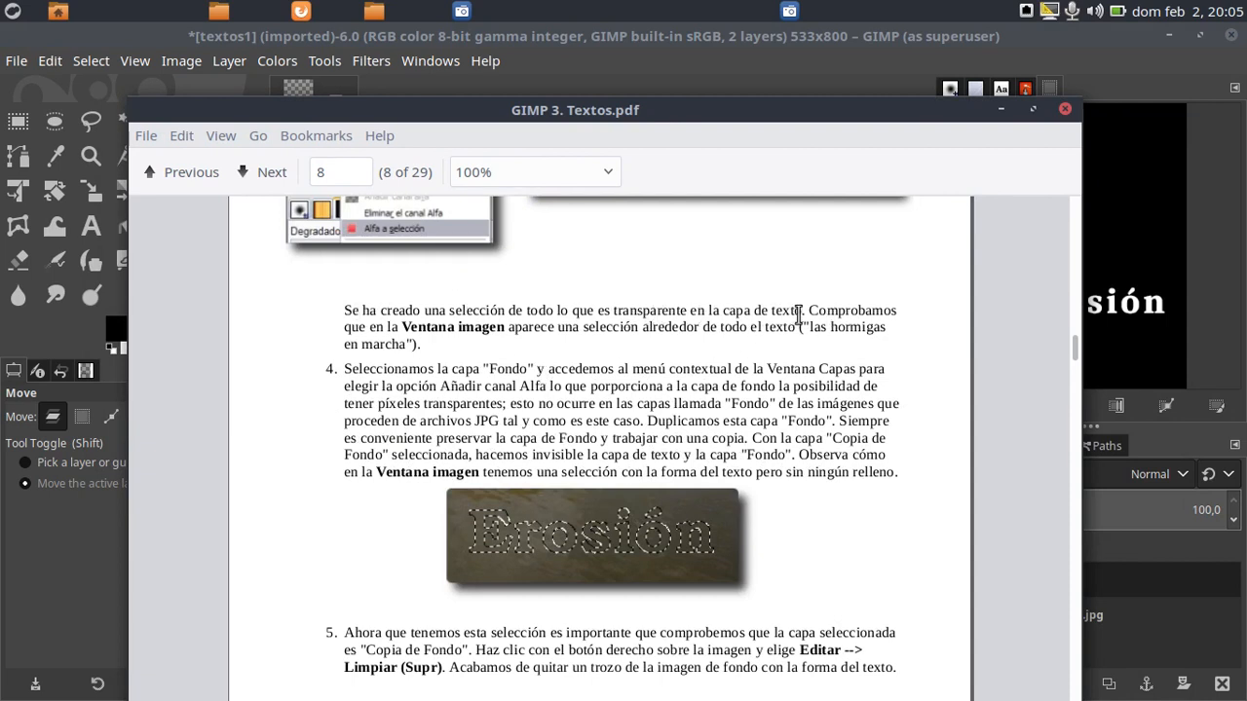
{"action": "left_click_drag", "start_coordinate": [347, 310], "coordinate": [807, 308]}
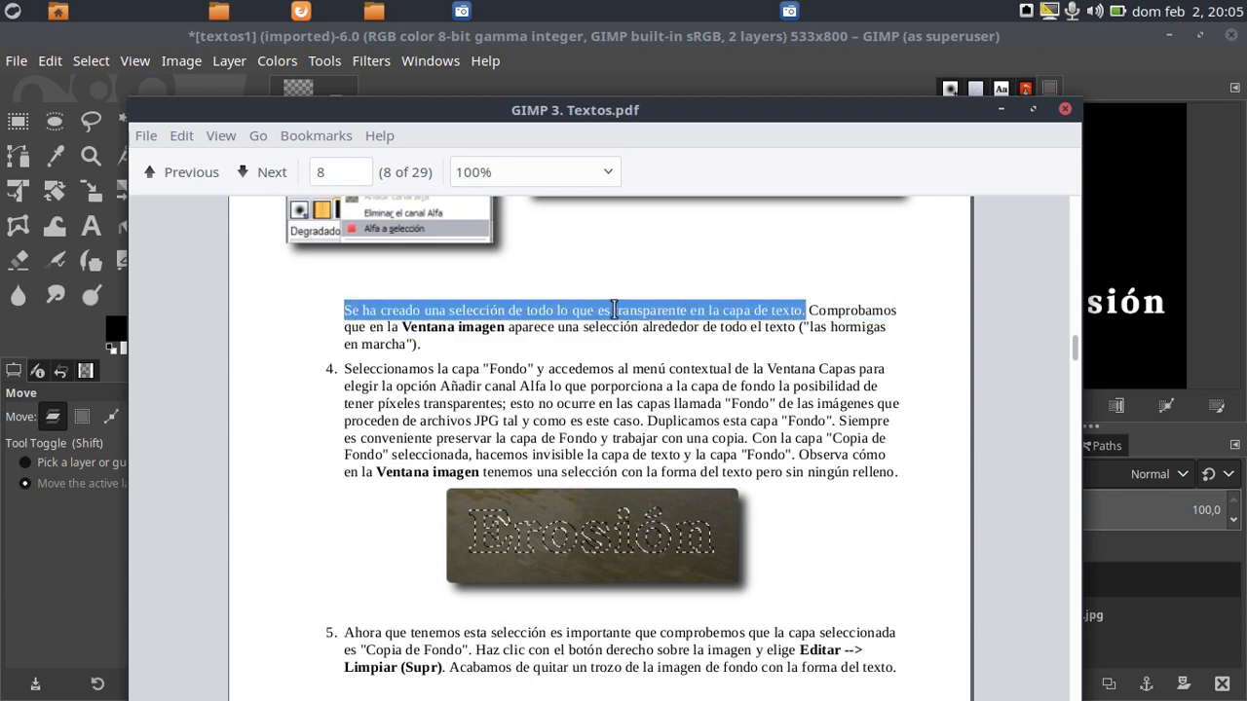
{"action": "scroll", "coordinate": [511, 346], "scroll_direction": "down", "scroll_amount": 2}
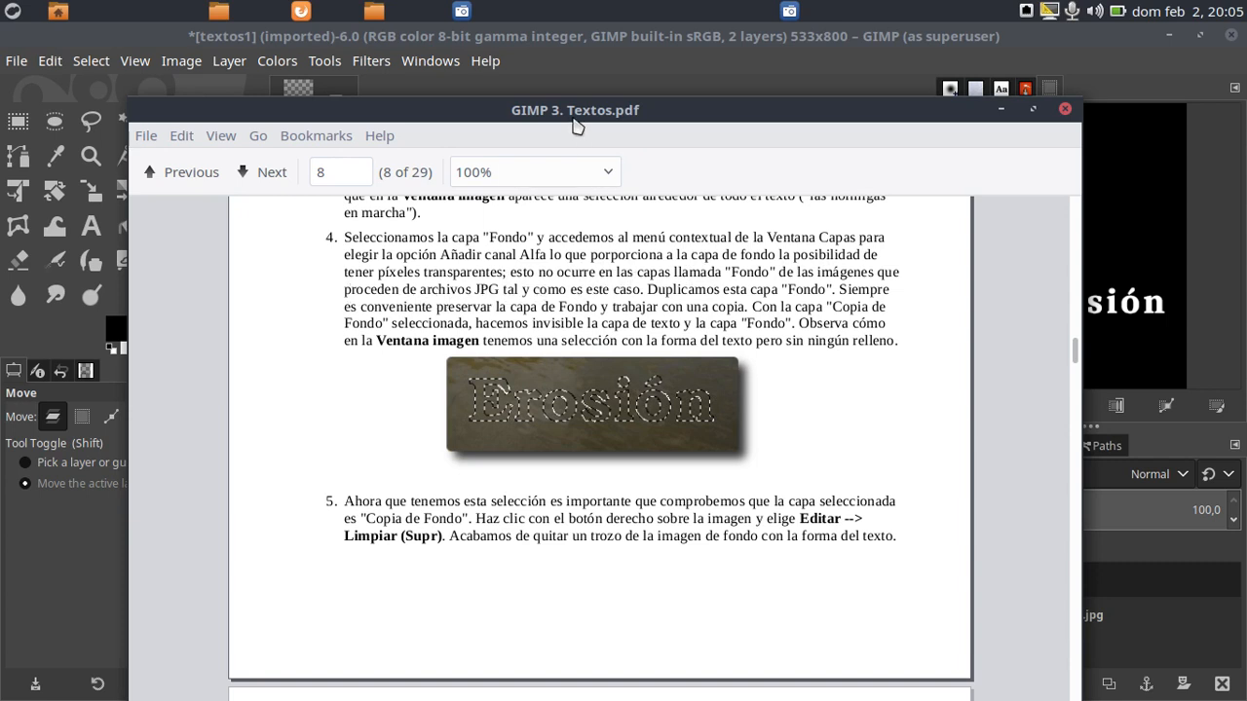
{"action": "left_click_drag", "start_coordinate": [573, 110], "coordinate": [1246, 113]}
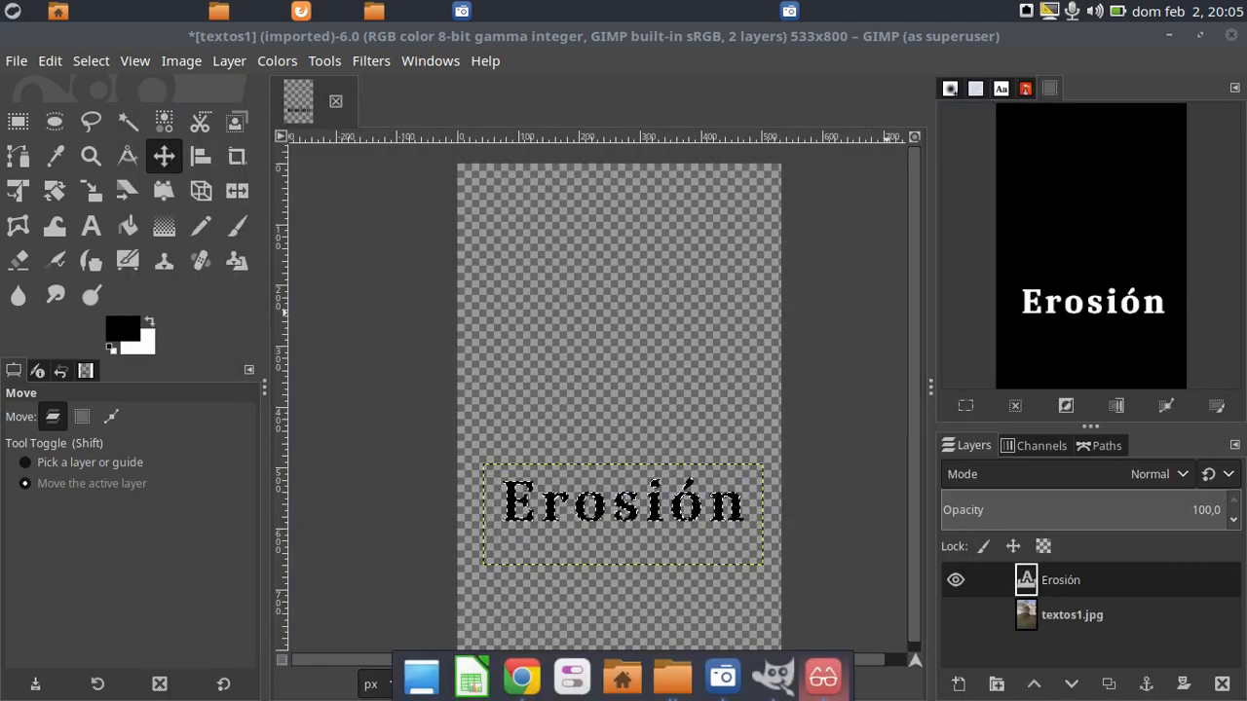
Make the textos1.jpg layer visible again and add an alpha channel to it
{"action": "left_click", "coordinate": [955, 615]}
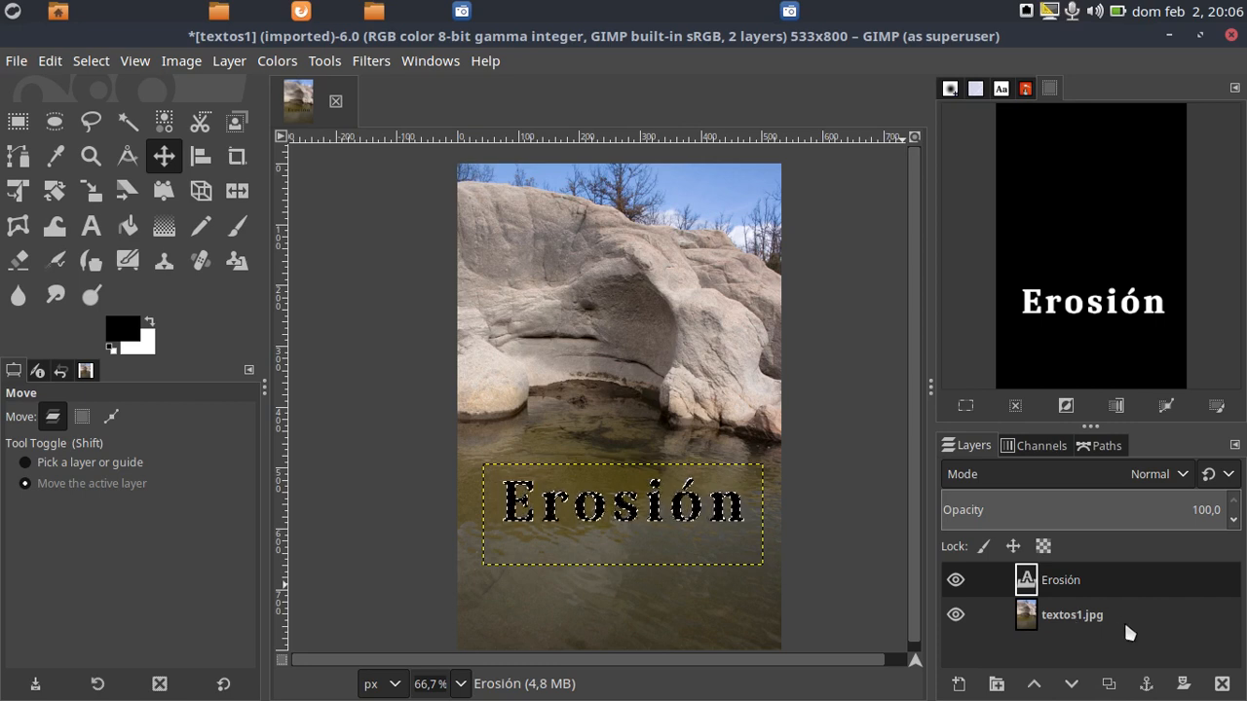
{"action": "left_click", "coordinate": [1065, 624]}
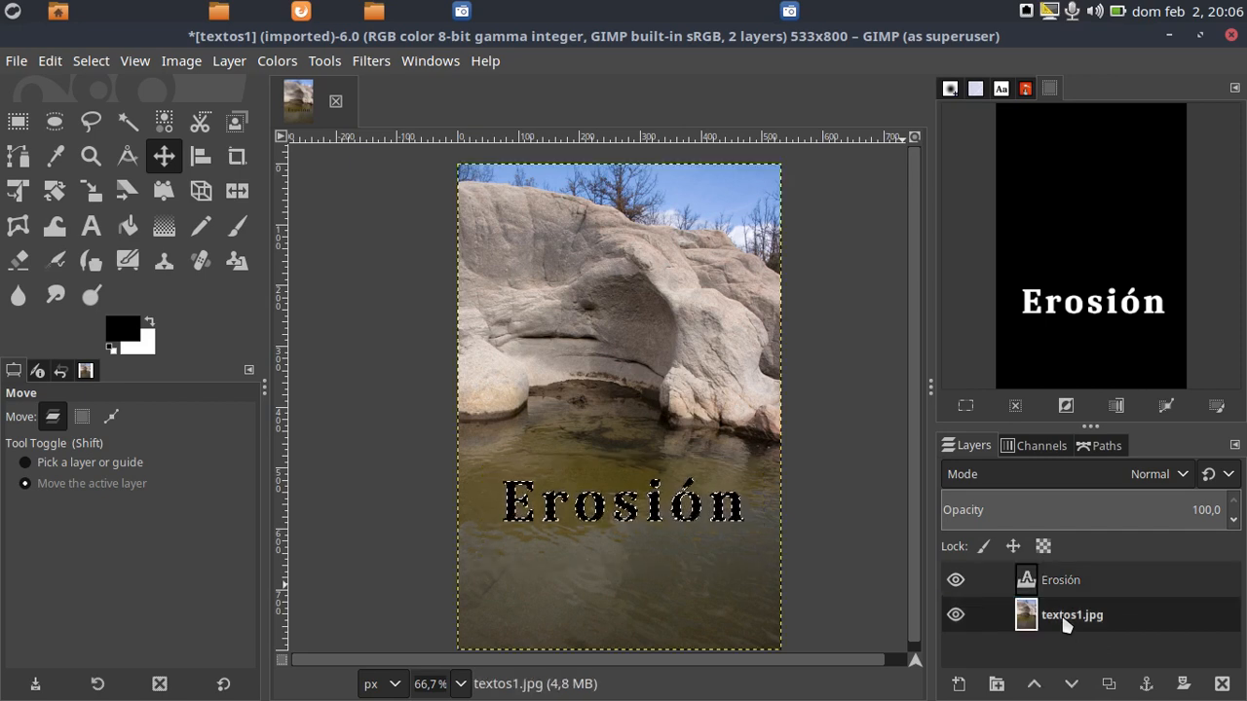
{"action": "right_click", "coordinate": [1065, 624]}
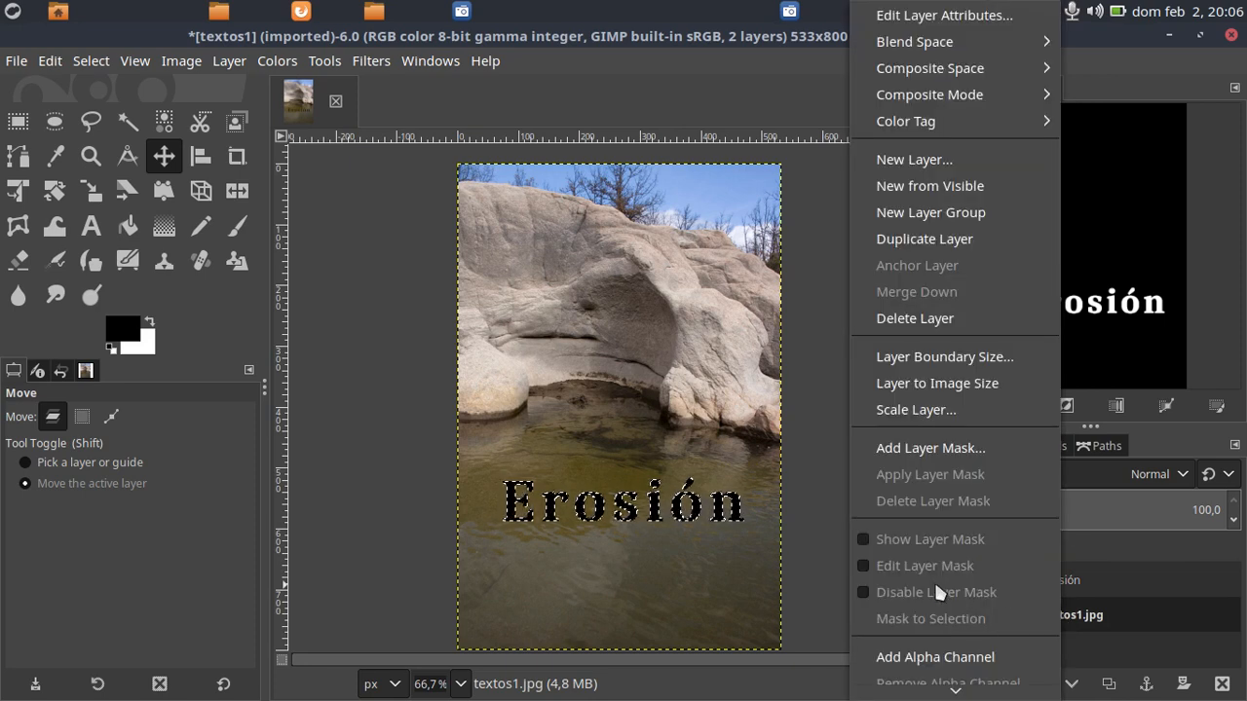
{"action": "scroll", "coordinate": [937, 564], "scroll_direction": "down", "scroll_amount": 3}
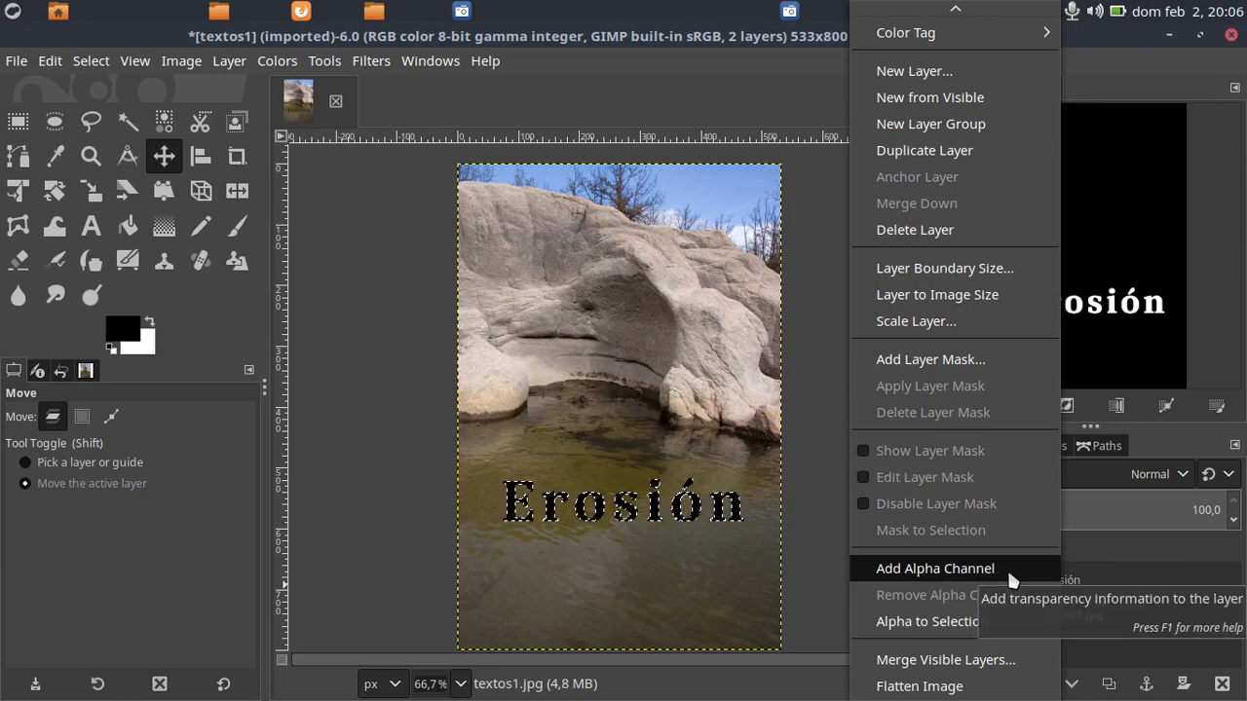
{"action": "left_click", "coordinate": [950, 573]}
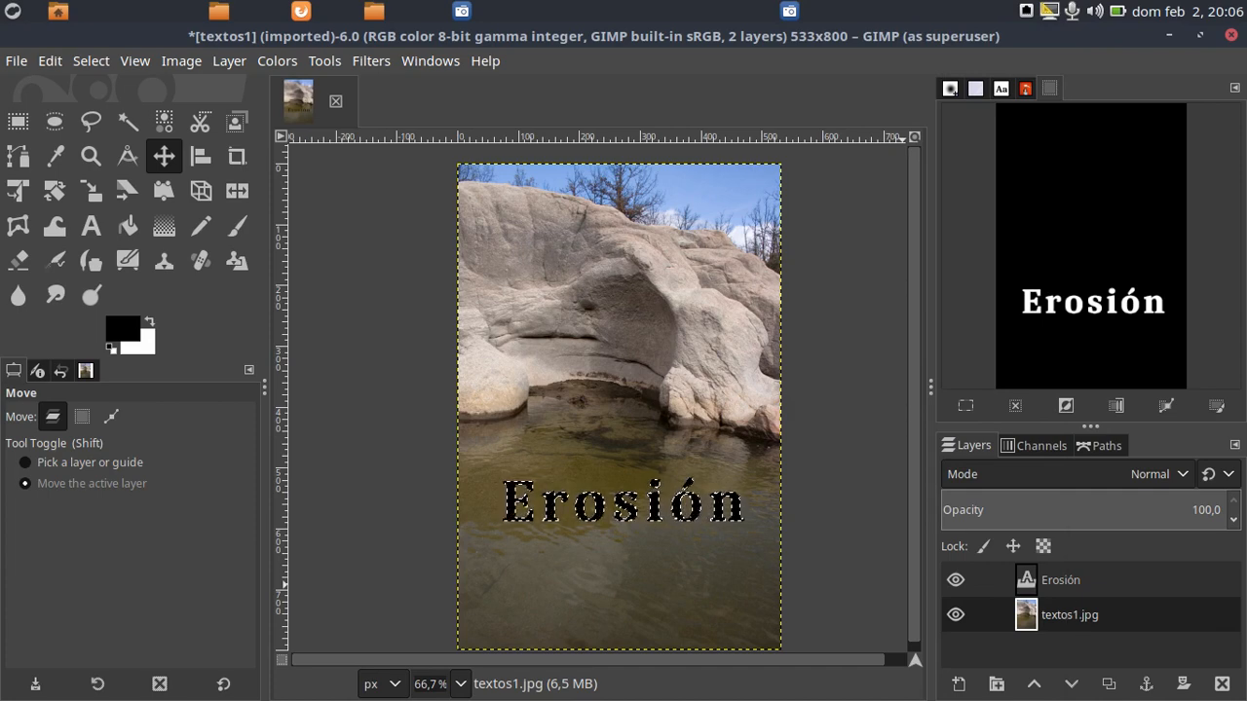
Mark the words "Duplicamos esta capa "Fondo"" in step 4 of the PDF guide and duplicate the textos1.jpg layer accordingly
{"action": "left_click_drag", "start_coordinate": [1246, 139], "coordinate": [668, 133]}
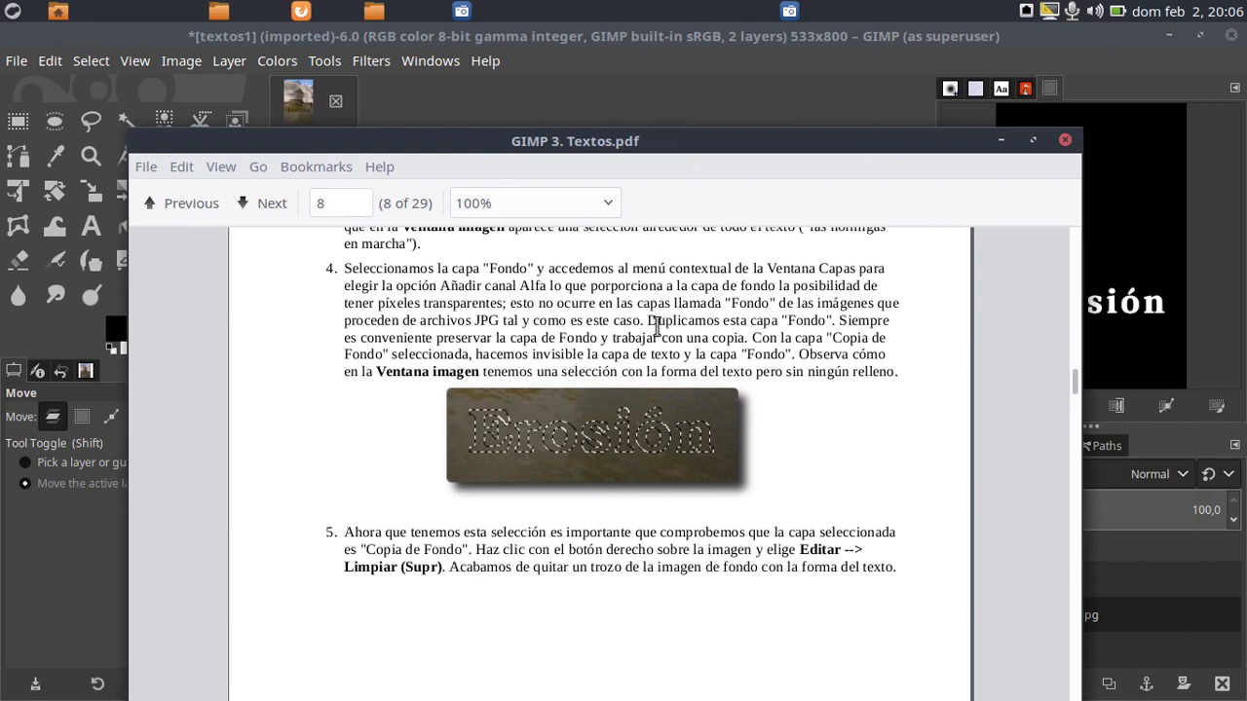
{"action": "left_click_drag", "start_coordinate": [646, 320], "coordinate": [831, 328]}
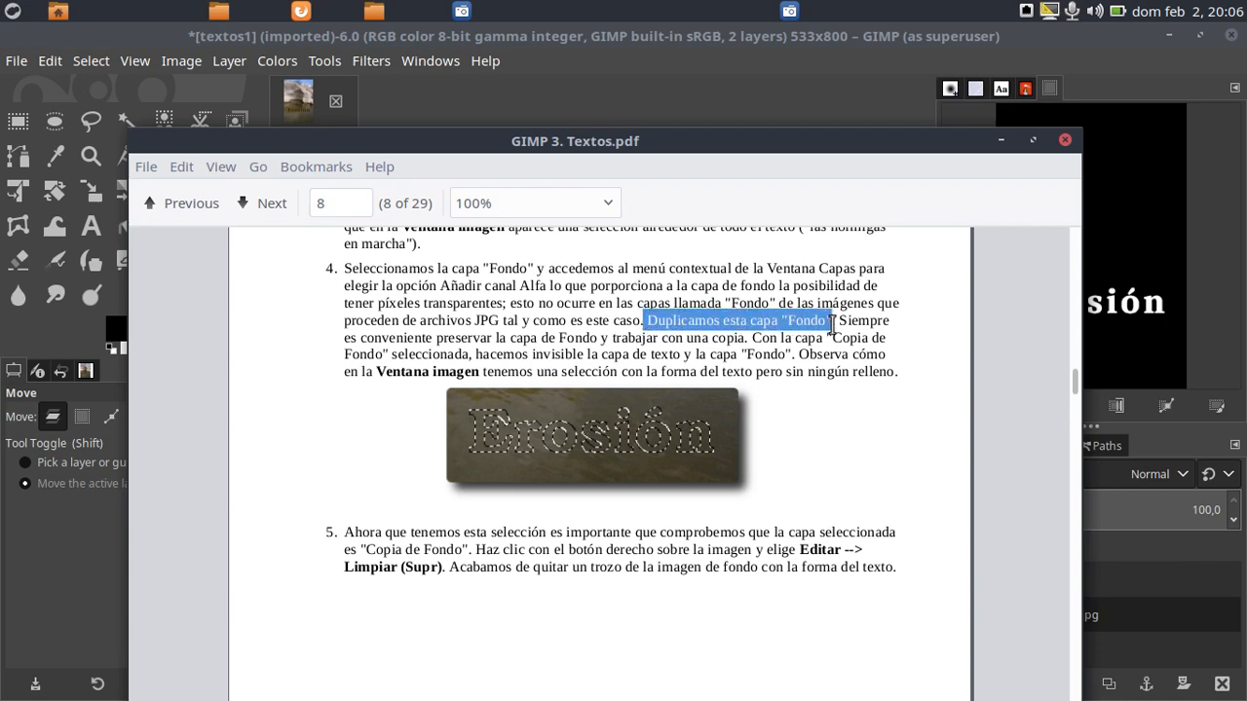
{"action": "left_click_drag", "start_coordinate": [629, 141], "coordinate": [1246, 103]}
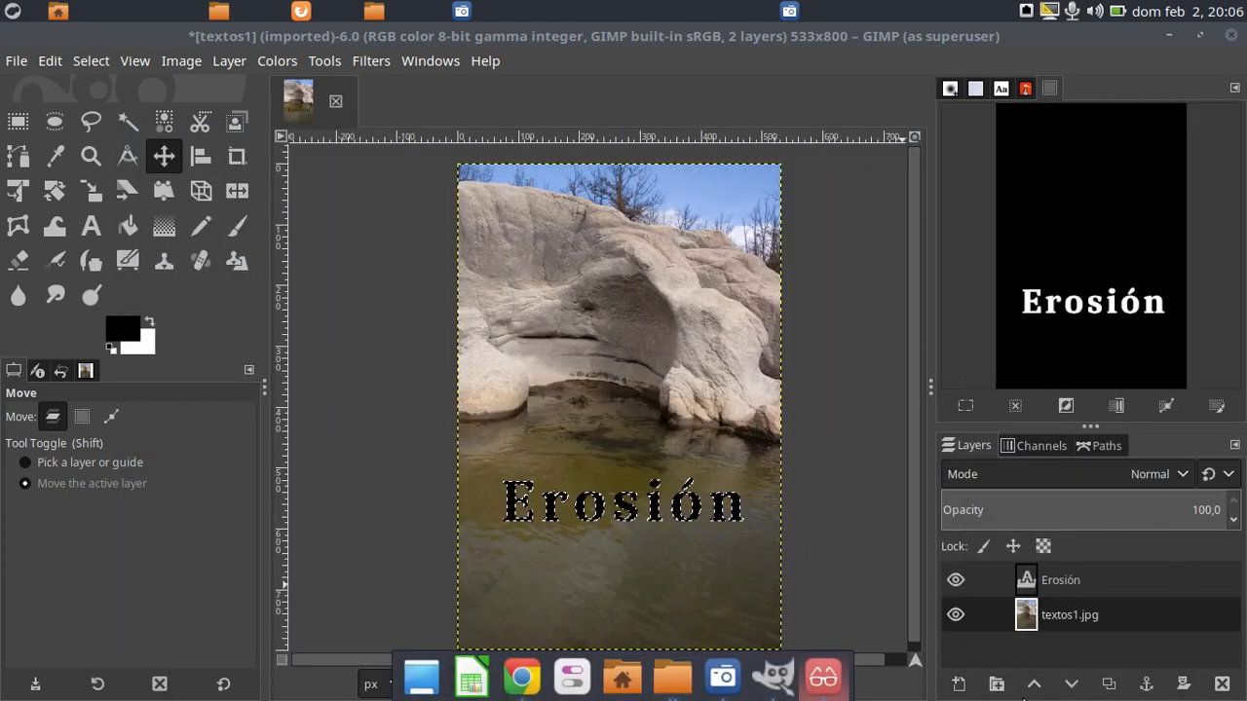
{"action": "left_click", "coordinate": [1110, 685]}
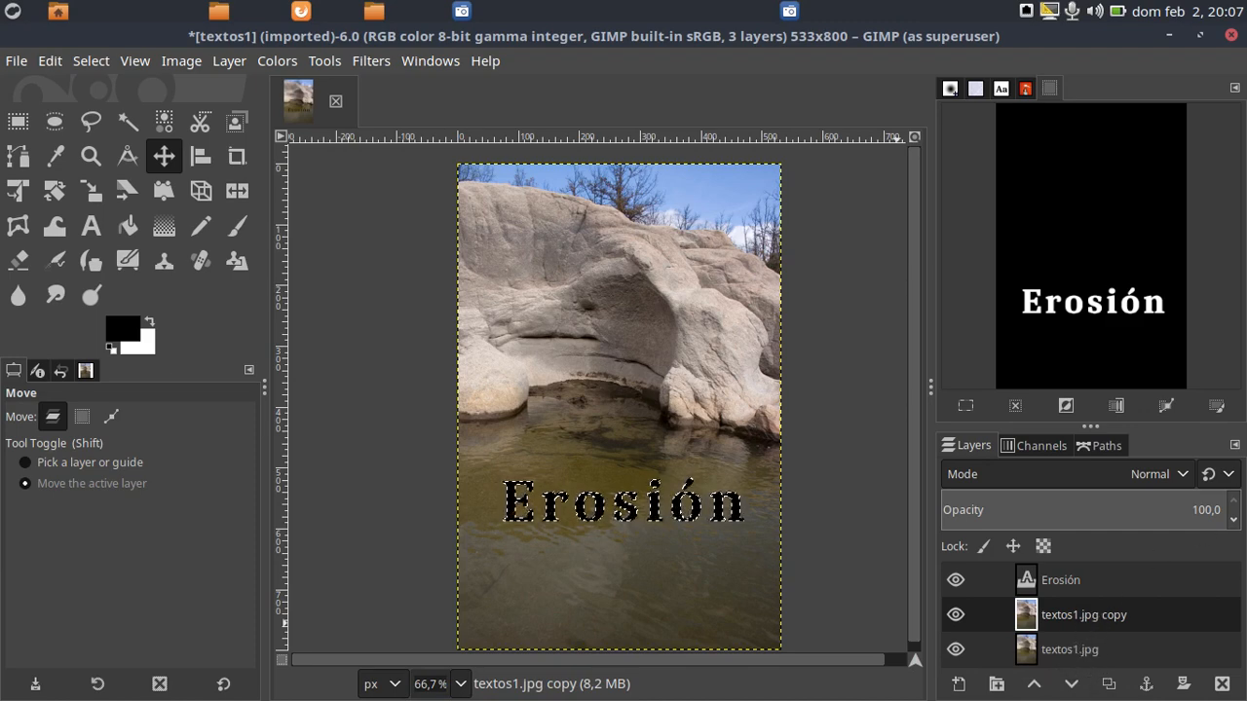
Consult the rest of step 4 in the PDF guide and hide the Erosión and original textos1.jpg layers
{"action": "left_click_drag", "start_coordinate": [1246, 114], "coordinate": [731, 83]}
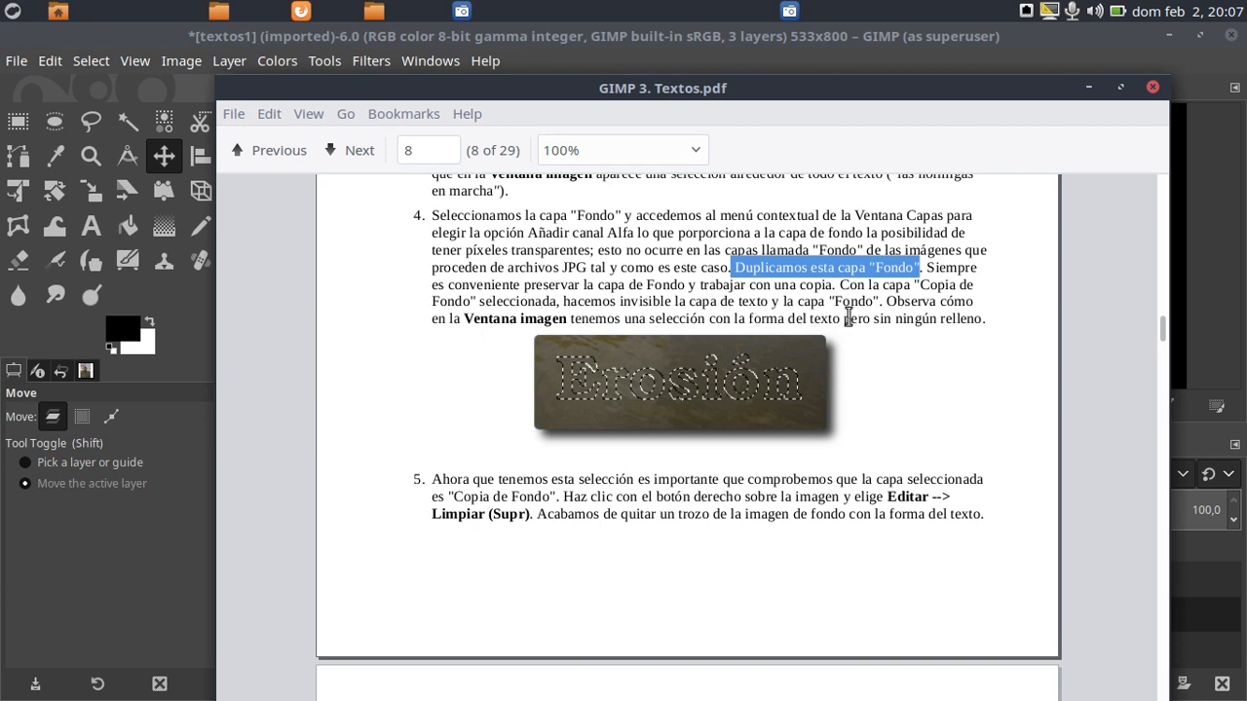
{"action": "left_click", "coordinate": [984, 314]}
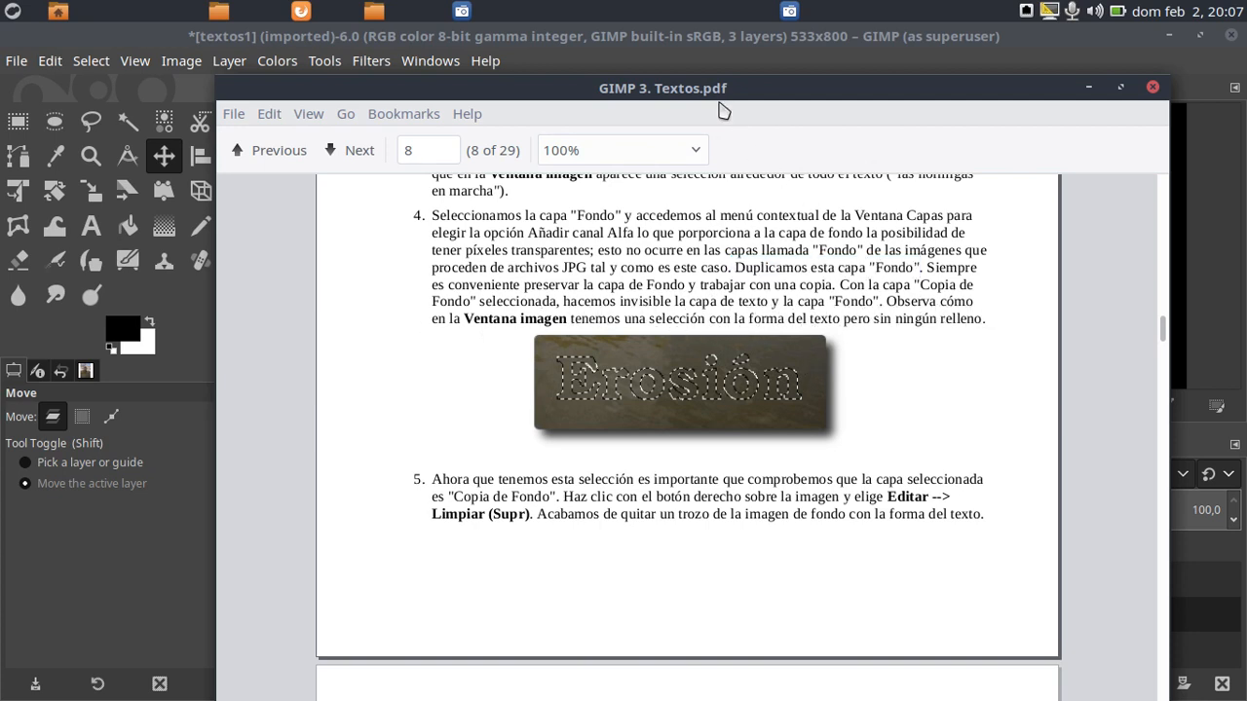
{"action": "left_click_drag", "start_coordinate": [695, 87], "coordinate": [1246, 82]}
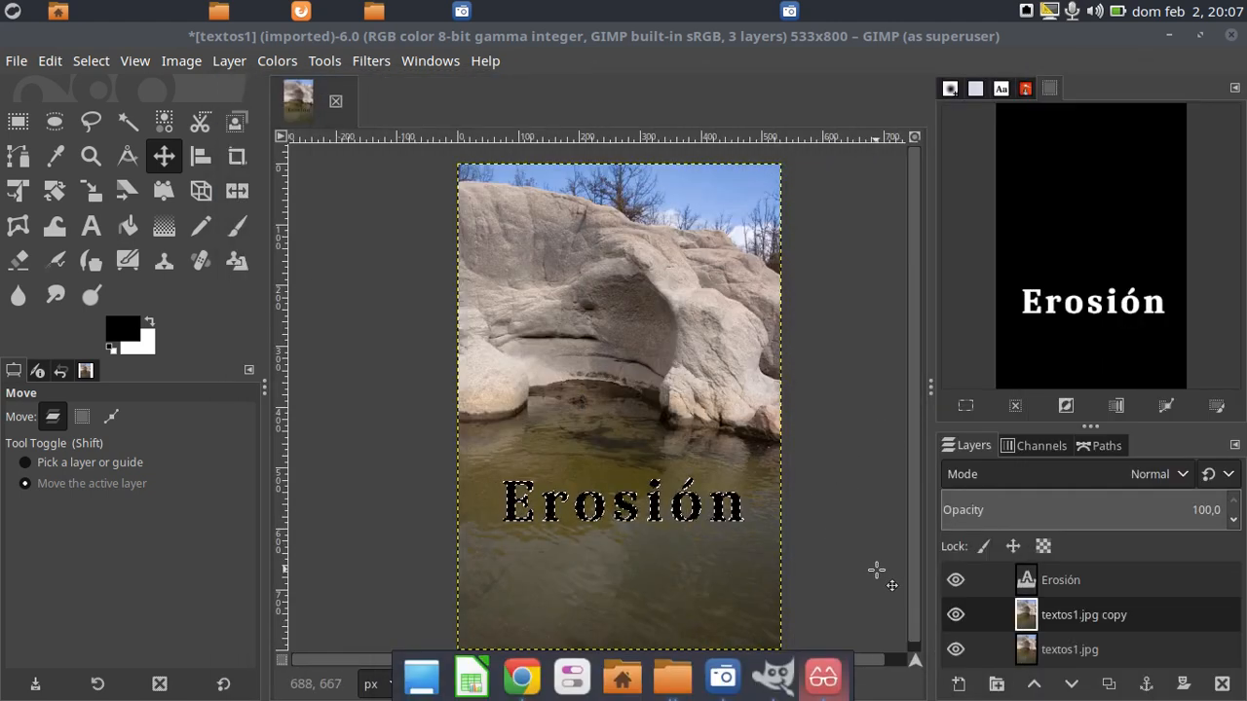
{"action": "left_click", "coordinate": [956, 581]}
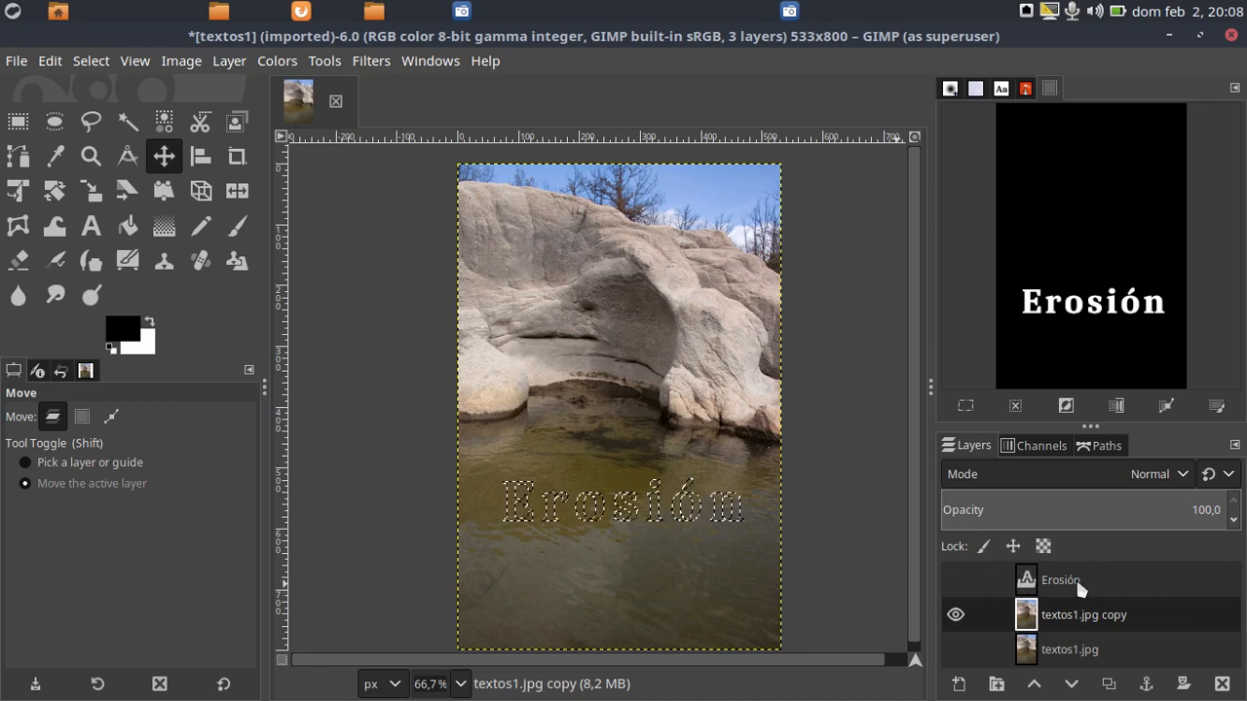
Switch visibility from the textos1.jpg copy layer to the original textos1.jpg layer and back to the copy
{"action": "left_click", "coordinate": [951, 614]}
{"action": "left_click", "coordinate": [955, 650]}
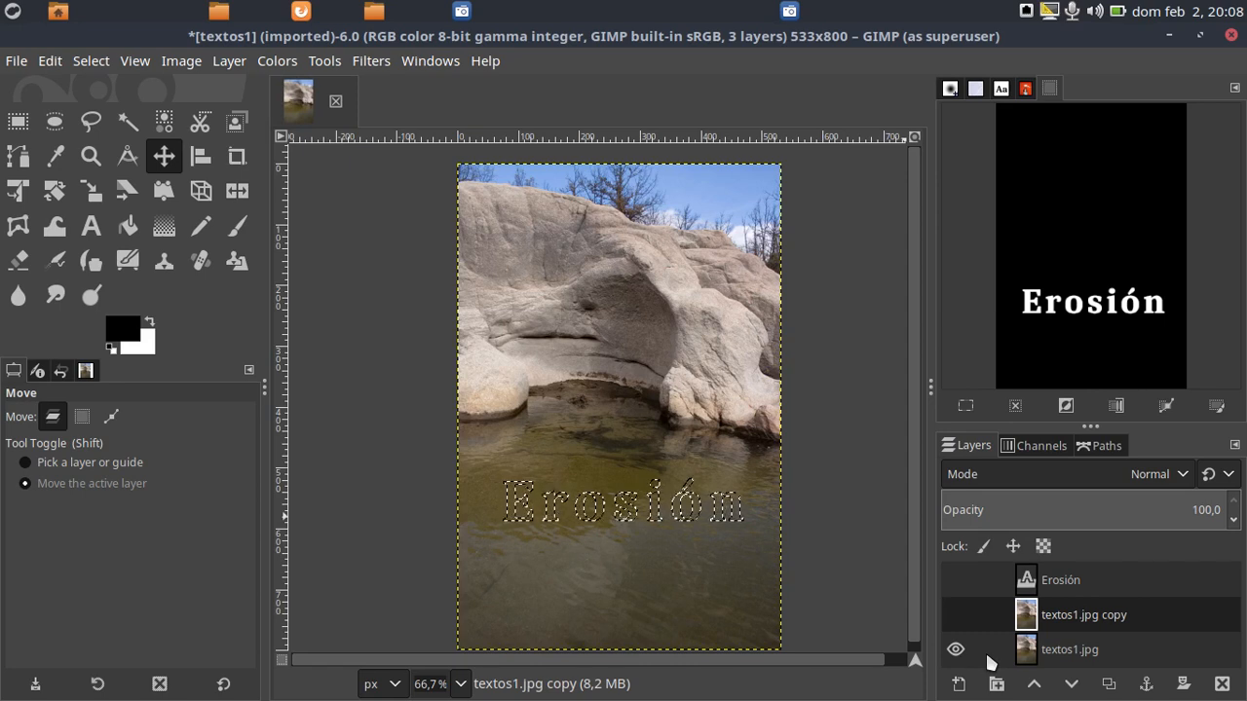
{"action": "left_click", "coordinate": [954, 615]}
Read the end of step 4 and step 5 on Editar --> Limpiar in GIMP 3. Textos.pdf, and move the document off screen
{"action": "left_click_drag", "start_coordinate": [1246, 86], "coordinate": [568, 87]}
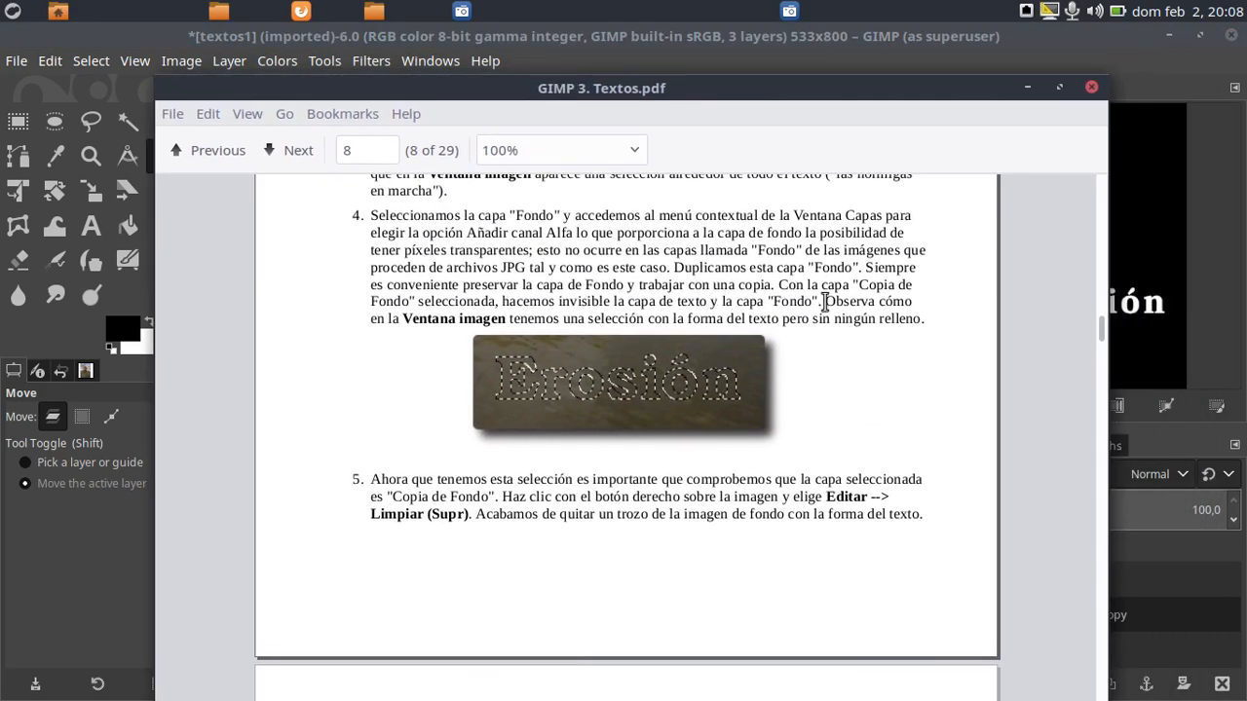
{"action": "left_click_drag", "start_coordinate": [829, 302], "coordinate": [917, 333]}
{"action": "scroll", "coordinate": [507, 503], "scroll_direction": "down", "scroll_amount": 5}
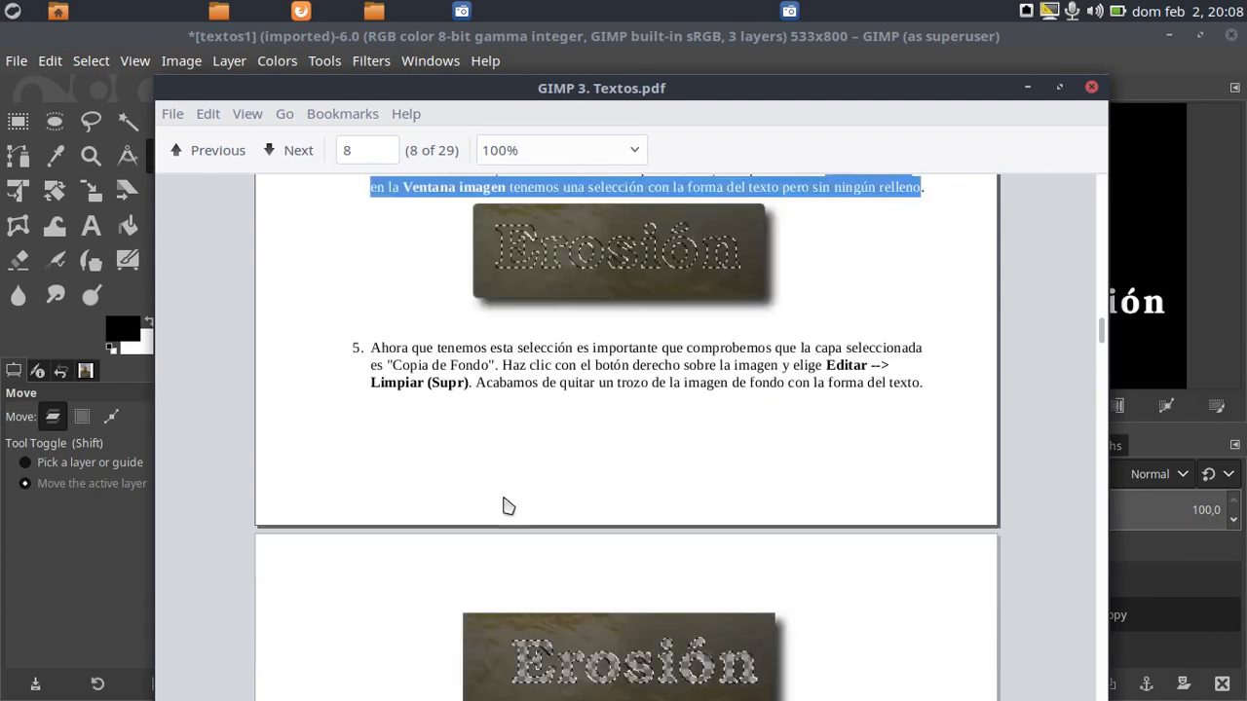
{"action": "scroll", "coordinate": [453, 365], "scroll_direction": "up", "scroll_amount": 3}
{"action": "left_click_drag", "start_coordinate": [647, 87], "coordinate": [663, 64]}
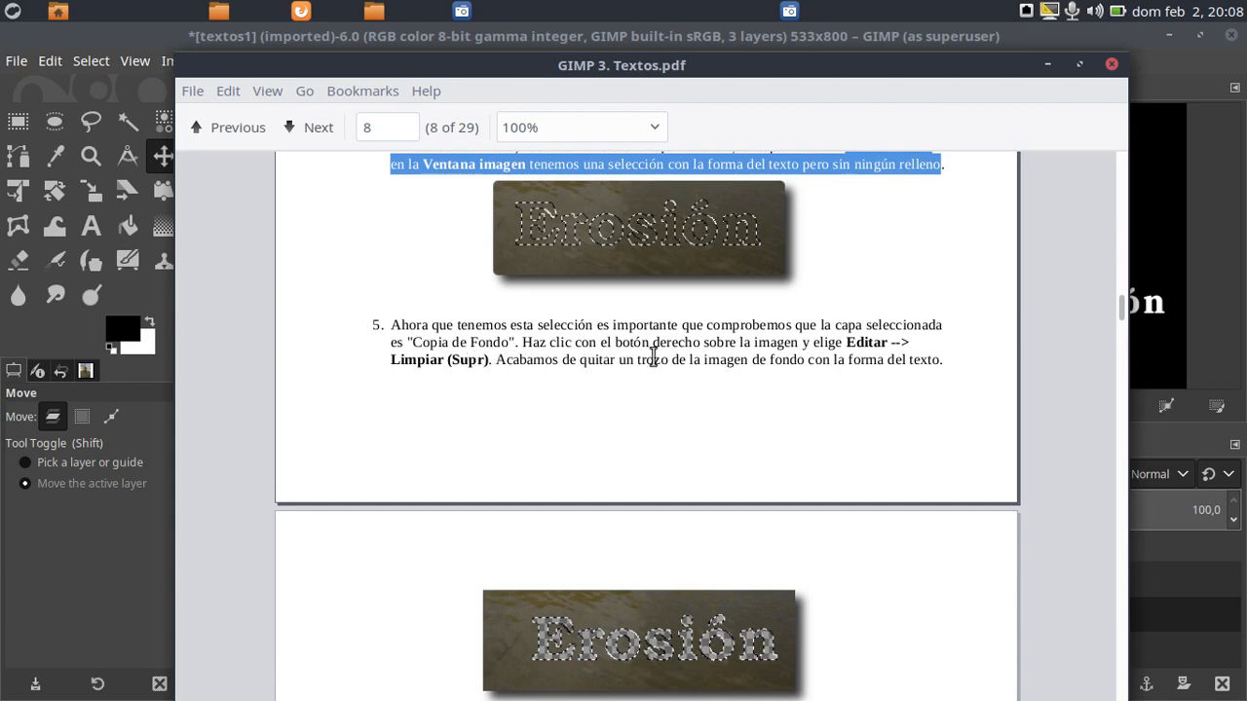
{"action": "scroll", "coordinate": [874, 407], "scroll_direction": "down", "scroll_amount": 3}
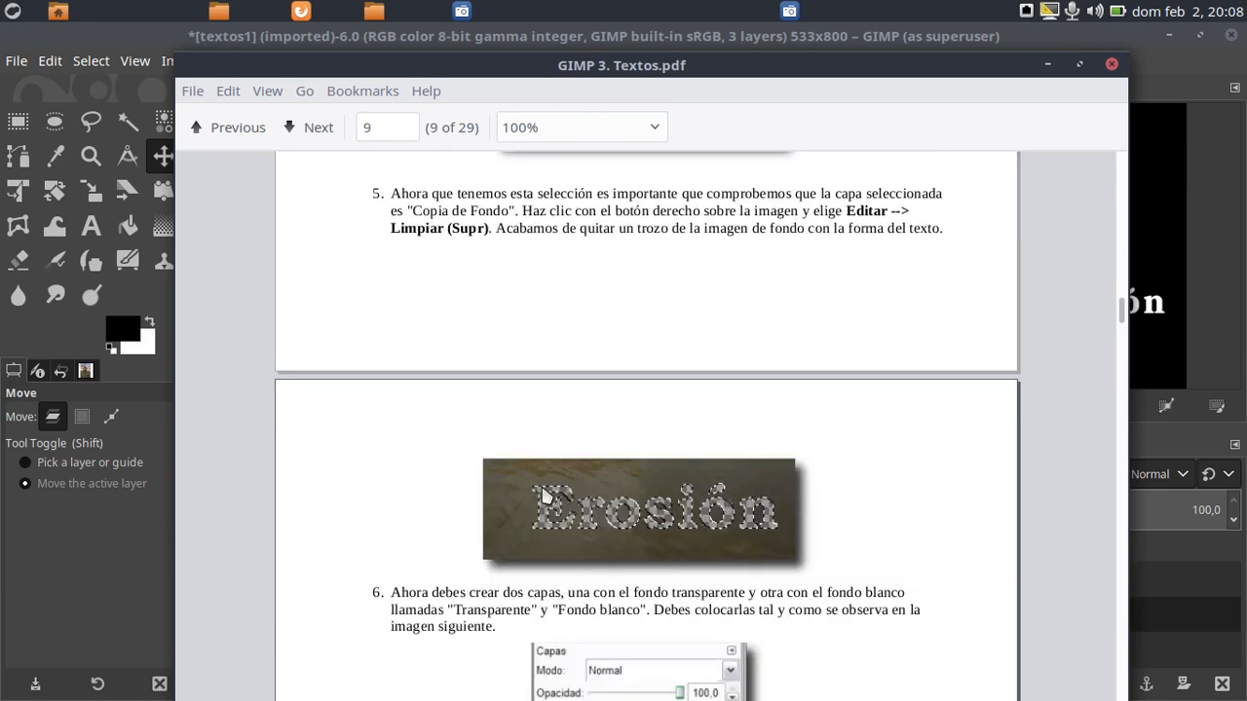
{"action": "left_click_drag", "start_coordinate": [630, 64], "coordinate": [1246, 41]}
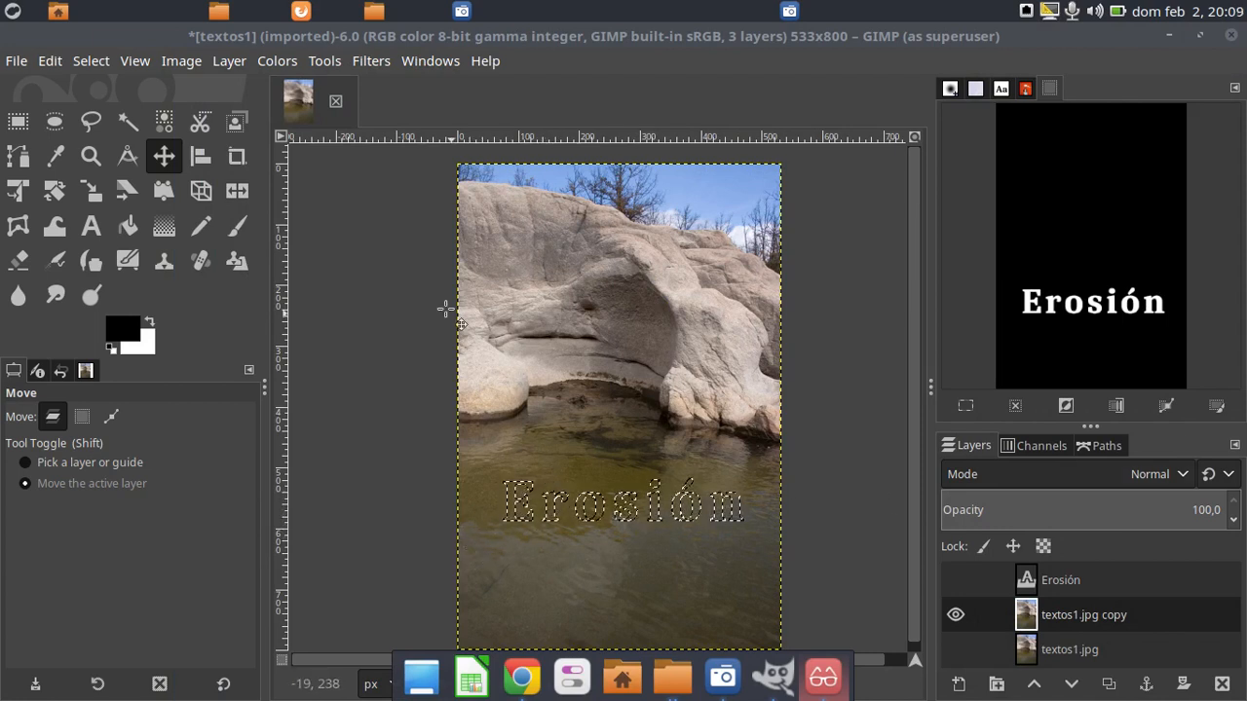
Clear the letter-shaped selection from the textos1.jpg copy layer, cutting the word Erosión out of the water
{"action": "left_click", "coordinate": [51, 62]}
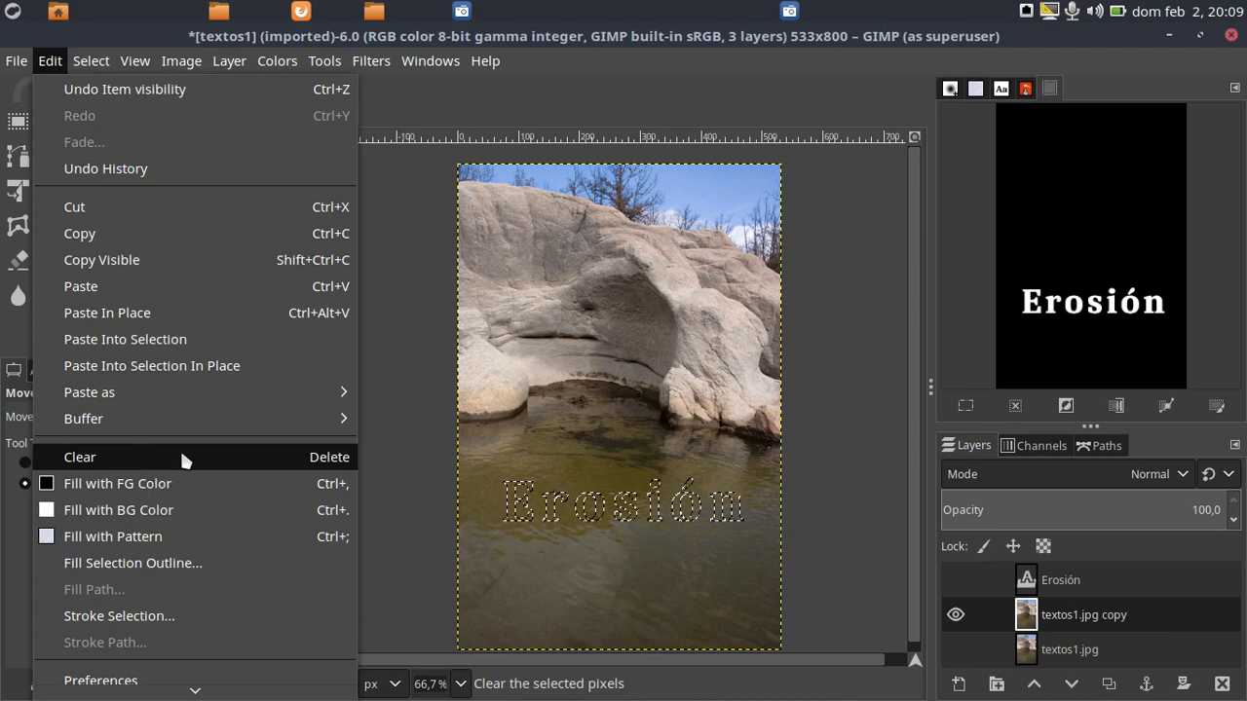
{"action": "left_click", "coordinate": [336, 461]}
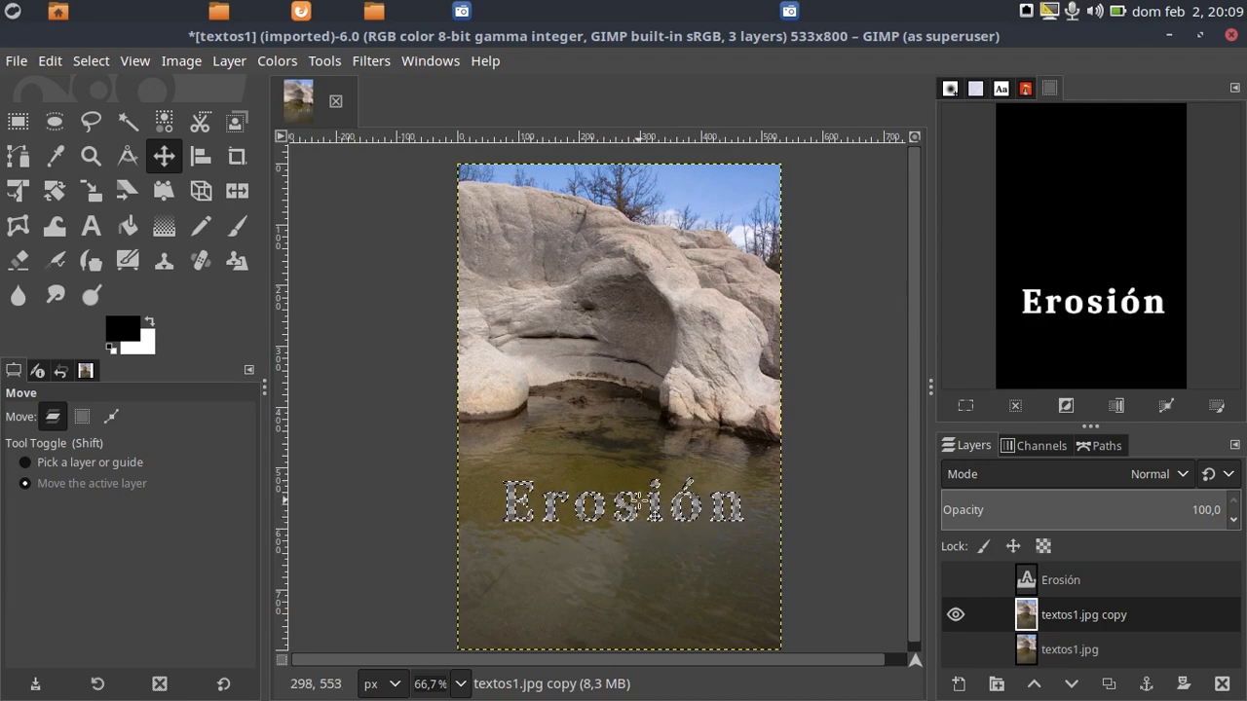
Compare the cut-out textos1.jpg copy with the original textos1.jpg by toggling both layers' visibility, leaving only the copy shown
{"action": "left_click", "coordinate": [956, 615]}
{"action": "left_click", "coordinate": [956, 649]}
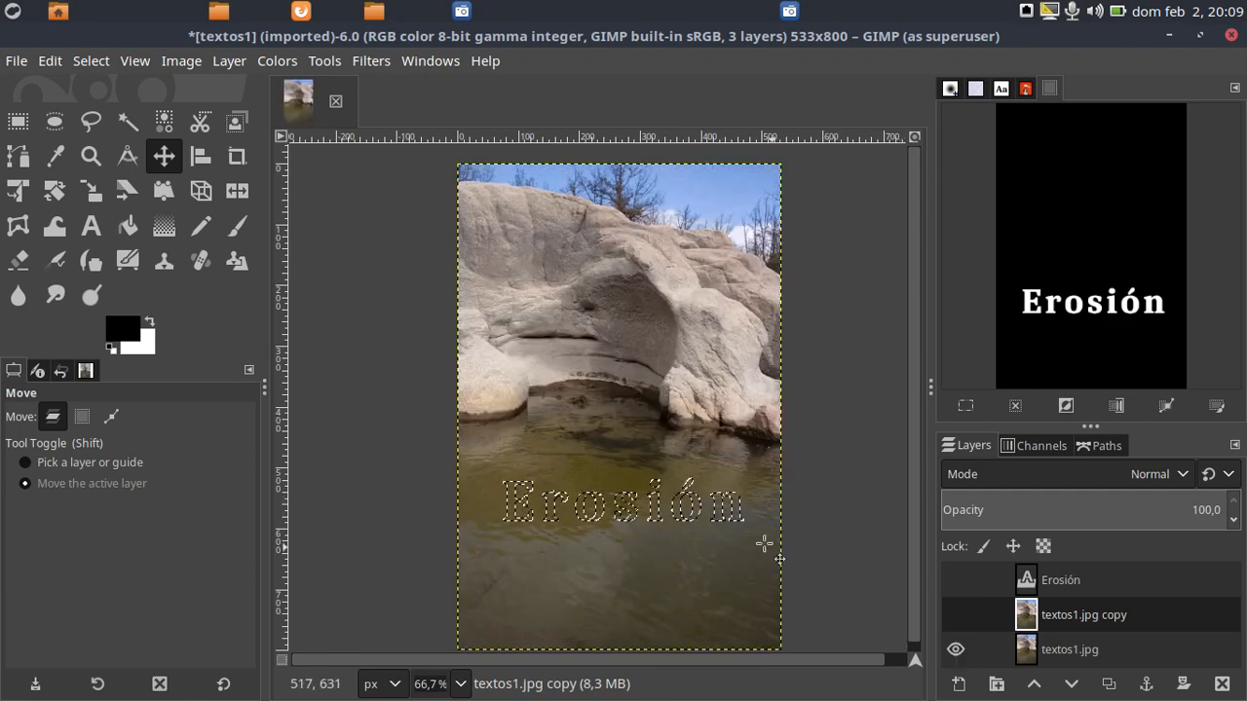
{"action": "left_click", "coordinate": [957, 612]}
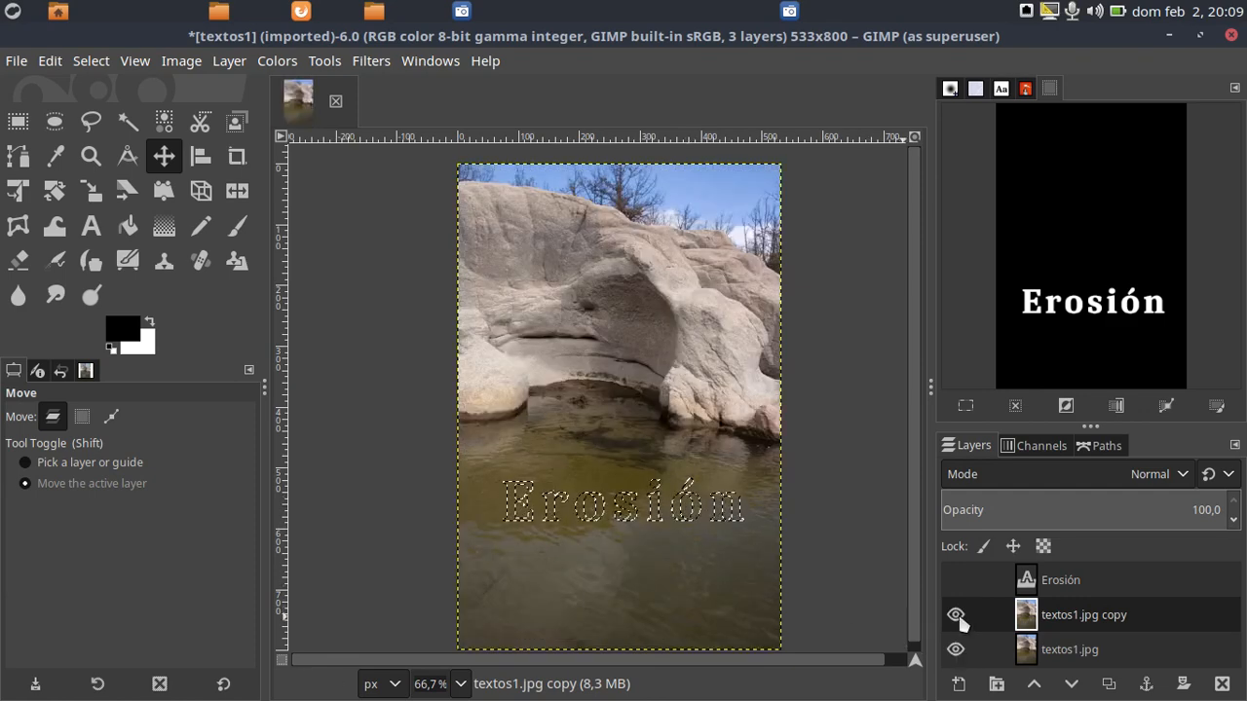
{"action": "left_click", "coordinate": [956, 650]}
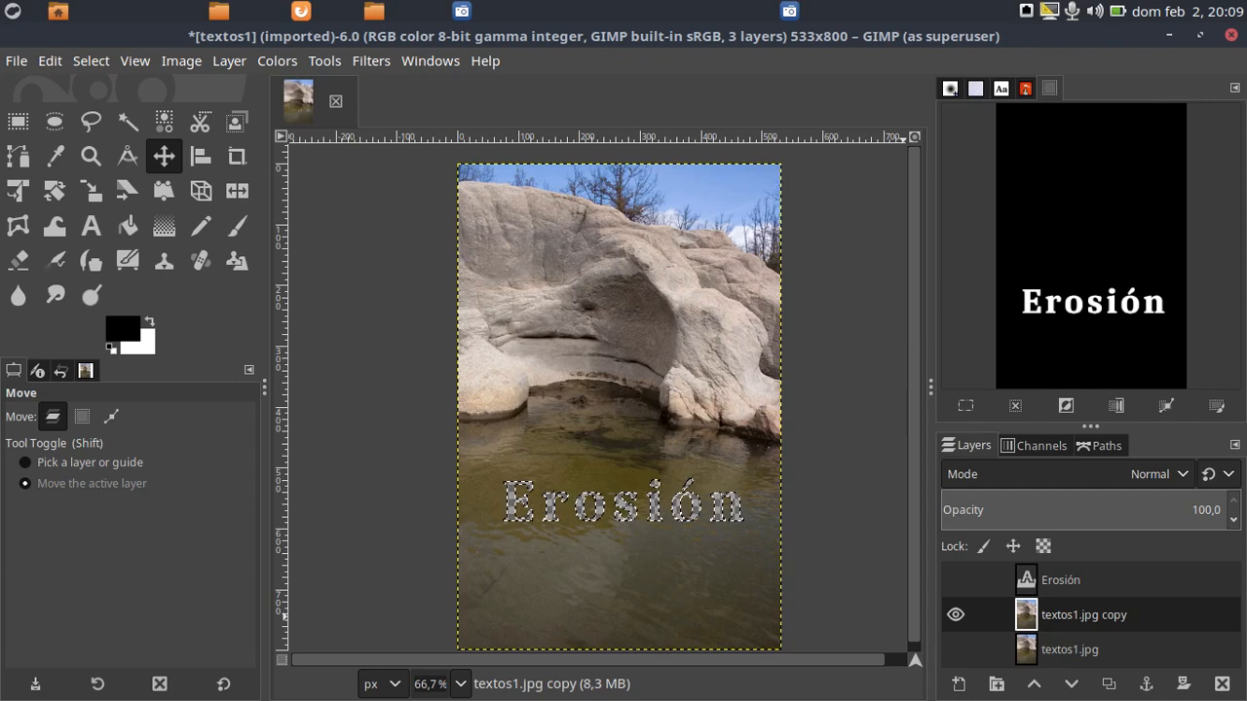
Read step 6 of GIMP 3. Textos.pdf on the two new layers and their stacking order, and move the document off screen
{"action": "left_click_drag", "start_coordinate": [1246, 24], "coordinate": [643, 115]}
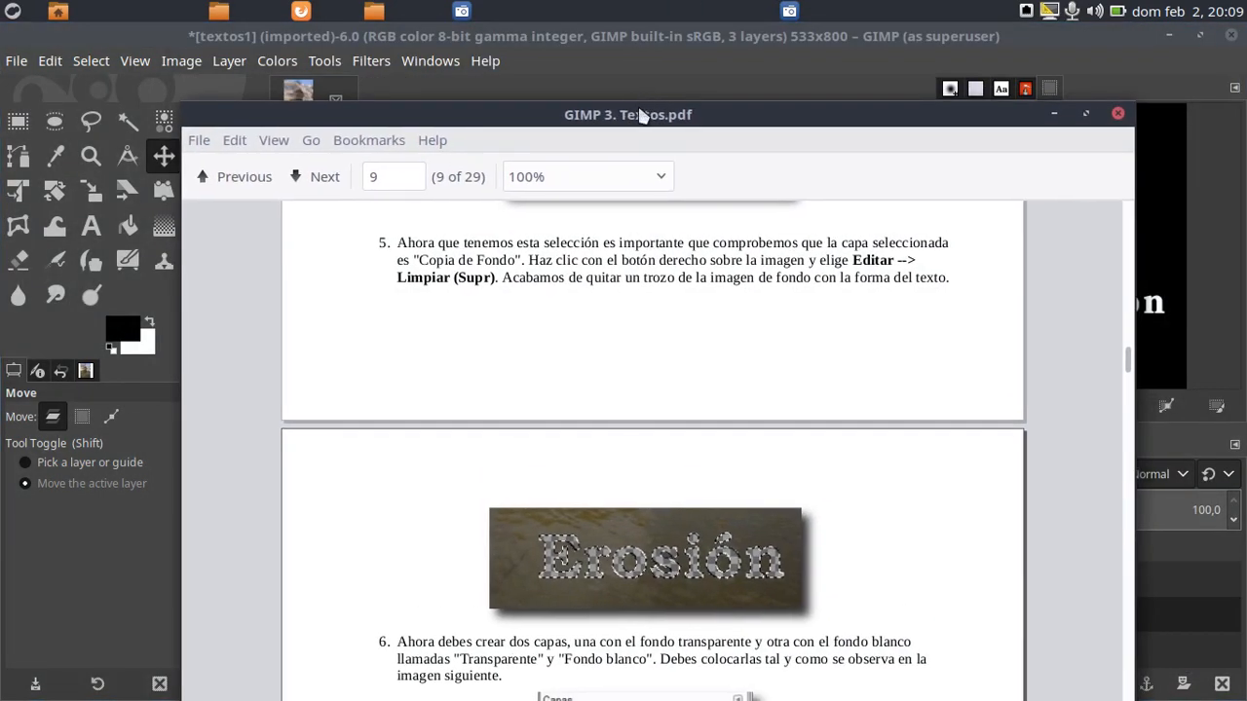
{"action": "scroll", "coordinate": [646, 438], "scroll_direction": "down", "scroll_amount": 6}
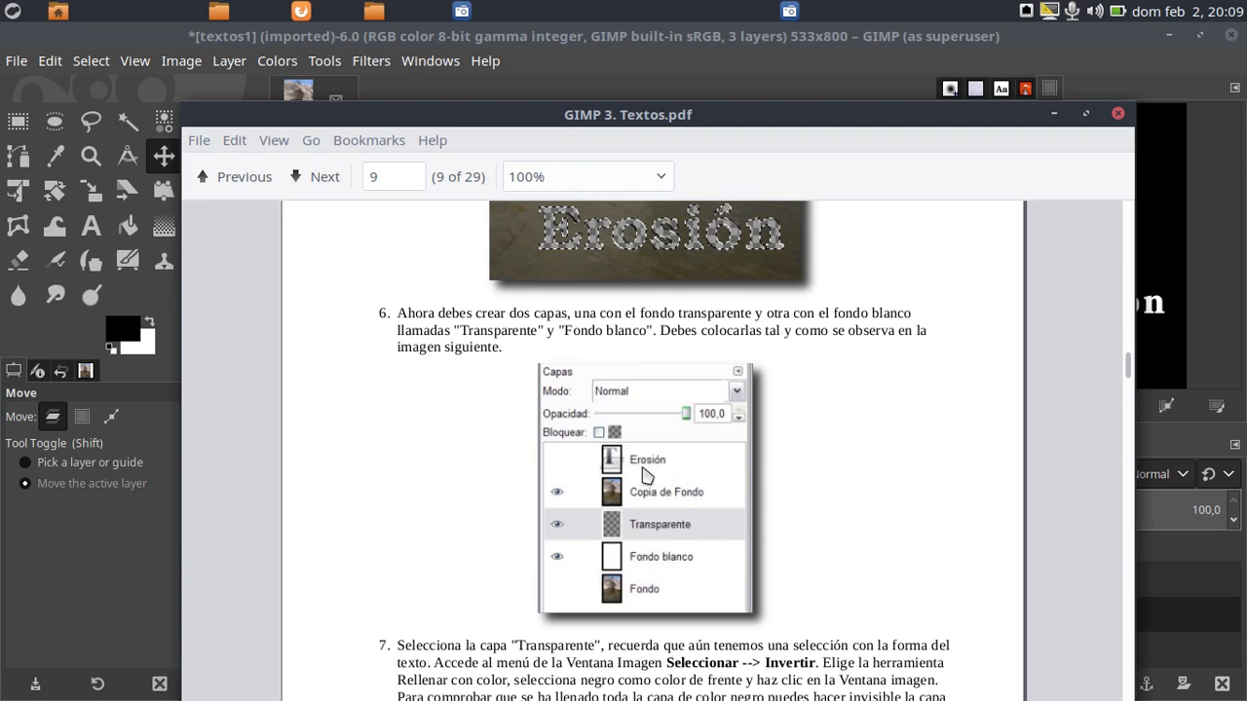
{"action": "left_click_drag", "start_coordinate": [565, 113], "coordinate": [1246, 39]}
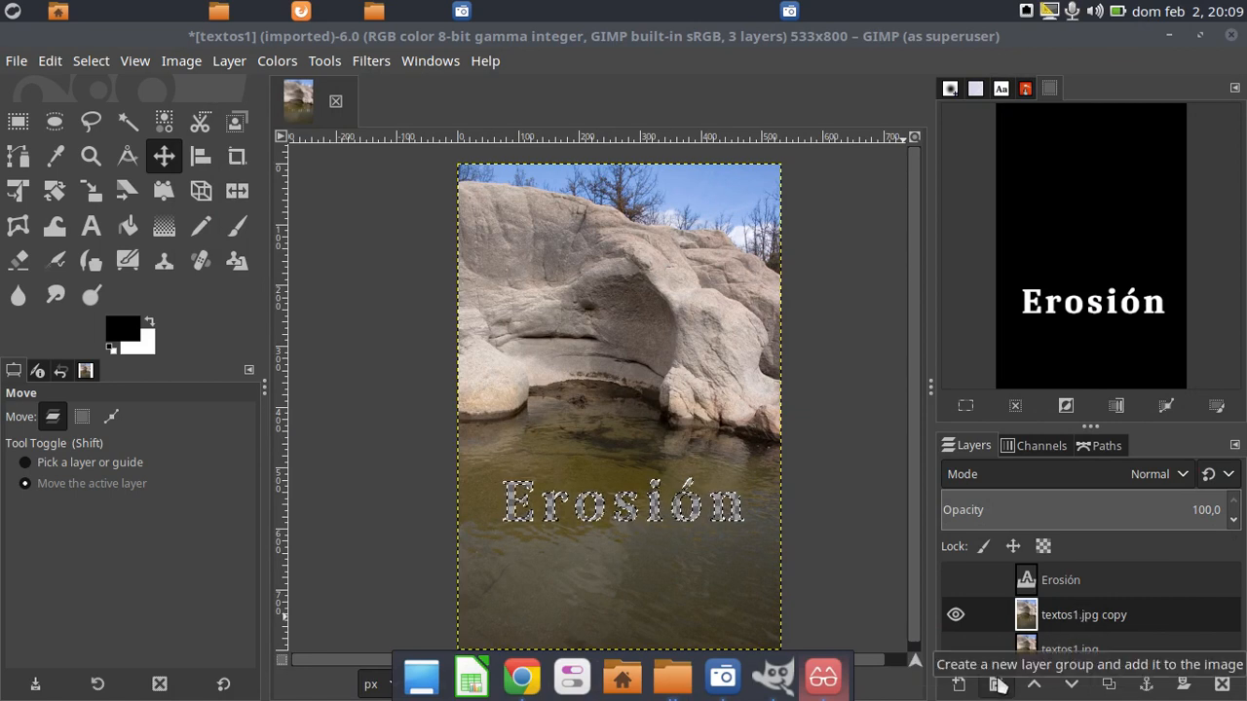
Create a new 533 × 800 px layer named Fondo Blanco, filled with White, above the textos1.jpg copy layer
{"action": "left_click", "coordinate": [997, 685]}
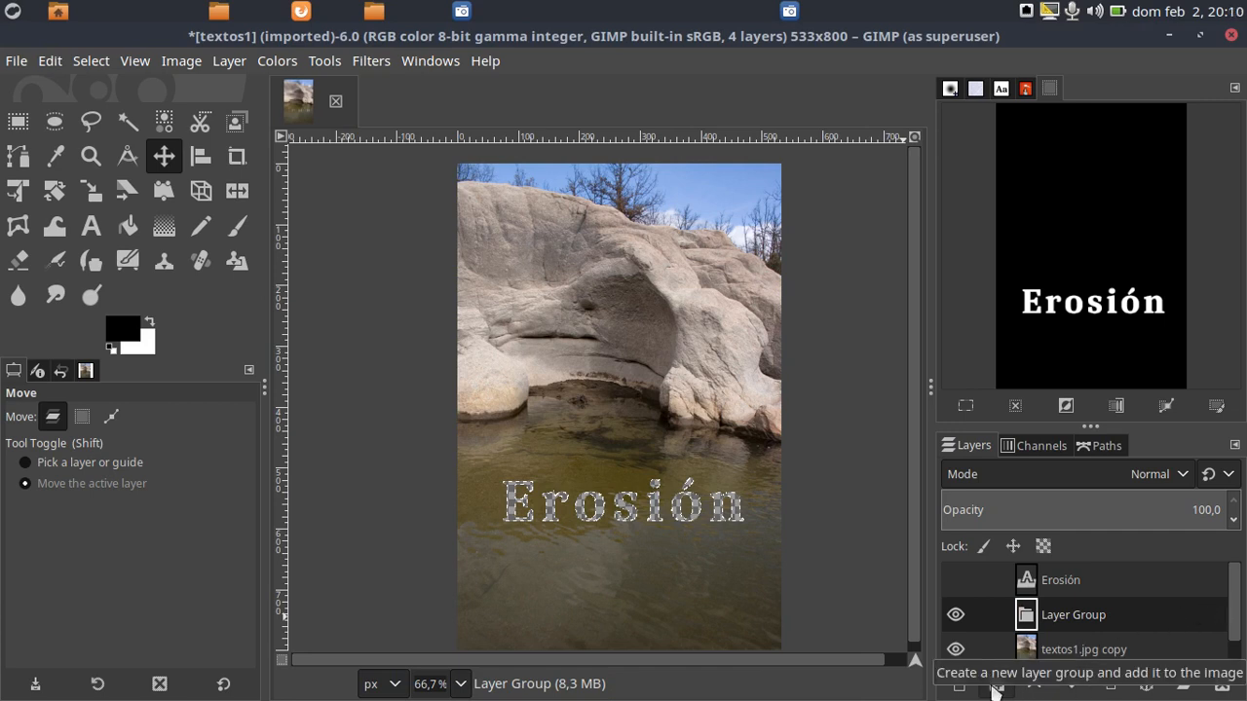
{"action": "key", "text": "ctrl+z"}
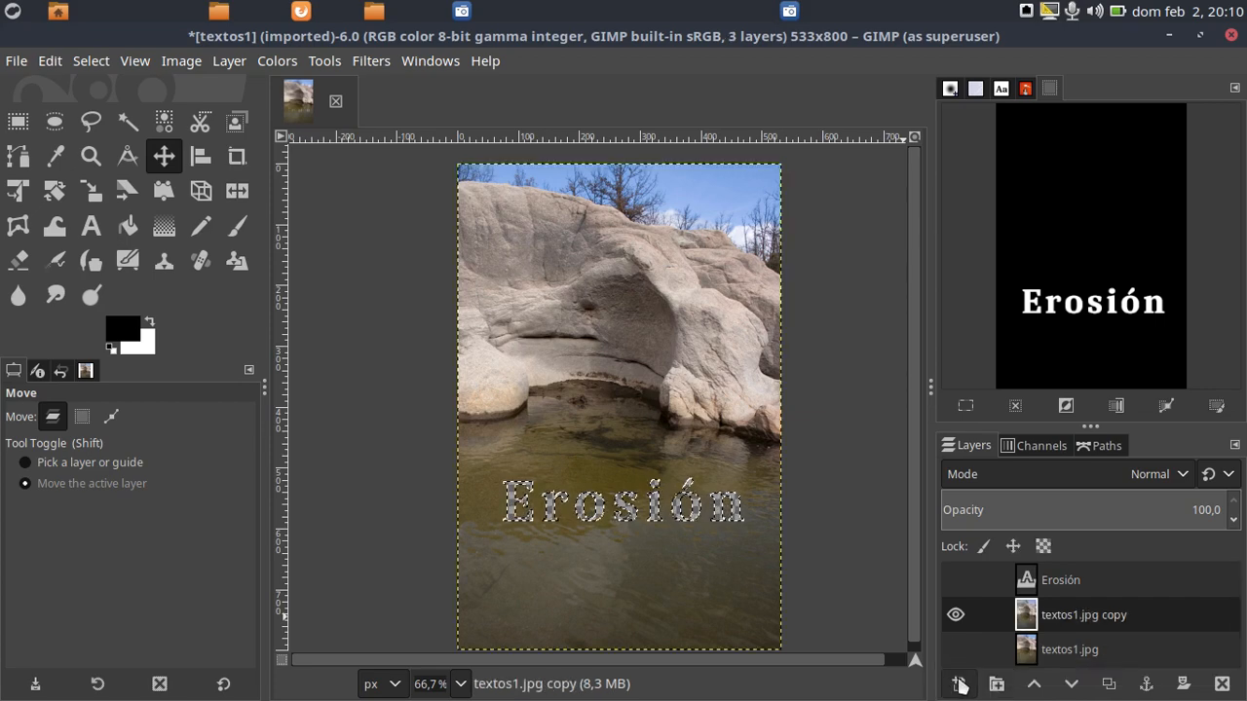
{"action": "left_click", "coordinate": [960, 685]}
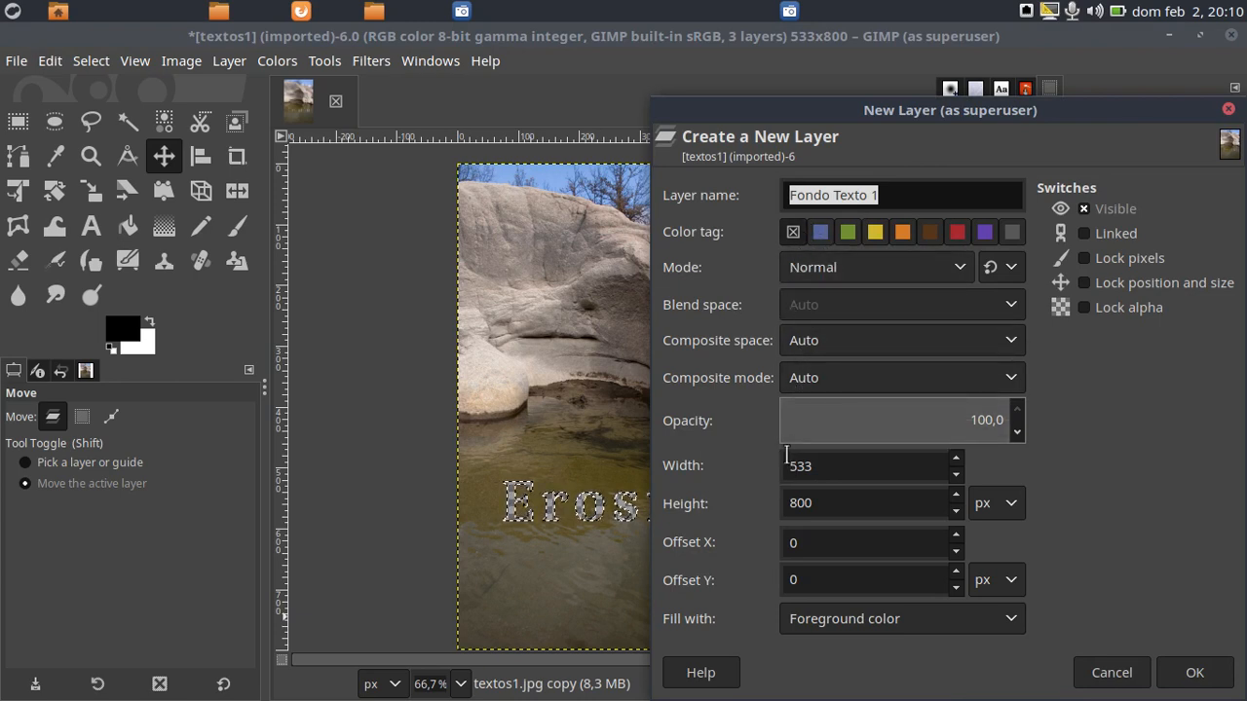
{"action": "left_click", "coordinate": [997, 616]}
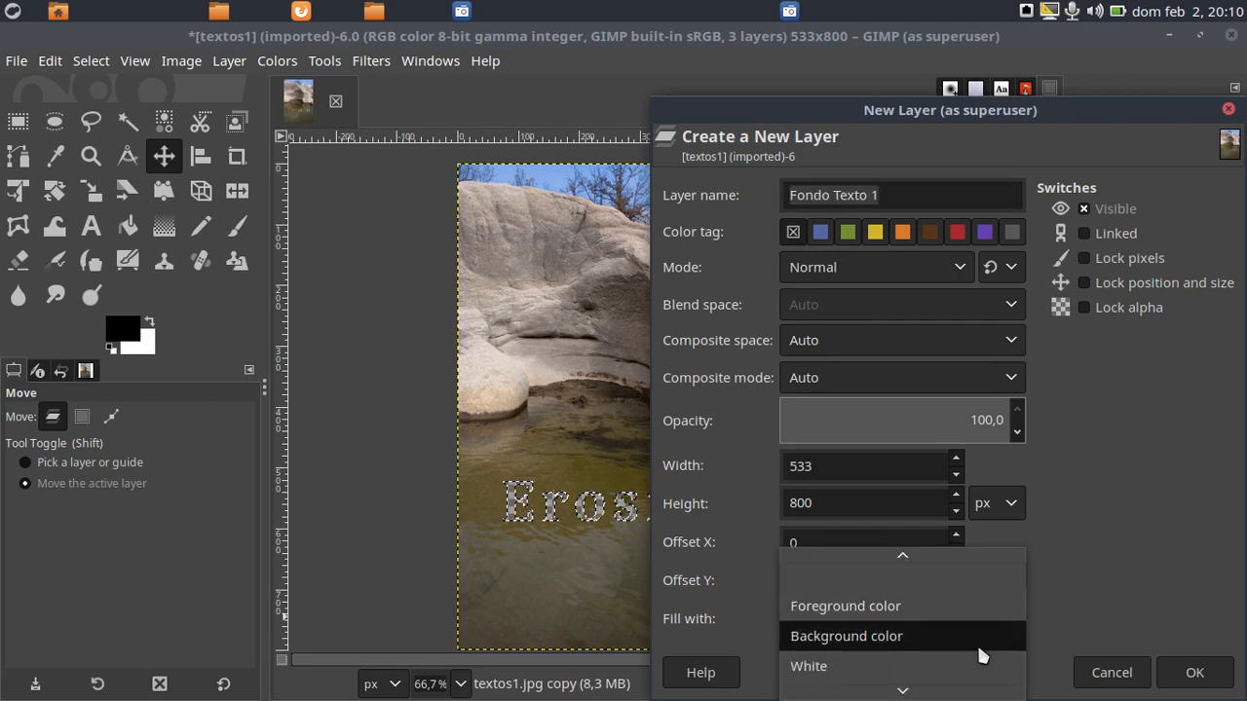
{"action": "left_click", "coordinate": [978, 654]}
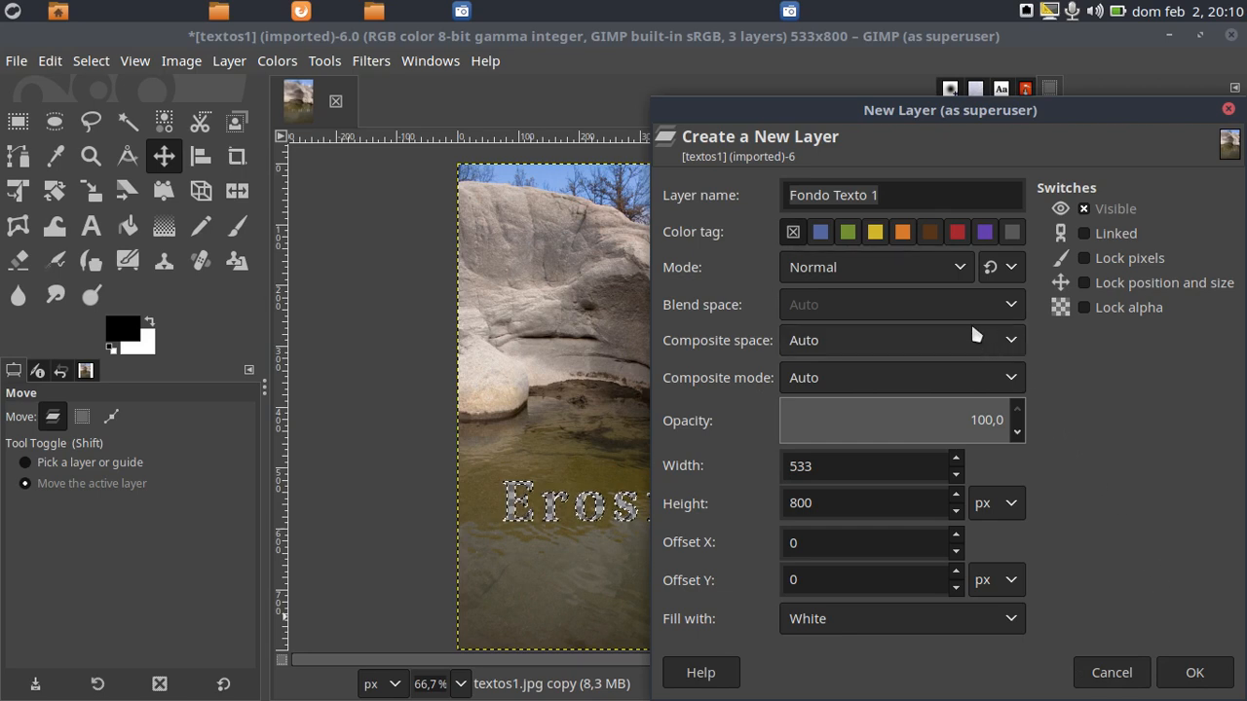
{"action": "left_click", "coordinate": [879, 195]}
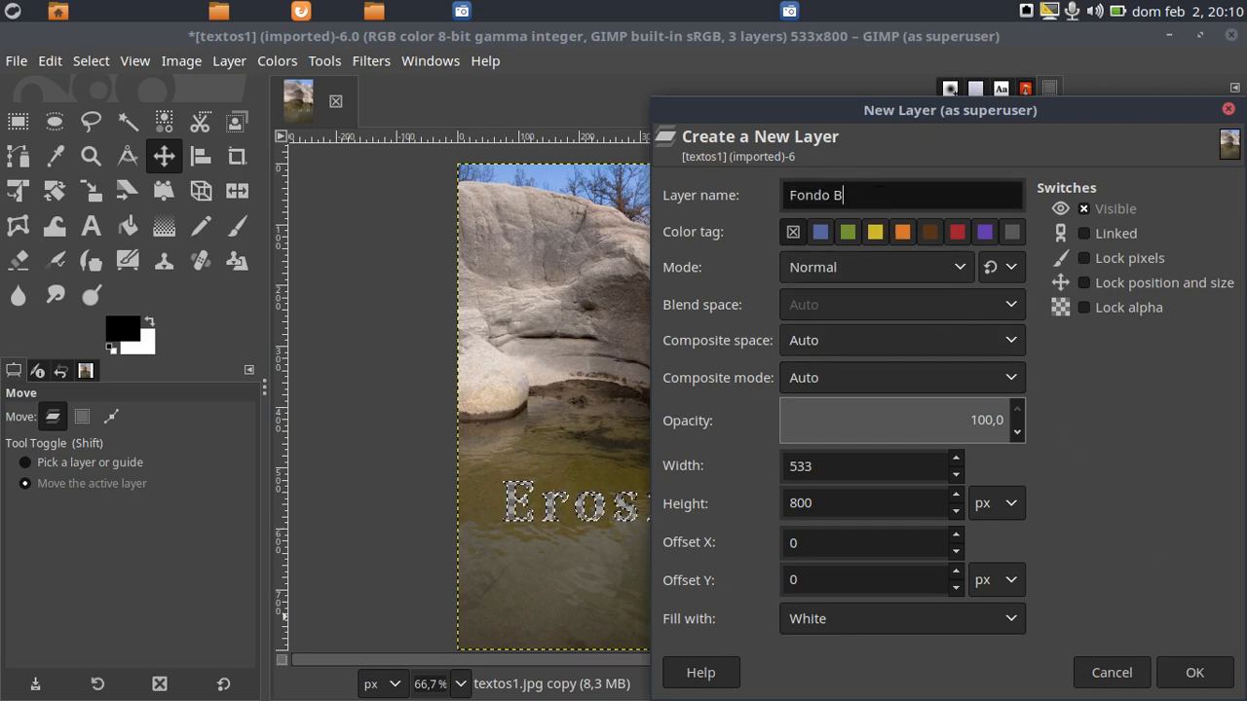
{"action": "key", "text": "Return"}
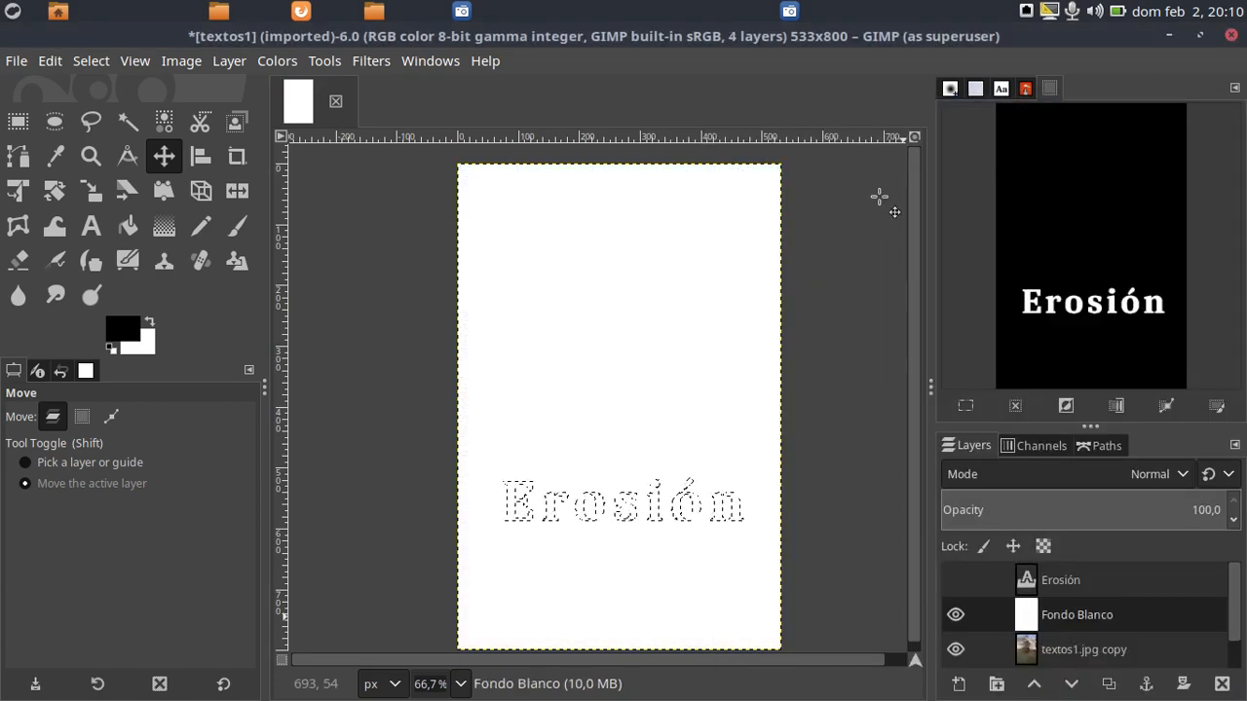
Create a new 533 × 800 px layer named Transparente, filled with Transparency, above Fondo Blanco
{"action": "left_click", "coordinate": [959, 684]}
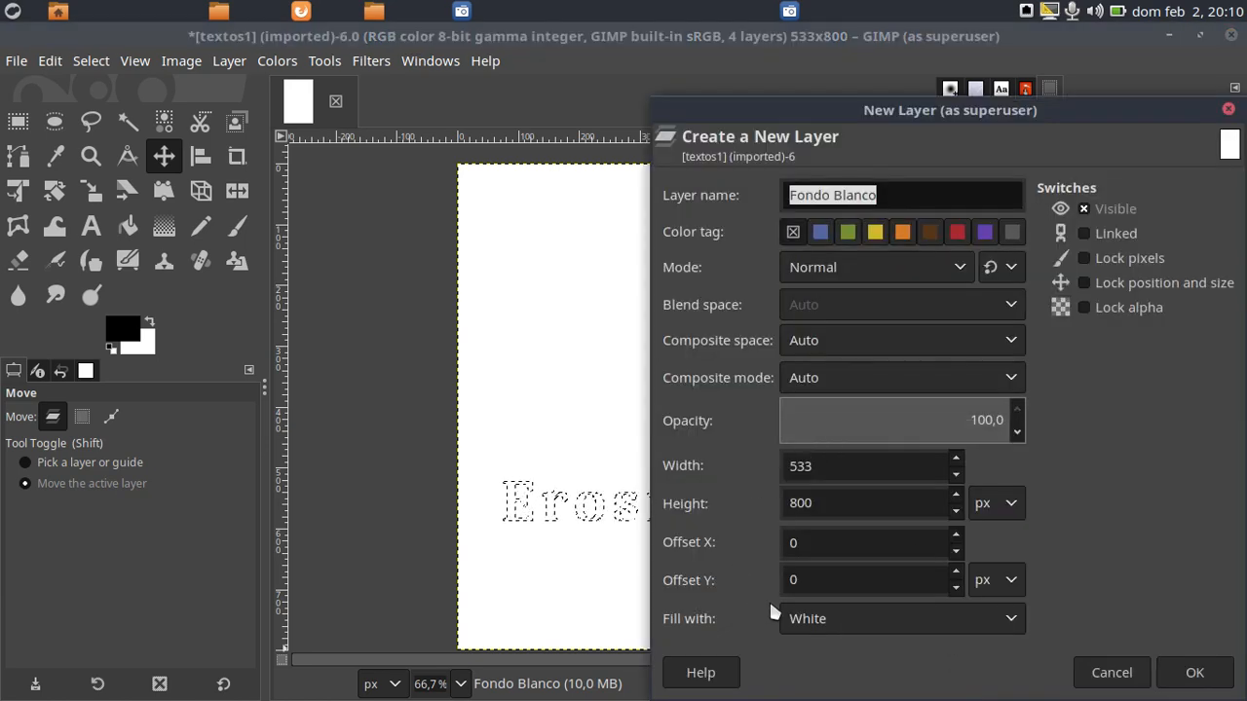
{"action": "left_click", "coordinate": [1017, 621]}
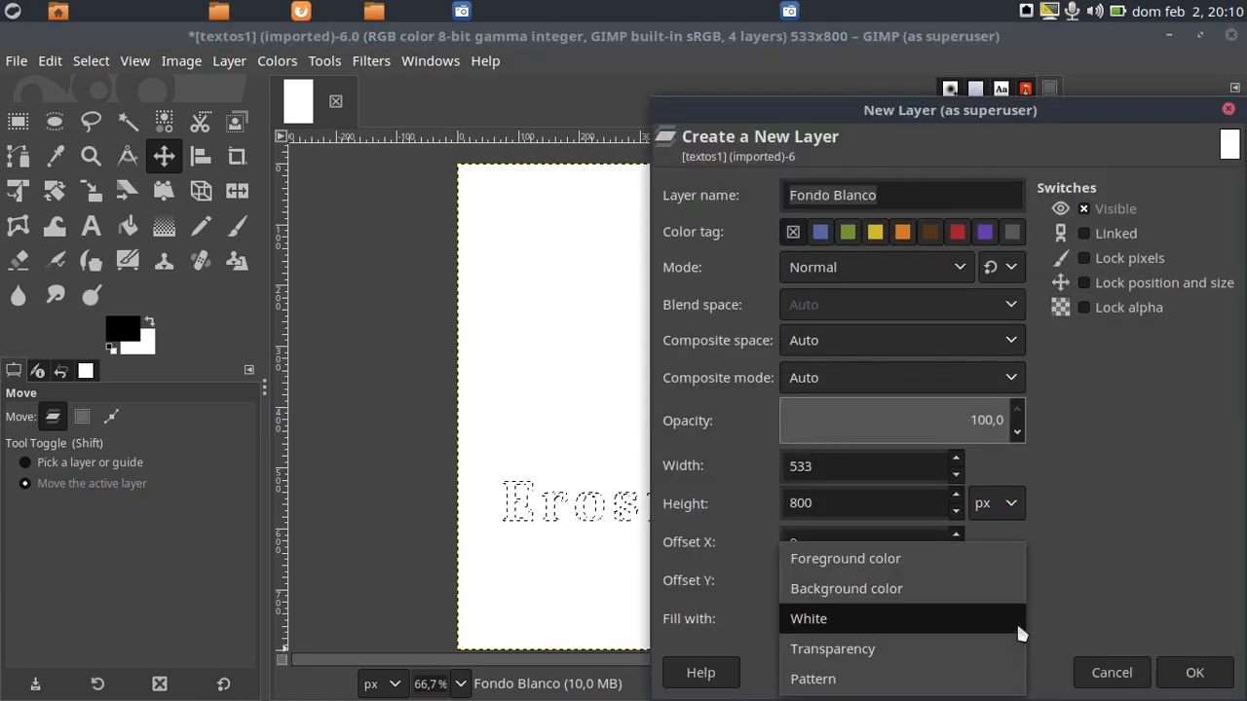
{"action": "left_click", "coordinate": [956, 650]}
{"action": "left_click", "coordinate": [942, 196]}
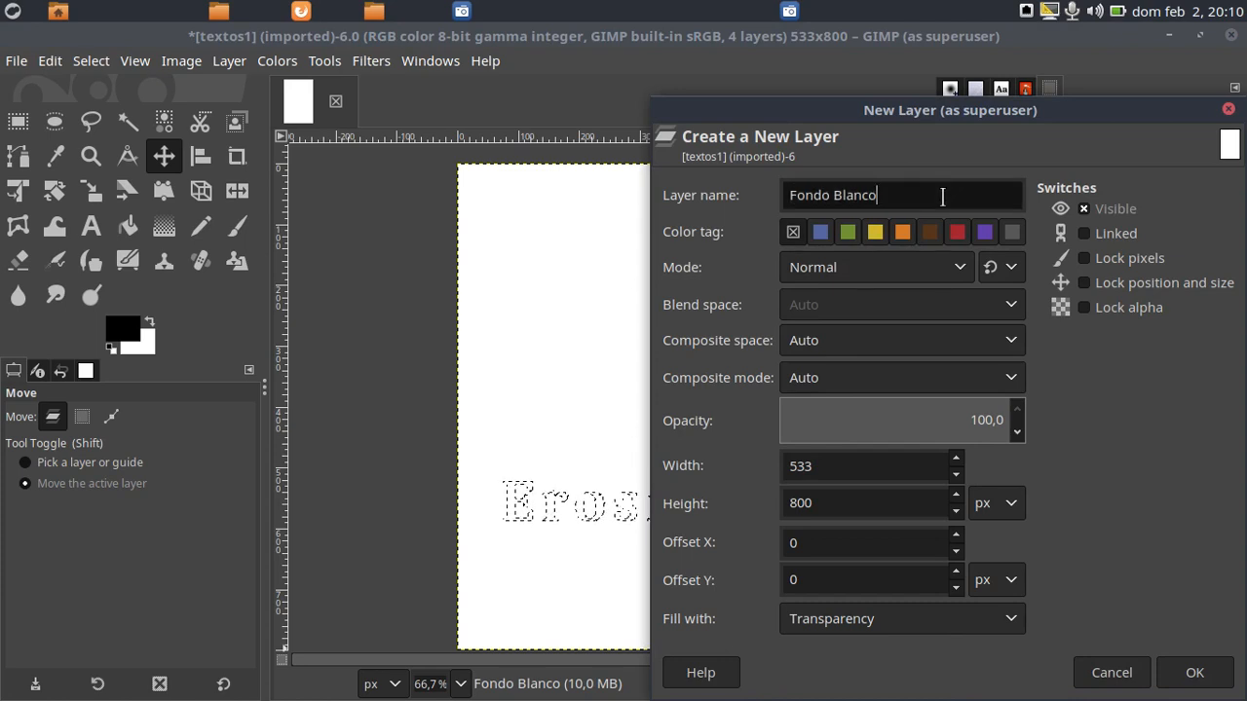
{"action": "key", "text": "ctrl+shift+Left"}
{"action": "key", "text": "ctrl+shift+Left"}
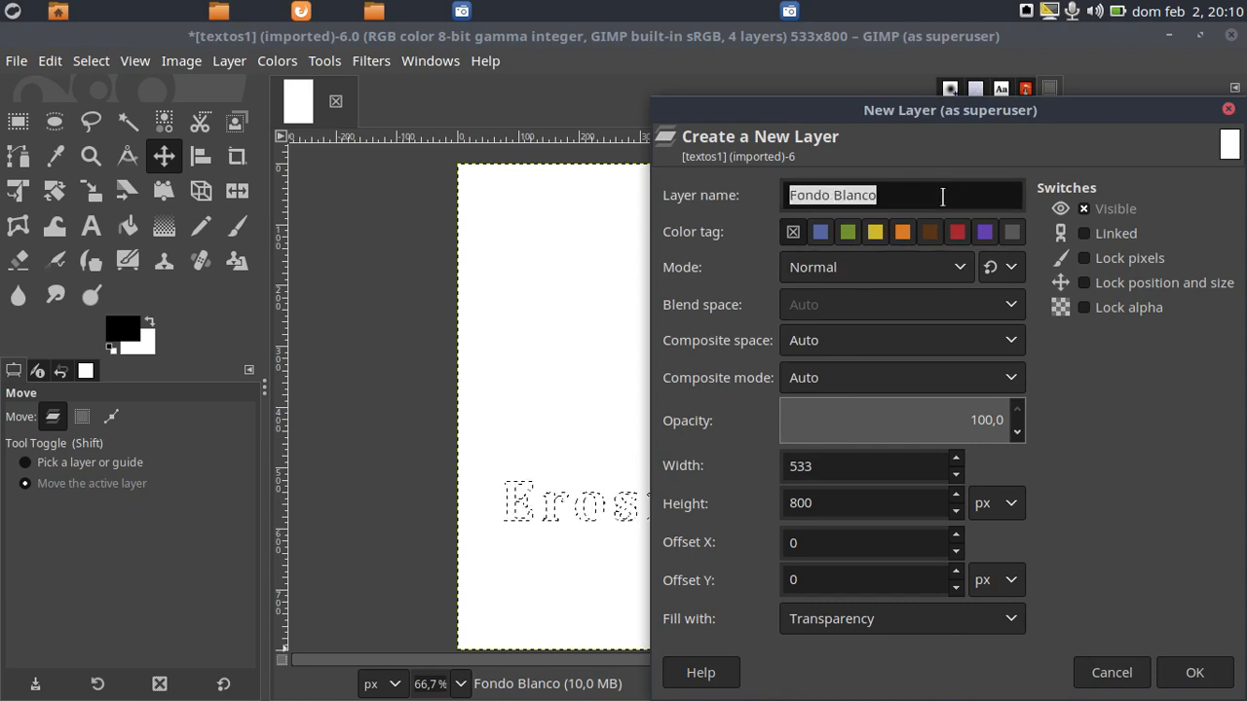
{"action": "type", "text": "Transparente"}
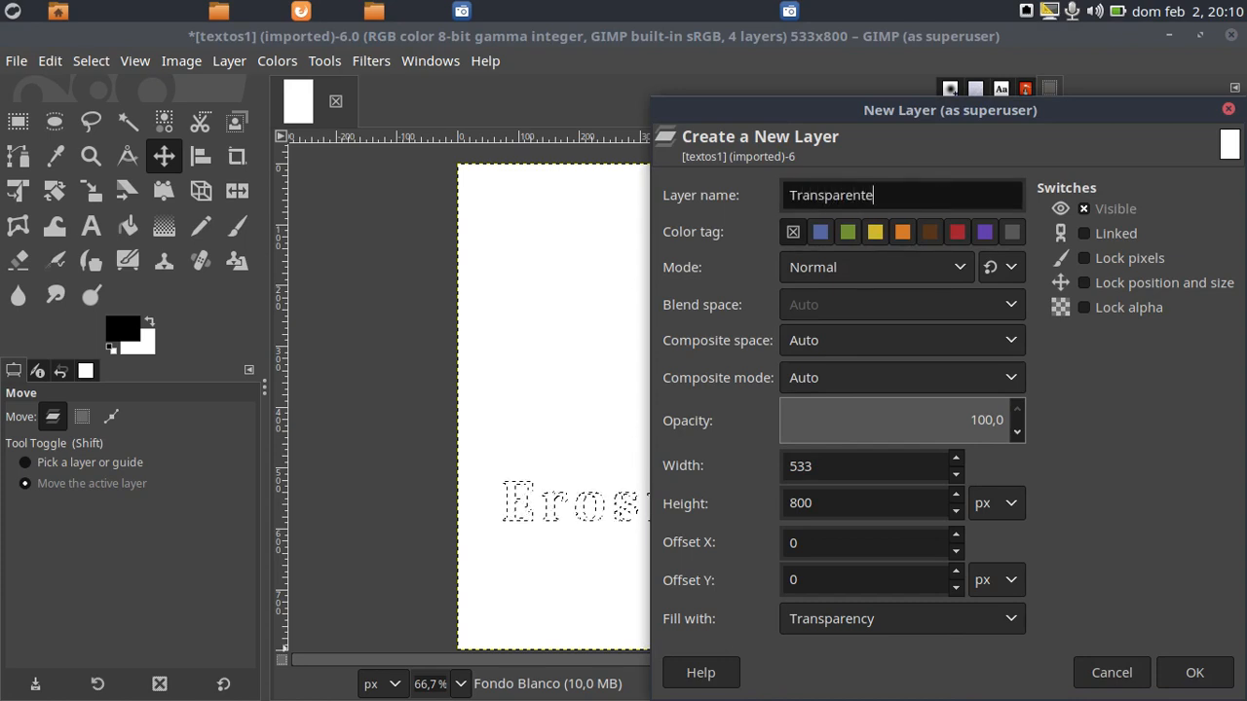
{"action": "left_click", "coordinate": [1195, 672]}
Rename the original textos1.jpg layer as Fondo
{"action": "scroll", "coordinate": [1237, 611], "scroll_direction": "down", "scroll_amount": 3}
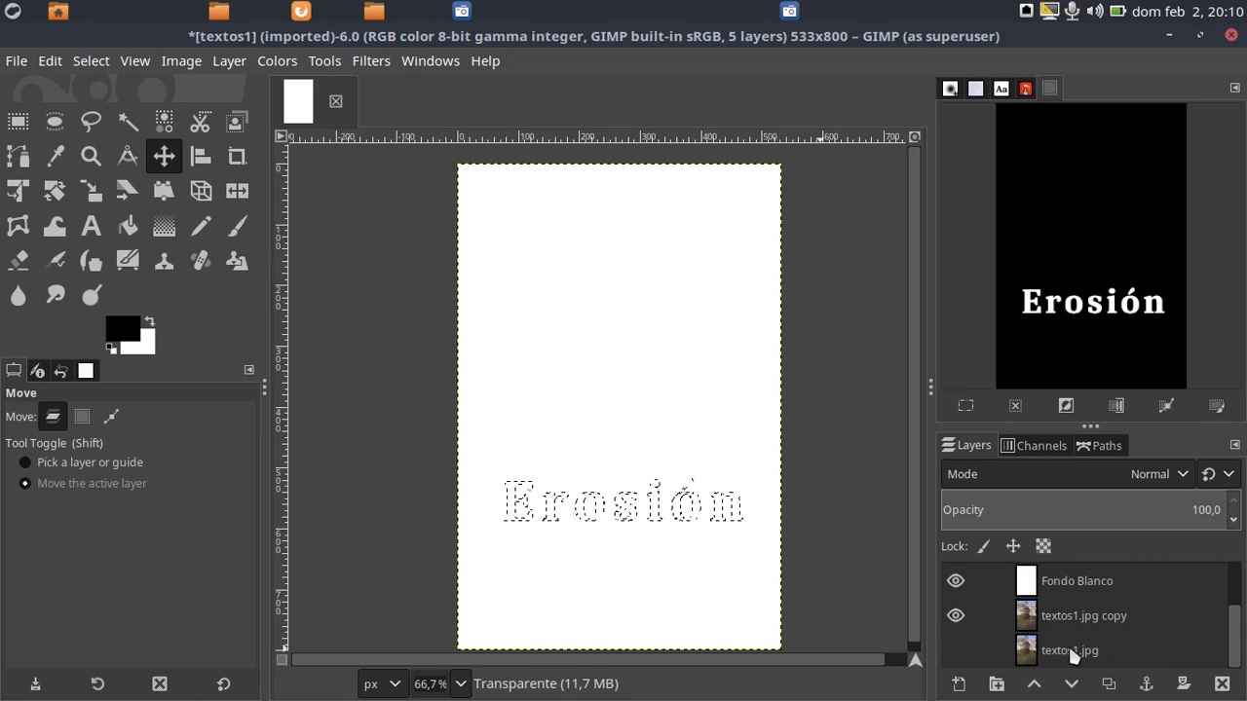
{"action": "left_click", "coordinate": [1069, 650]}
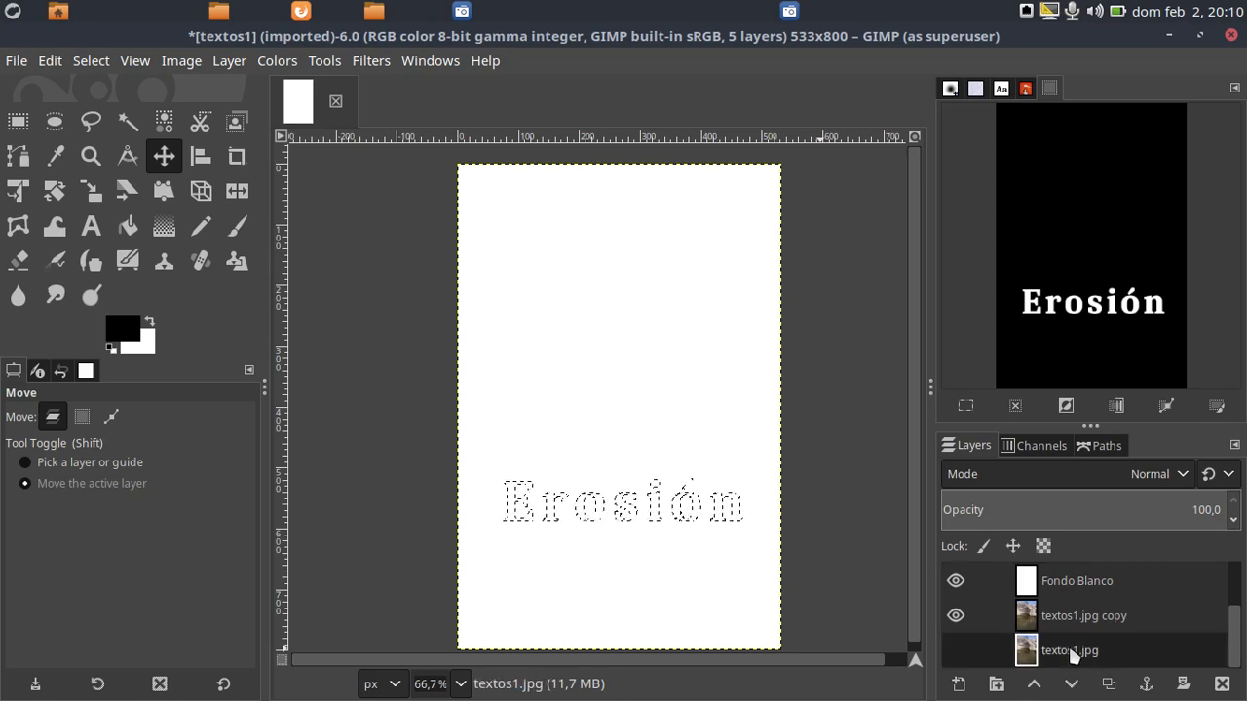
{"action": "double_click", "coordinate": [1069, 650]}
{"action": "type", "text": "Fond"}
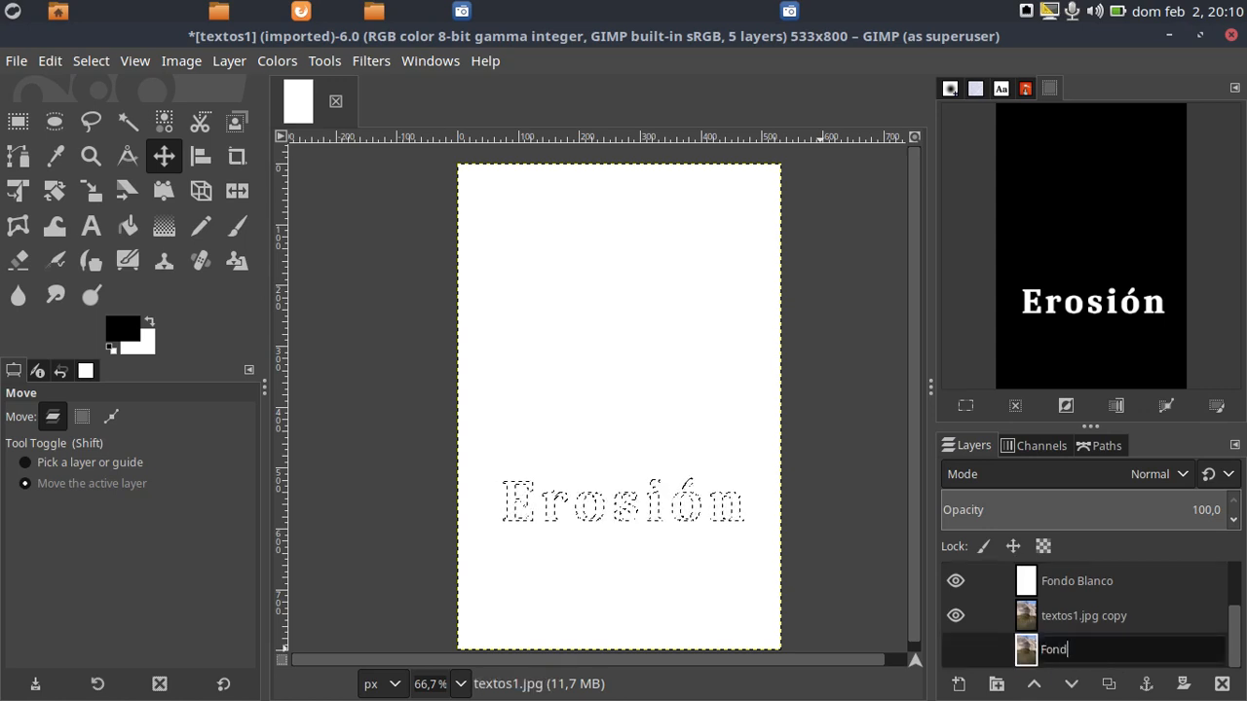
{"action": "type", "text": "o"}
{"action": "key", "text": "Return"}
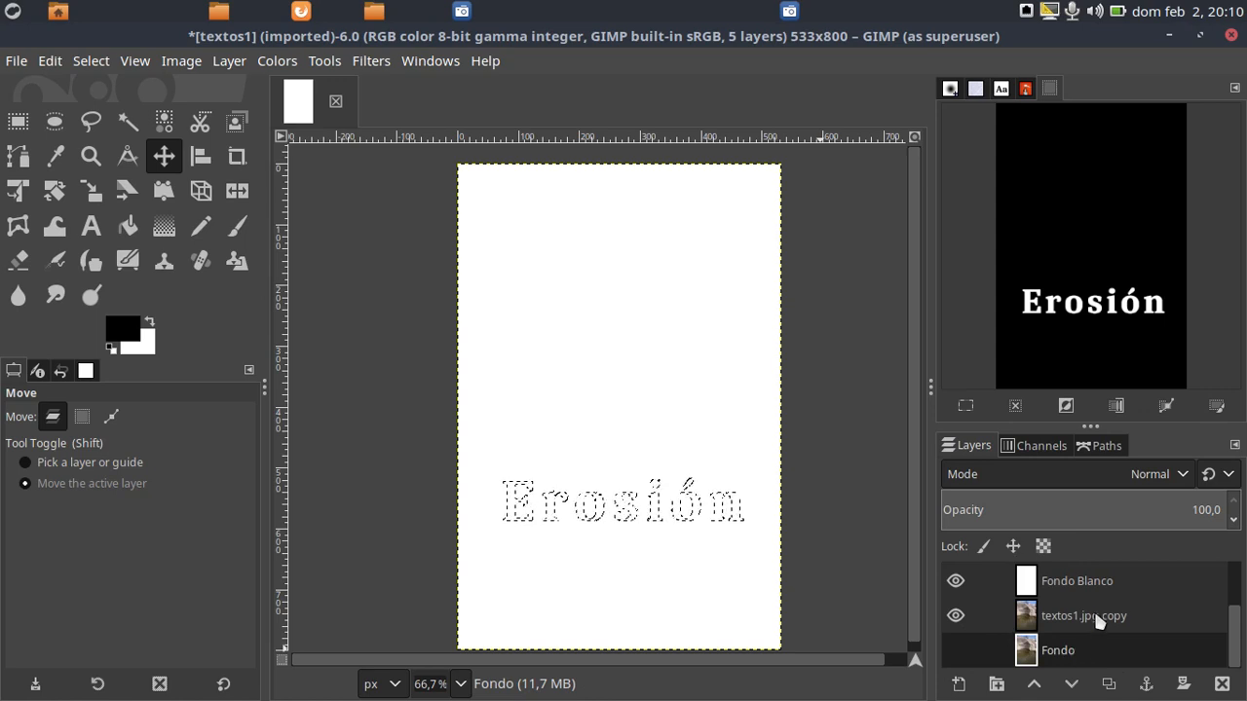
Rename the textos1.jpg copy layer as Copia de Fondo
{"action": "double_click", "coordinate": [1083, 616]}
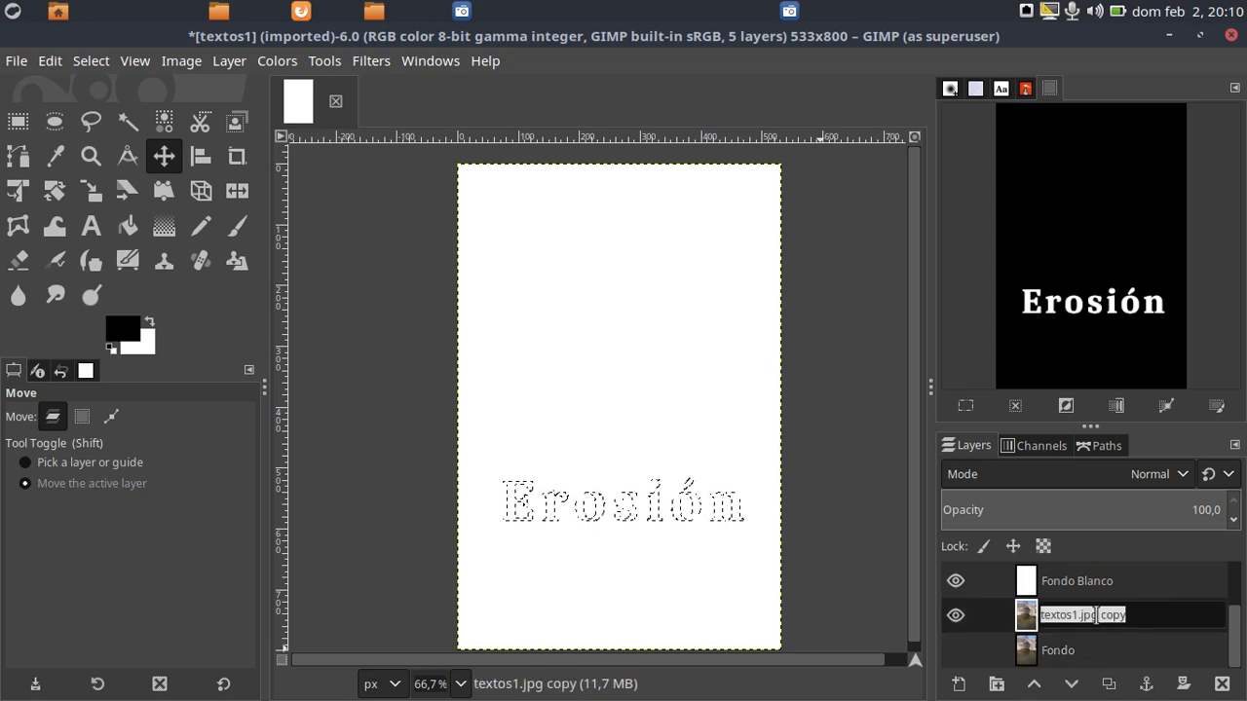
{"action": "type", "text": "Copia de"}
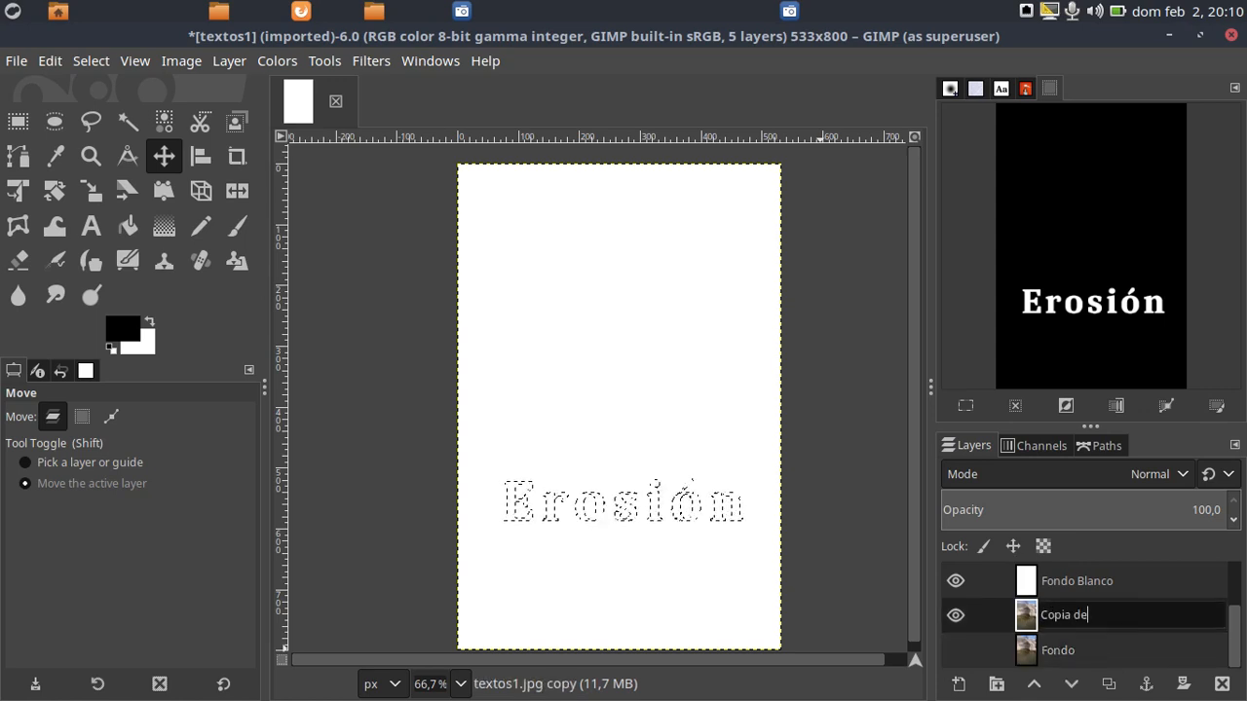
{"action": "type", "text": " Fondo"}
{"action": "key", "text": "Return"}
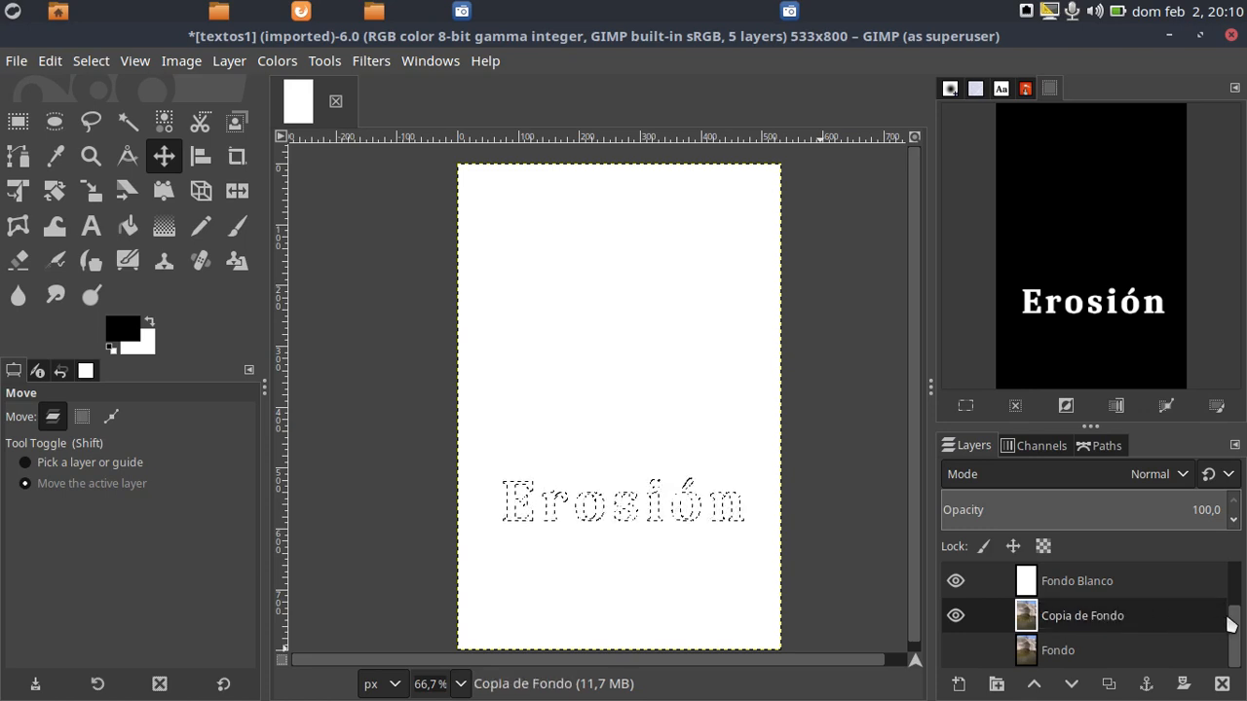
Raise the Copia de Fondo layer above Fondo Blanco and Transparente, directly below Erosión, and enlarge the layer list to show all five layers
{"action": "left_click_drag", "start_coordinate": [1234, 624], "coordinate": [1242, 589]}
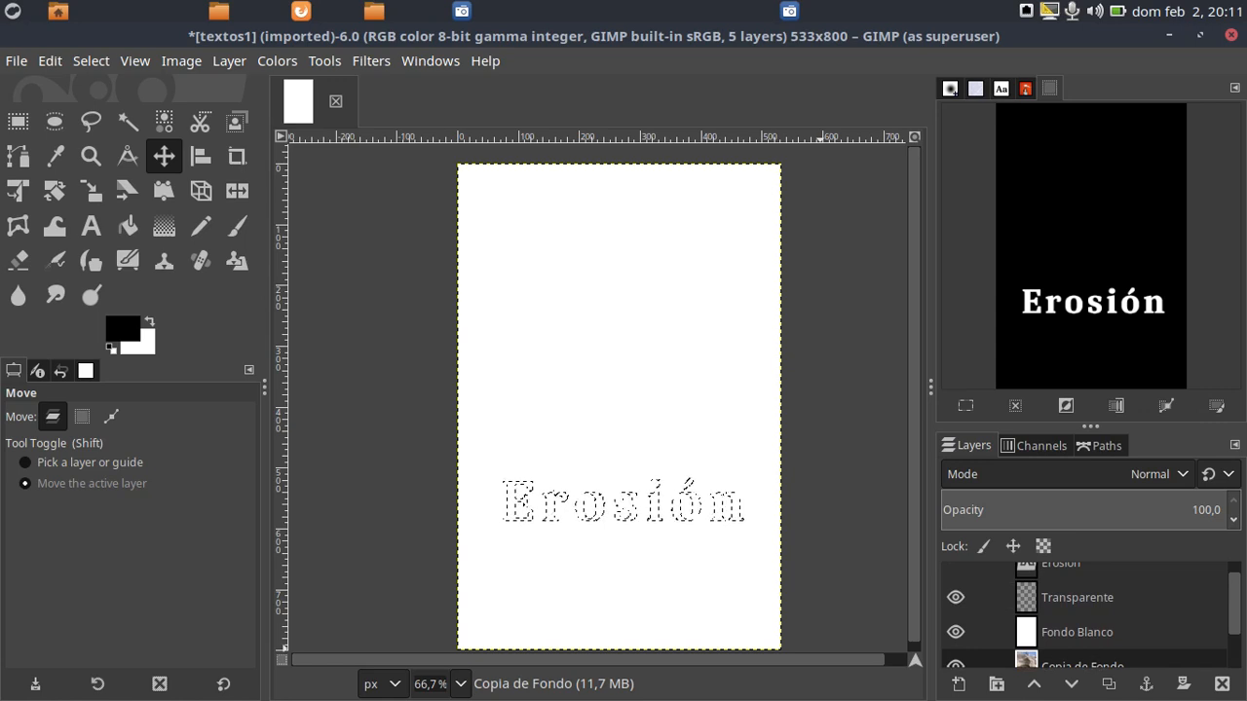
{"action": "scroll", "coordinate": [1054, 604], "scroll_direction": "up", "scroll_amount": 1}
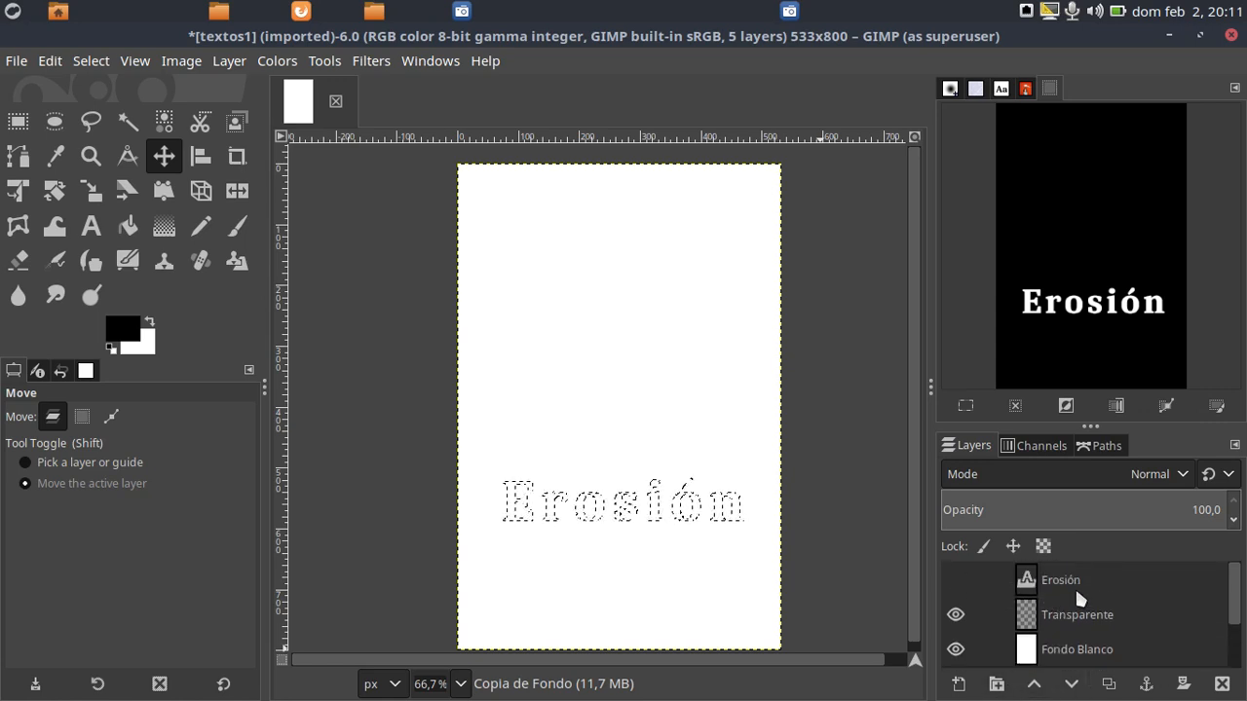
{"action": "scroll", "coordinate": [1076, 594], "scroll_direction": "down", "scroll_amount": 2}
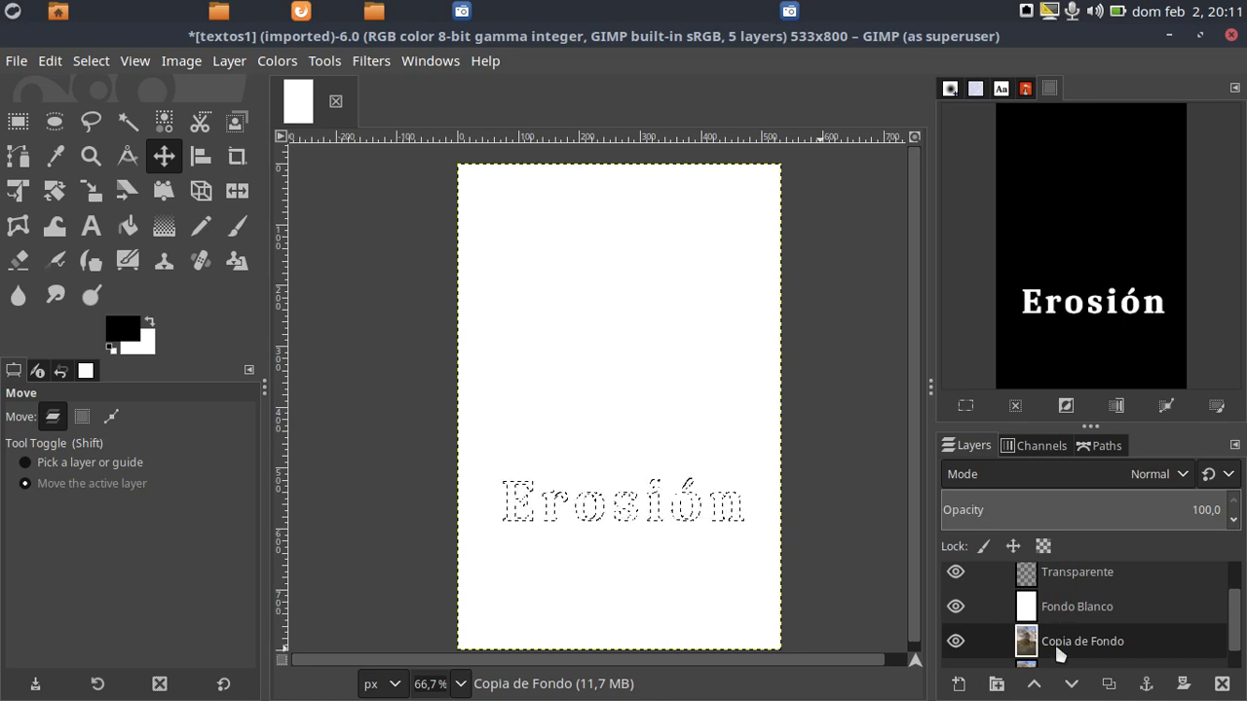
{"action": "left_click", "coordinate": [1034, 684]}
{"action": "left_click", "coordinate": [1034, 684]}
{"action": "scroll", "coordinate": [1077, 613], "scroll_direction": "up", "scroll_amount": 1}
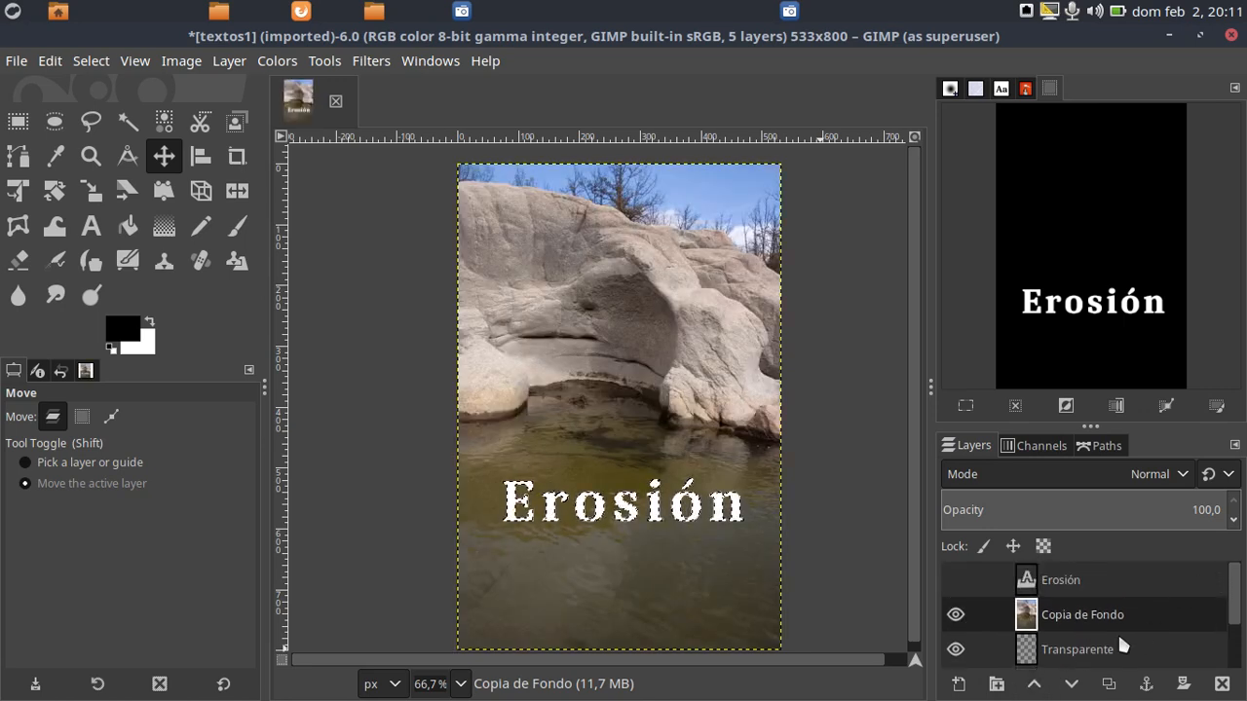
{"action": "scroll", "coordinate": [1105, 617], "scroll_direction": "down", "scroll_amount": 3}
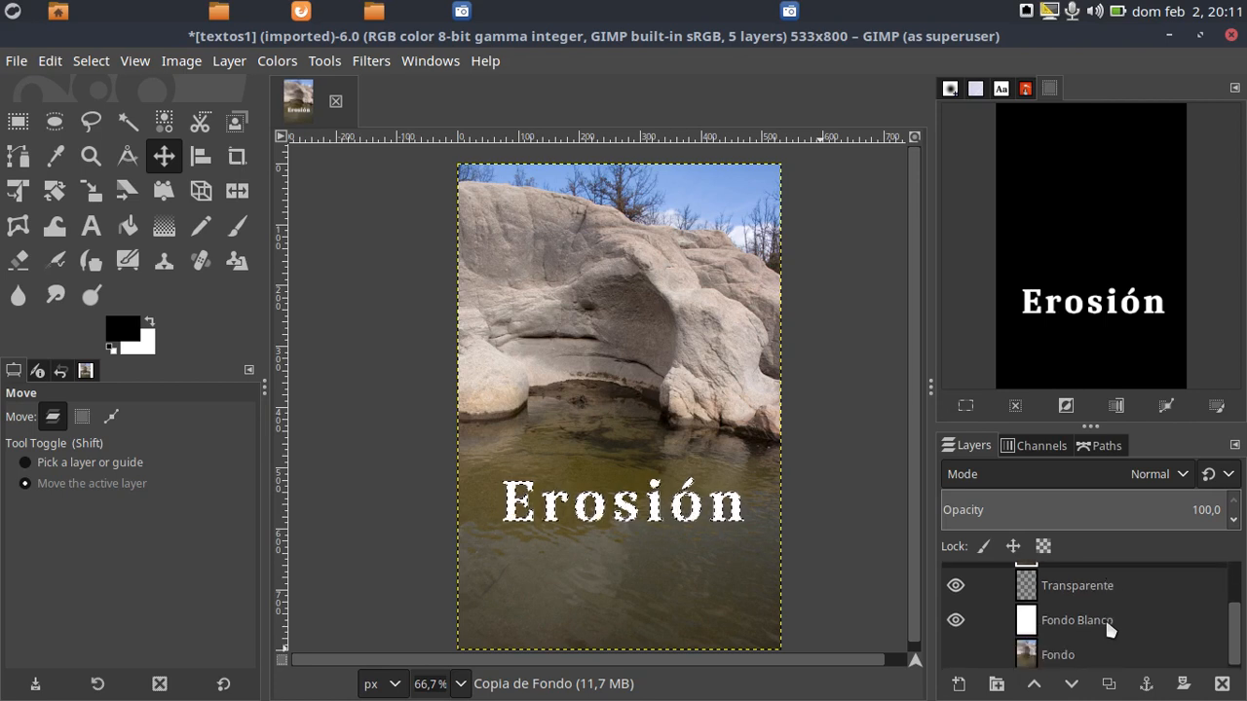
{"action": "scroll", "coordinate": [1105, 618], "scroll_direction": "down", "scroll_amount": 1}
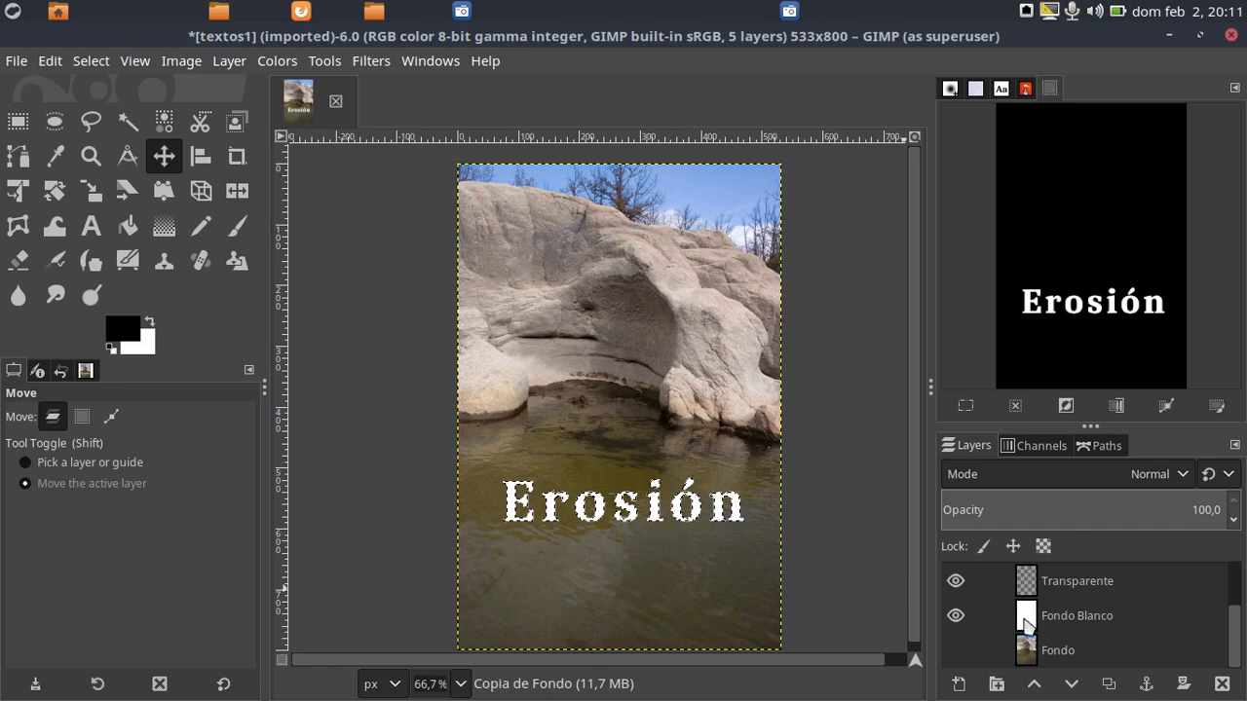
{"action": "left_click_drag", "start_coordinate": [1093, 425], "coordinate": [1093, 361]}
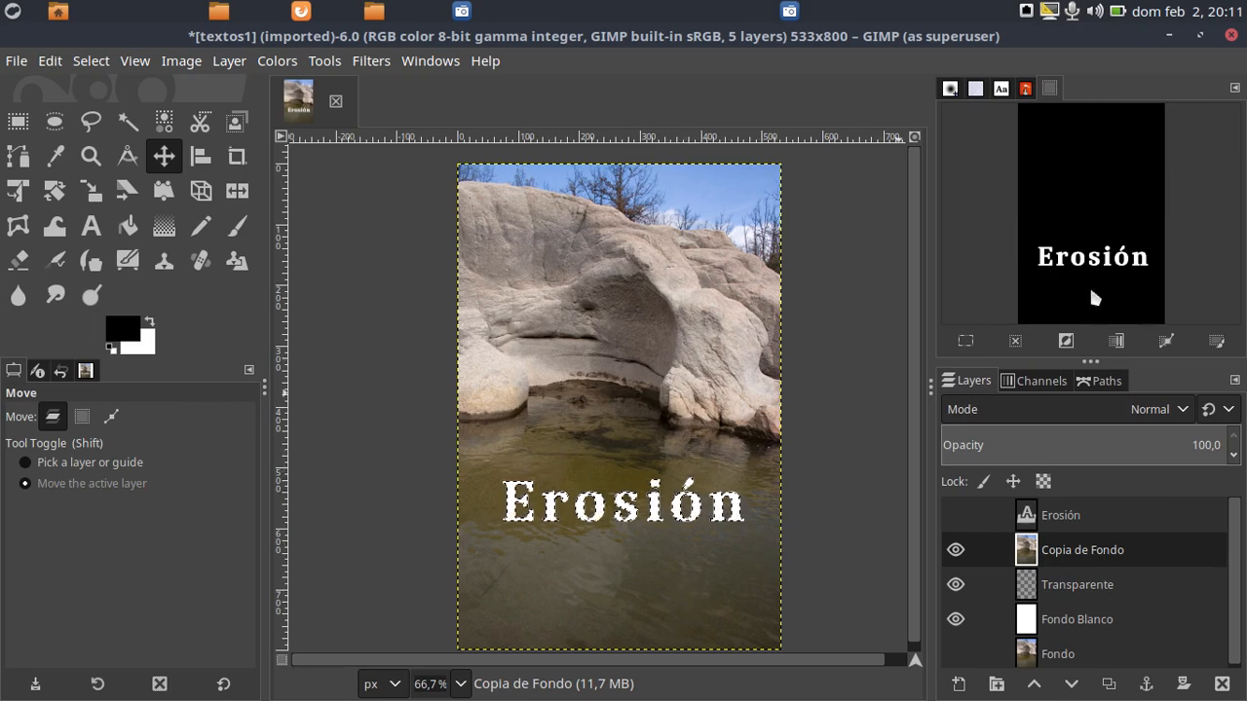
Read step 7 of GIMP 3. Textos.pdf on inverting the selection and filling Transparente with black, and move the document off screen
{"action": "left_click_drag", "start_coordinate": [1246, 80], "coordinate": [617, 80]}
{"action": "scroll", "coordinate": [559, 428], "scroll_direction": "down", "scroll_amount": 3}
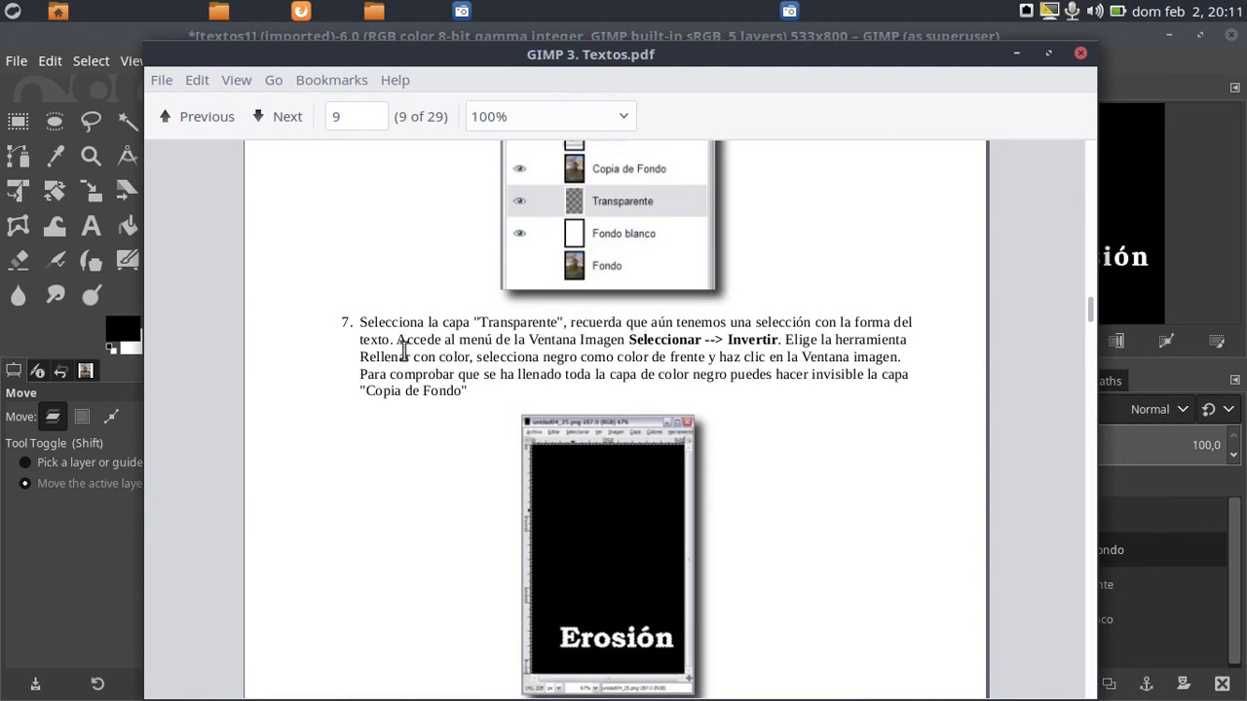
{"action": "left_click_drag", "start_coordinate": [460, 50], "coordinate": [1246, 47]}
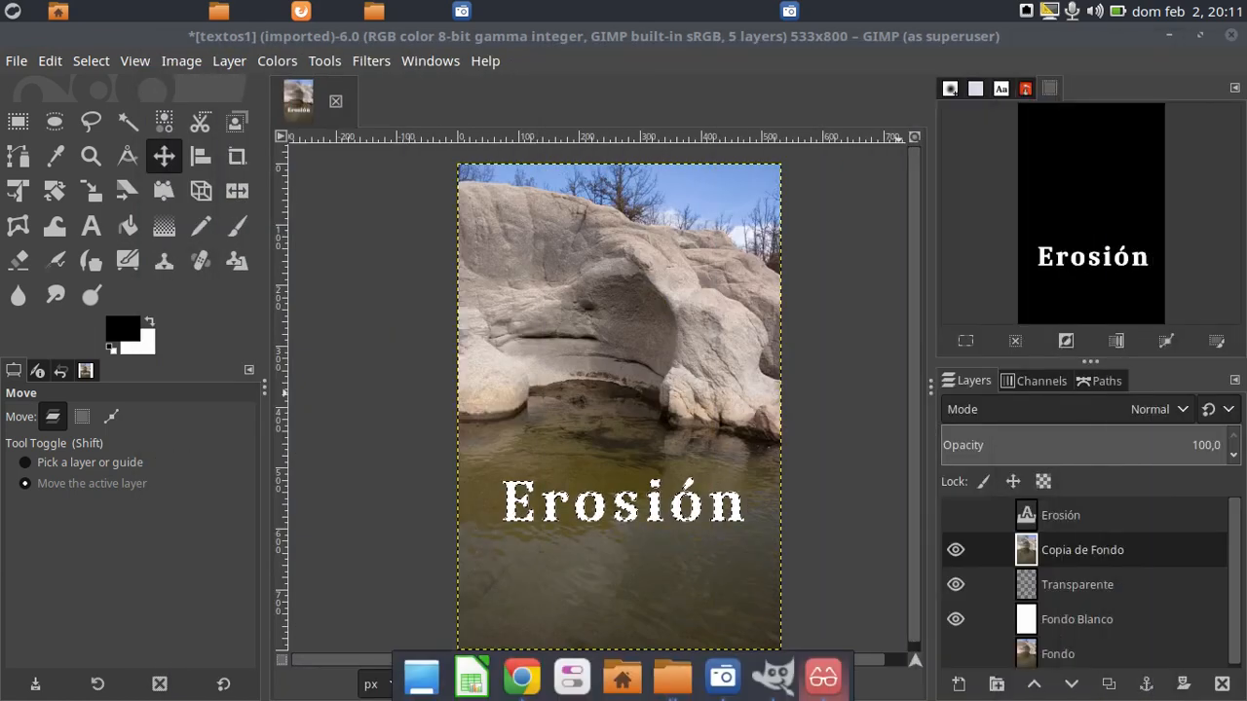
Make Transparente the active layer and hide the Copia de Fondo and Fondo Blanco layers
{"action": "left_click", "coordinate": [1064, 585]}
{"action": "left_click", "coordinate": [956, 550]}
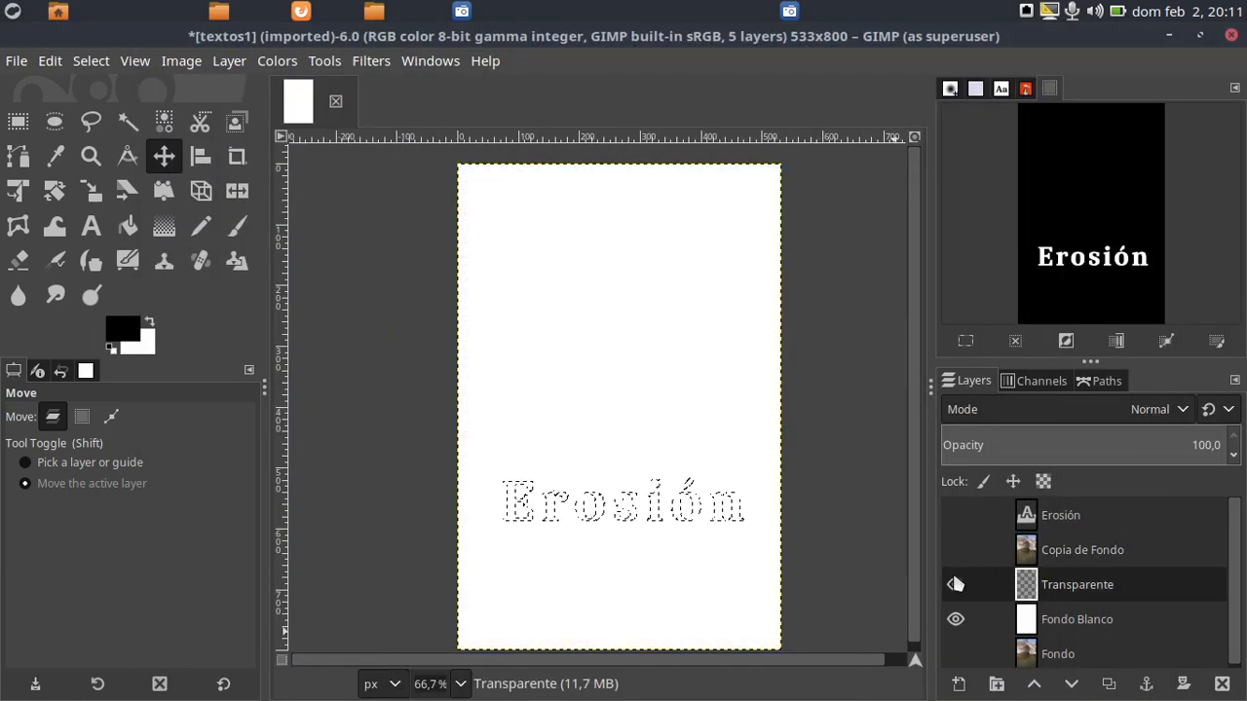
{"action": "left_click", "coordinate": [955, 619]}
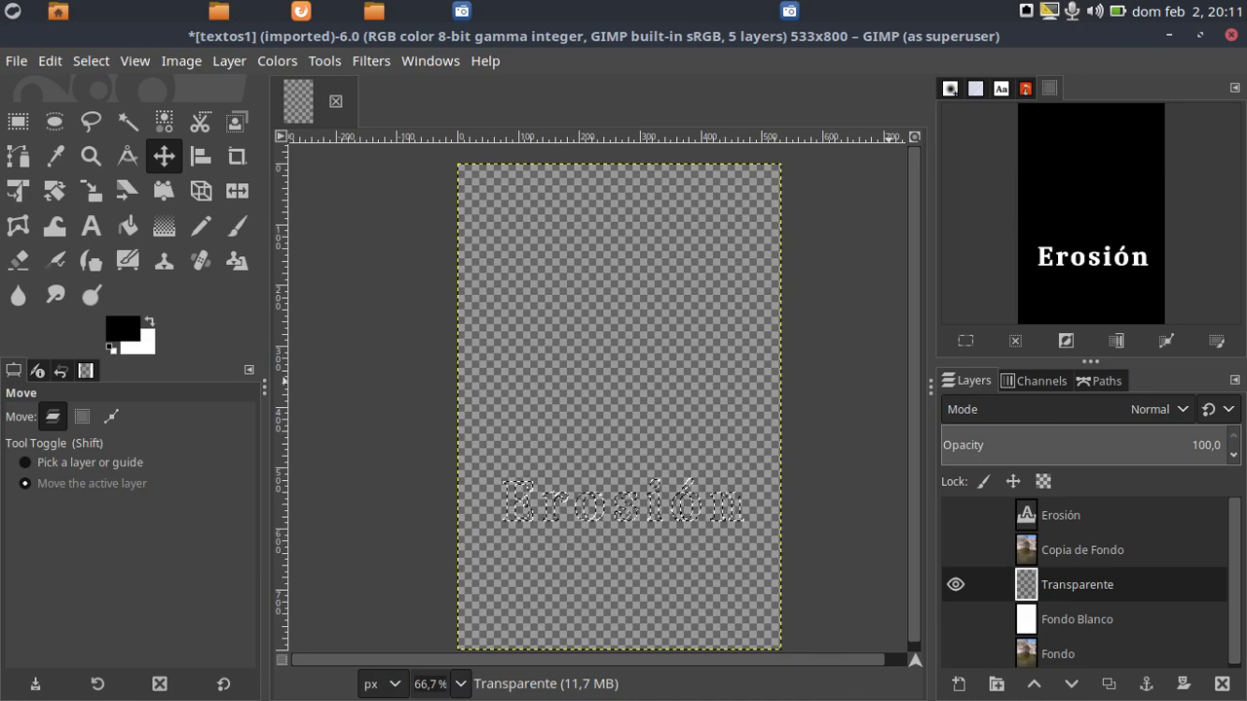
Following step 7 of the guide, invert the Erosión text selection and fill it with black on Transparente using Bucket Fill
{"action": "left_click_drag", "start_coordinate": [1246, 70], "coordinate": [635, 132]}
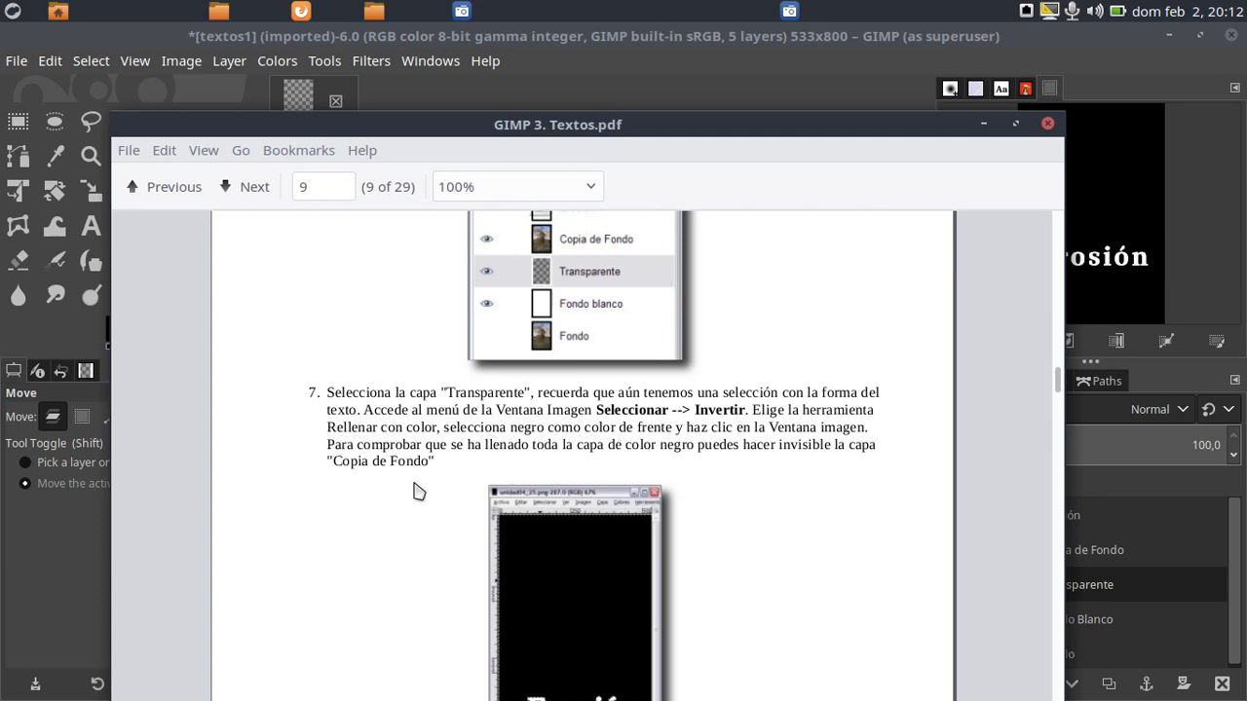
{"action": "left_click_drag", "start_coordinate": [413, 126], "coordinate": [1246, 43]}
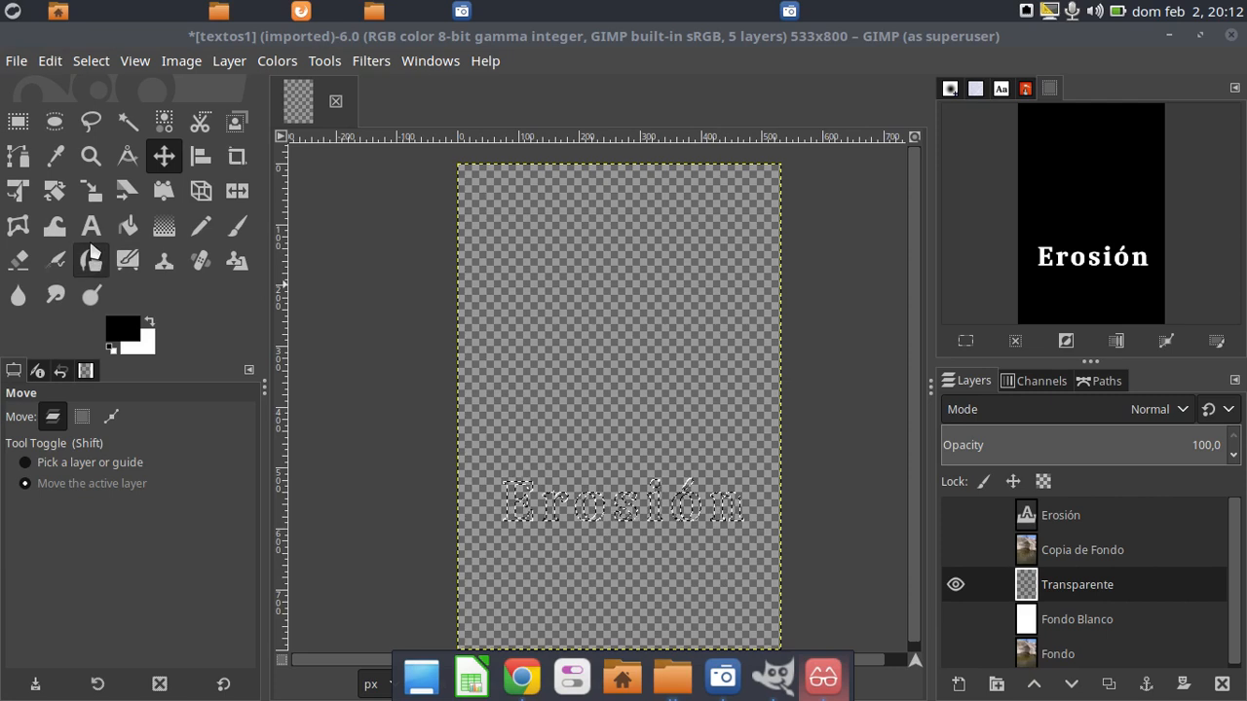
{"action": "left_click", "coordinate": [126, 229]}
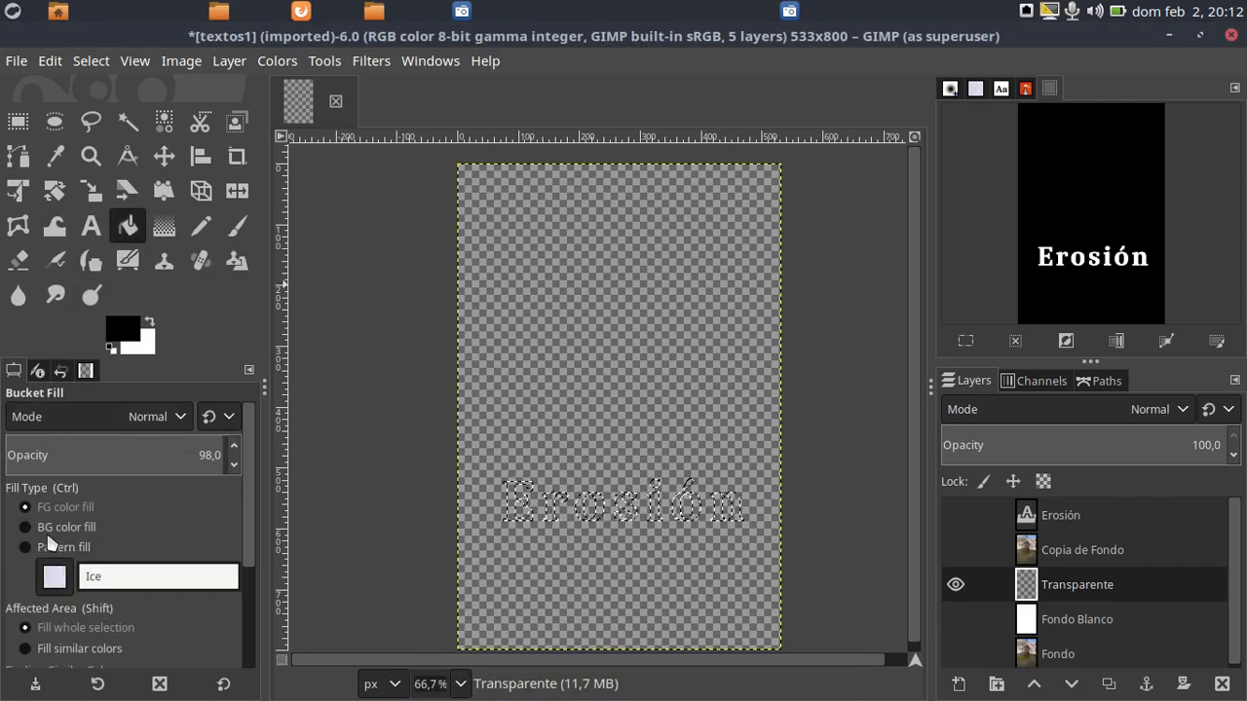
{"action": "left_click", "coordinate": [125, 337]}
{"action": "left_click", "coordinate": [359, 485]}
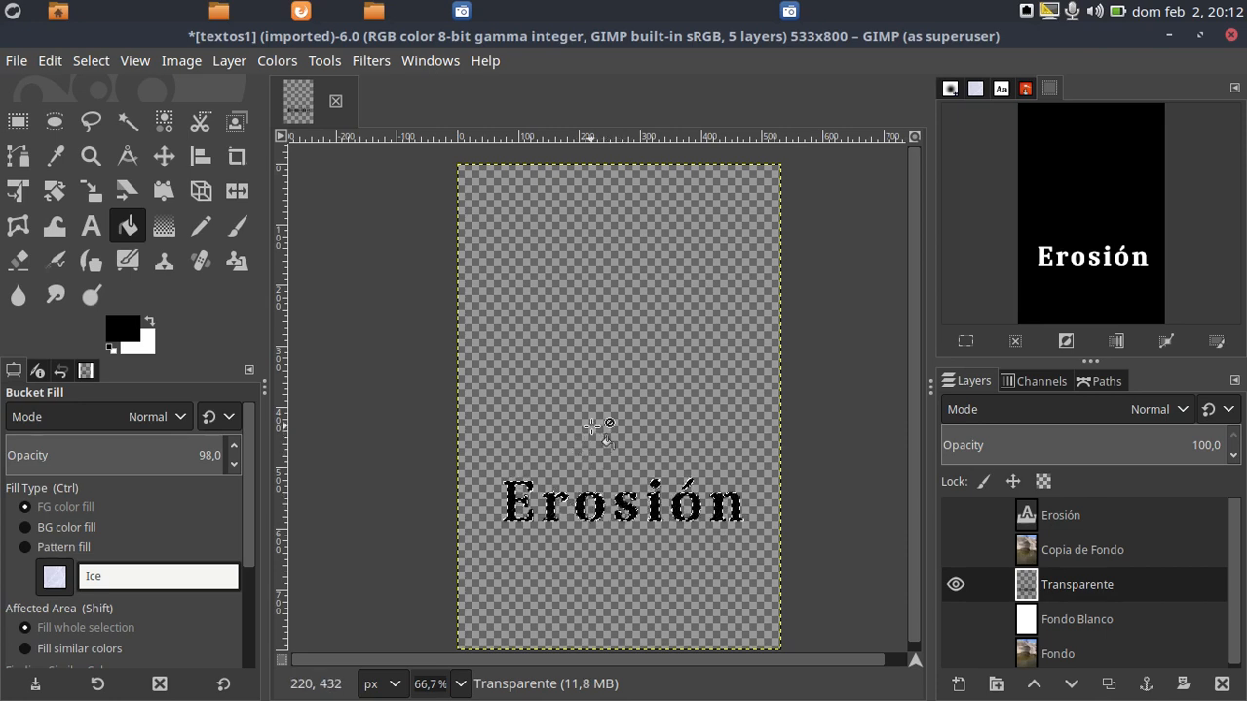
{"action": "key", "text": "ctrl"}
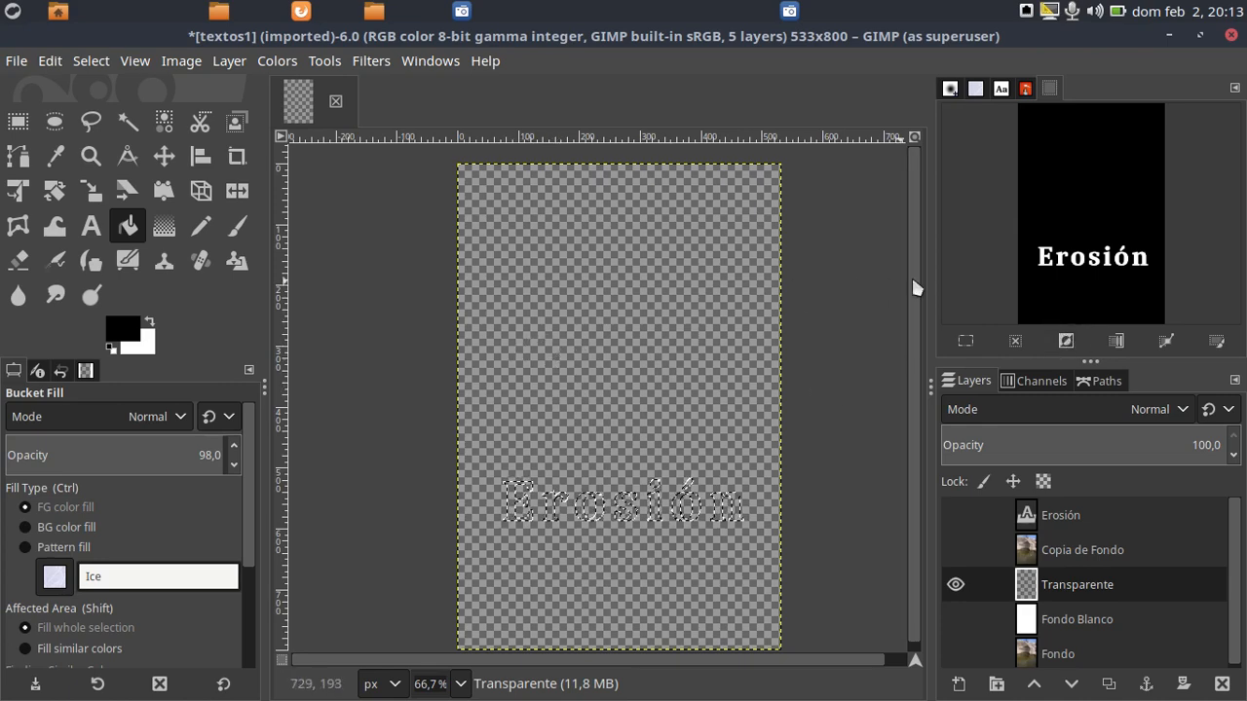
{"action": "left_click", "coordinate": [1065, 341]}
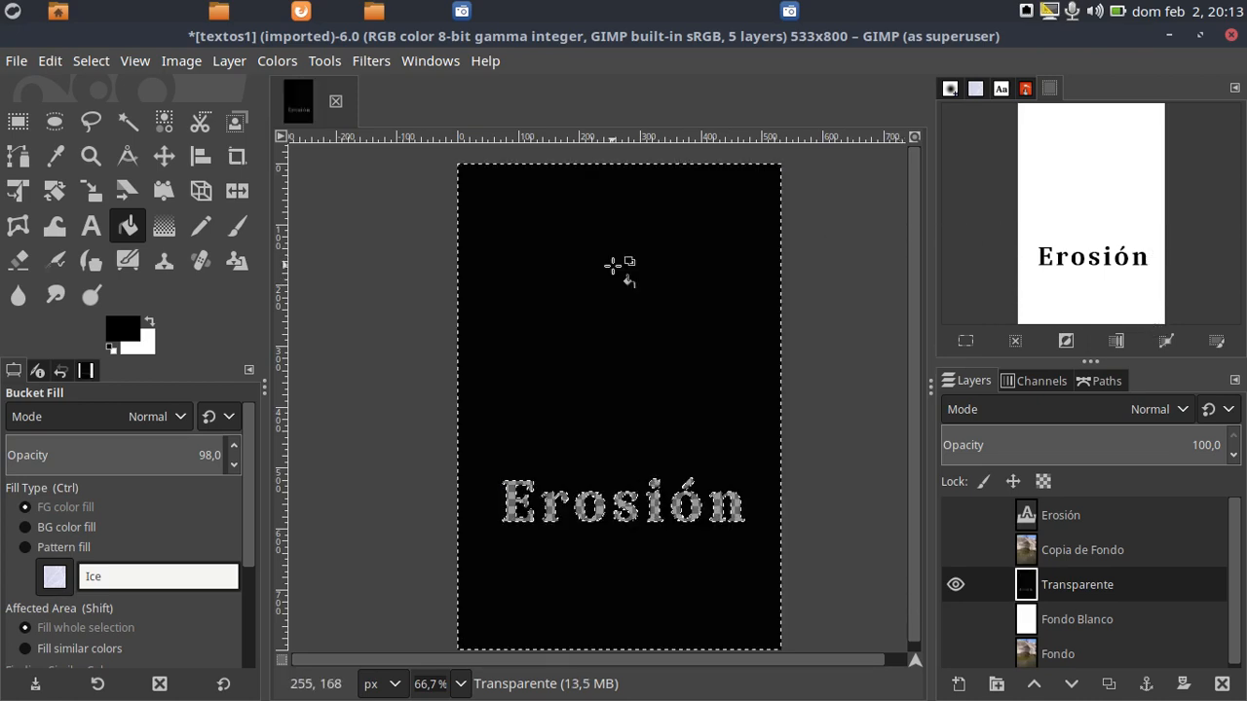
{"action": "left_click", "coordinate": [611, 265]}
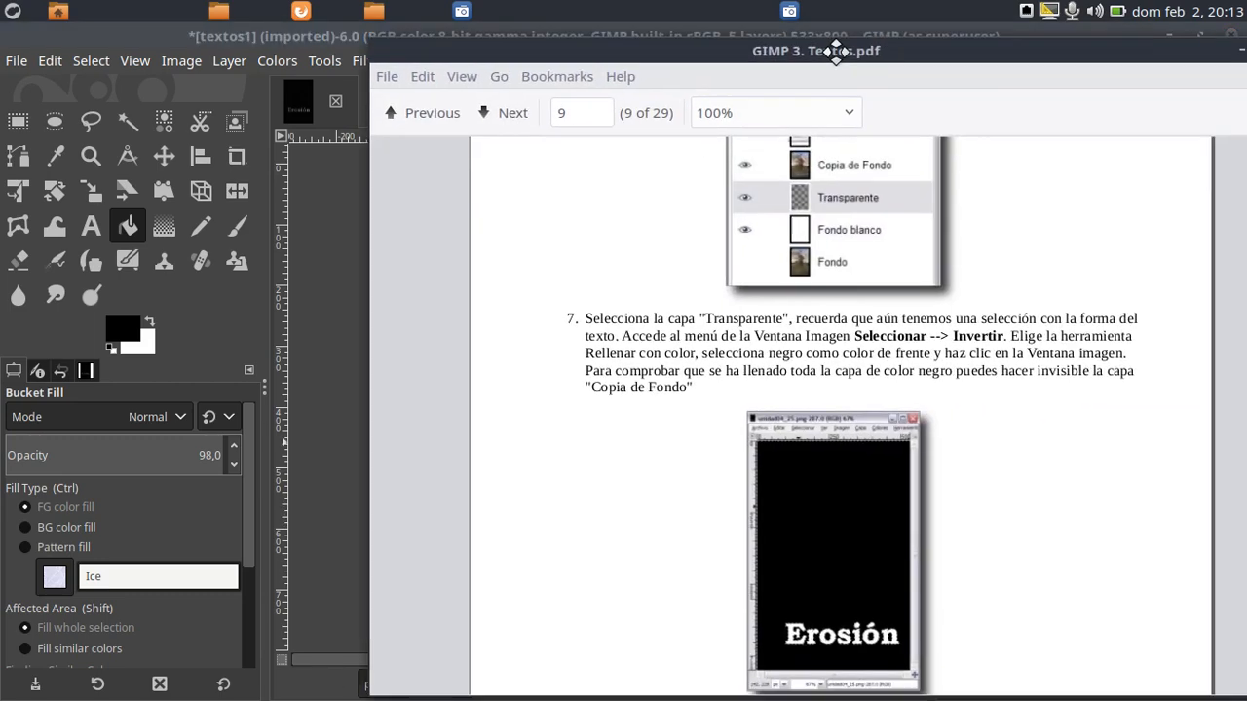
Read step 8 of GIMP 3. Textos.pdf, move the document off screen, and clear the selection in the image
{"action": "left_click_drag", "start_coordinate": [835, 50], "coordinate": [626, 85]}
{"action": "scroll", "coordinate": [617, 387], "scroll_direction": "down", "scroll_amount": 1}
{"action": "scroll", "coordinate": [617, 387], "scroll_direction": "down", "scroll_amount": 6}
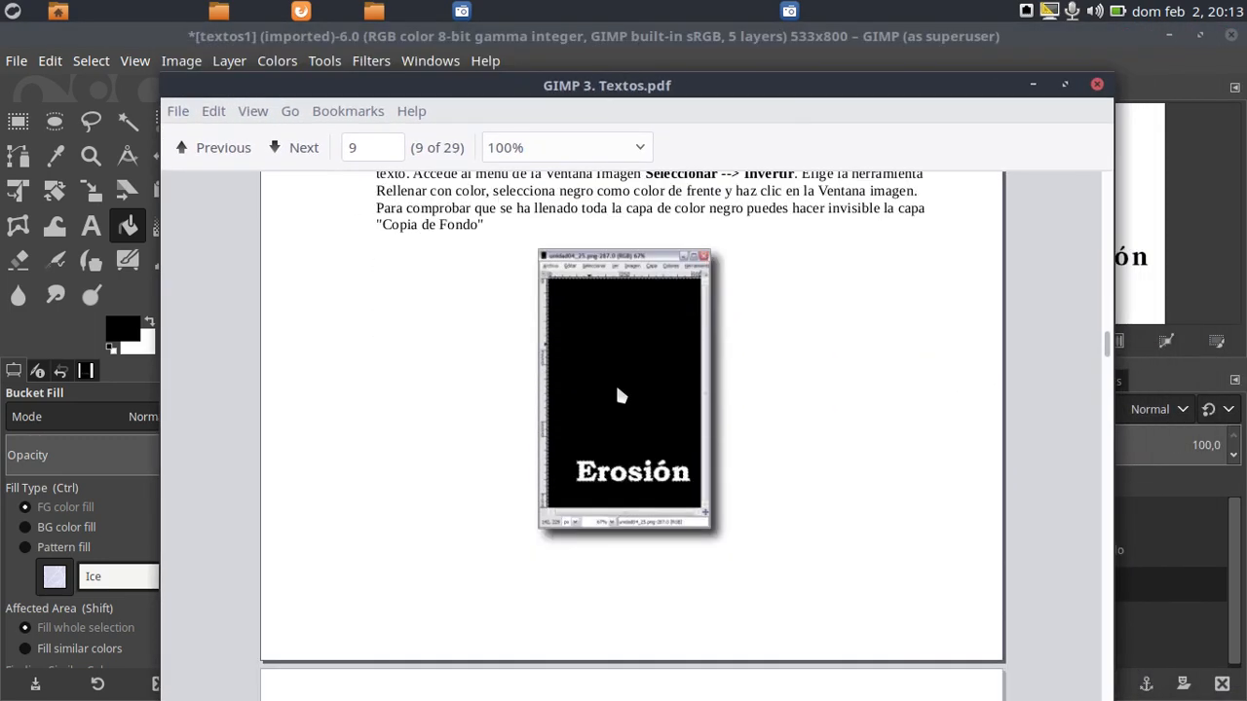
{"action": "scroll", "coordinate": [621, 394], "scroll_direction": "down", "scroll_amount": 5}
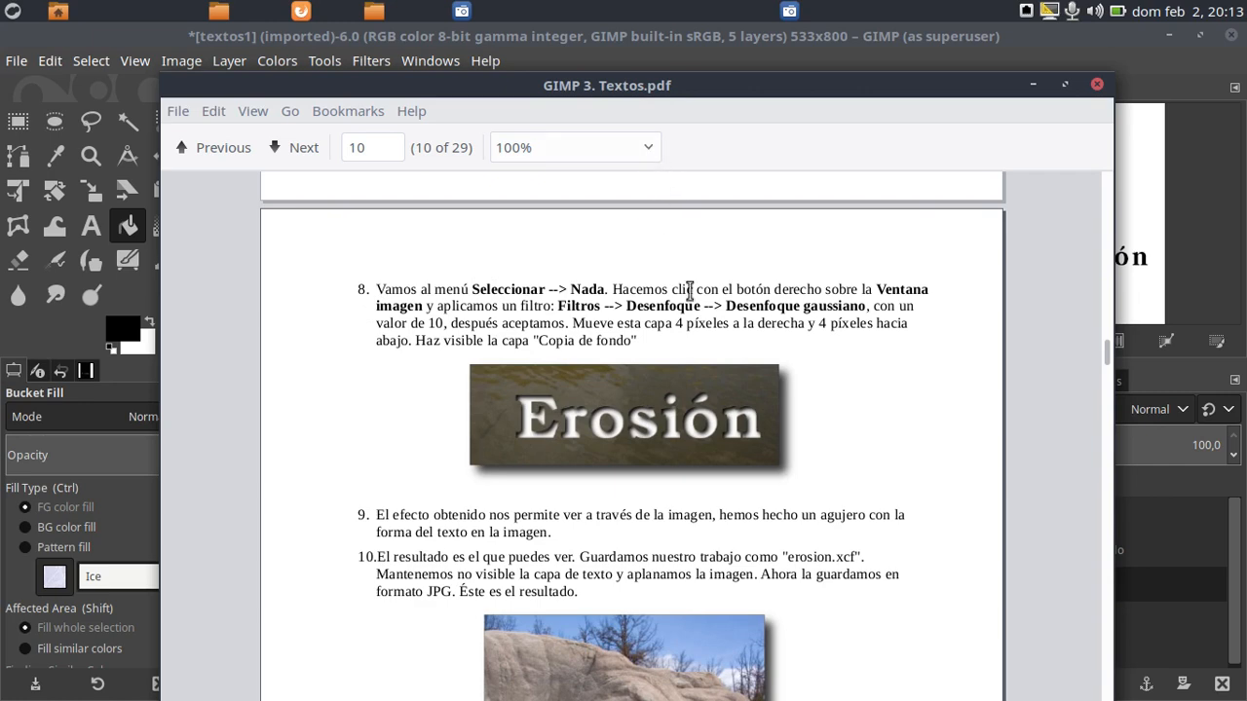
{"action": "left_click_drag", "start_coordinate": [567, 89], "coordinate": [1246, 84]}
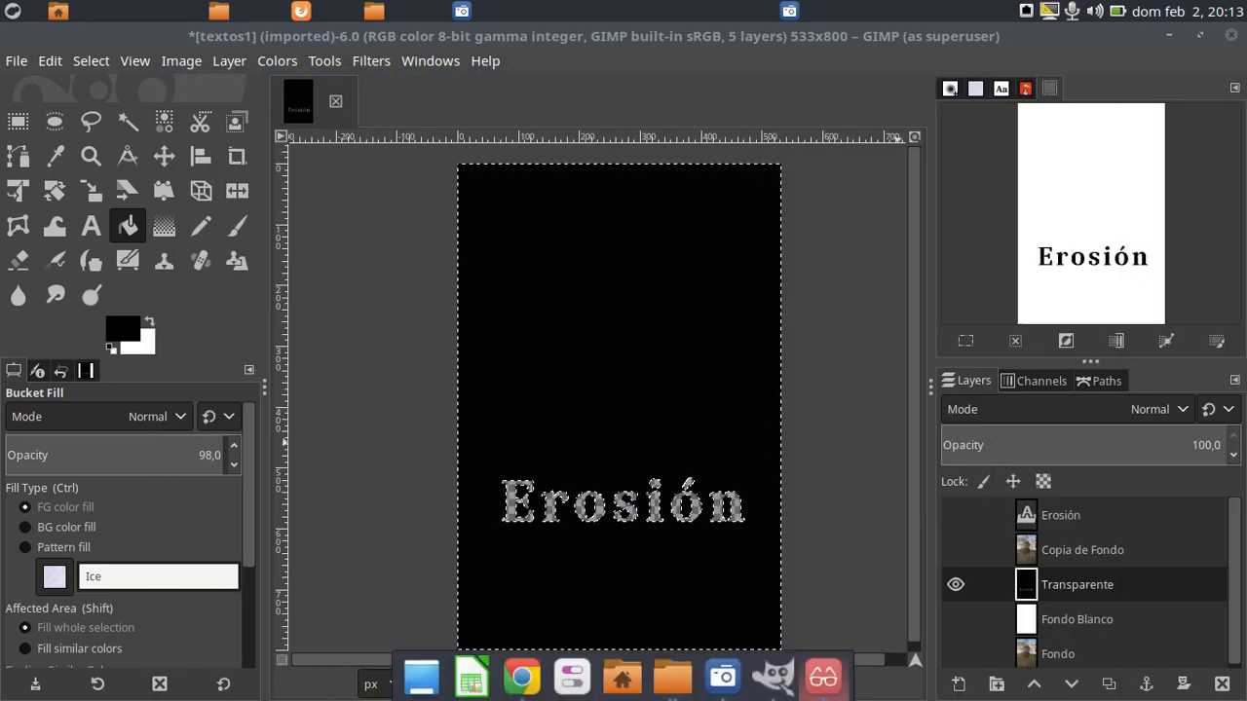
{"action": "left_click", "coordinate": [1019, 345]}
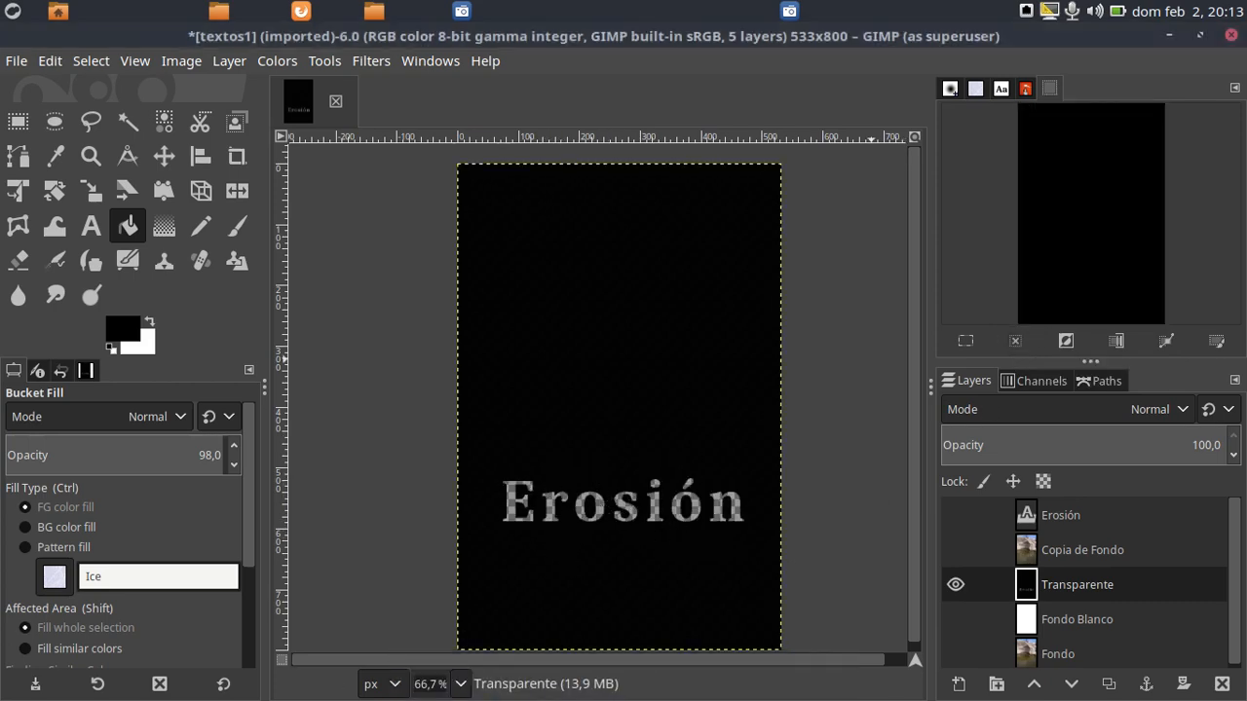
Try a Gaussian Blur on the Transparente layer with Size X and Size Y set to 10
{"action": "left_click_drag", "start_coordinate": [1246, 125], "coordinate": [558, 182]}
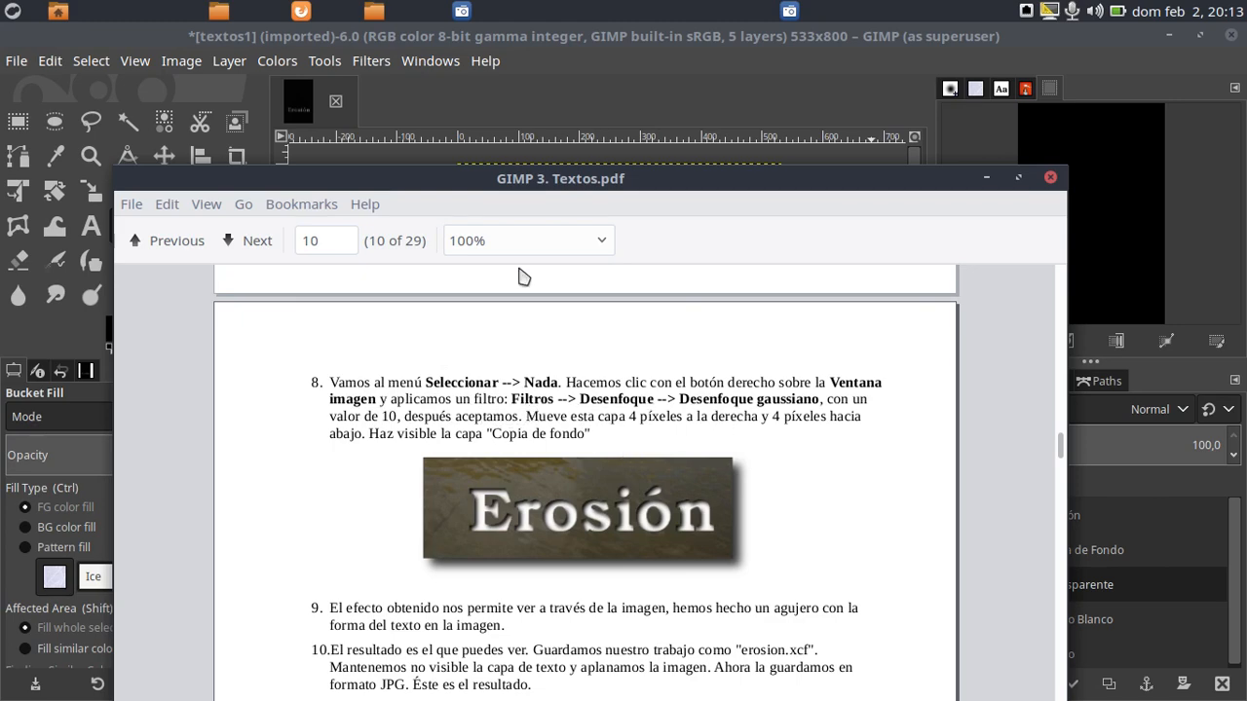
{"action": "left_click_drag", "start_coordinate": [517, 182], "coordinate": [1246, 62]}
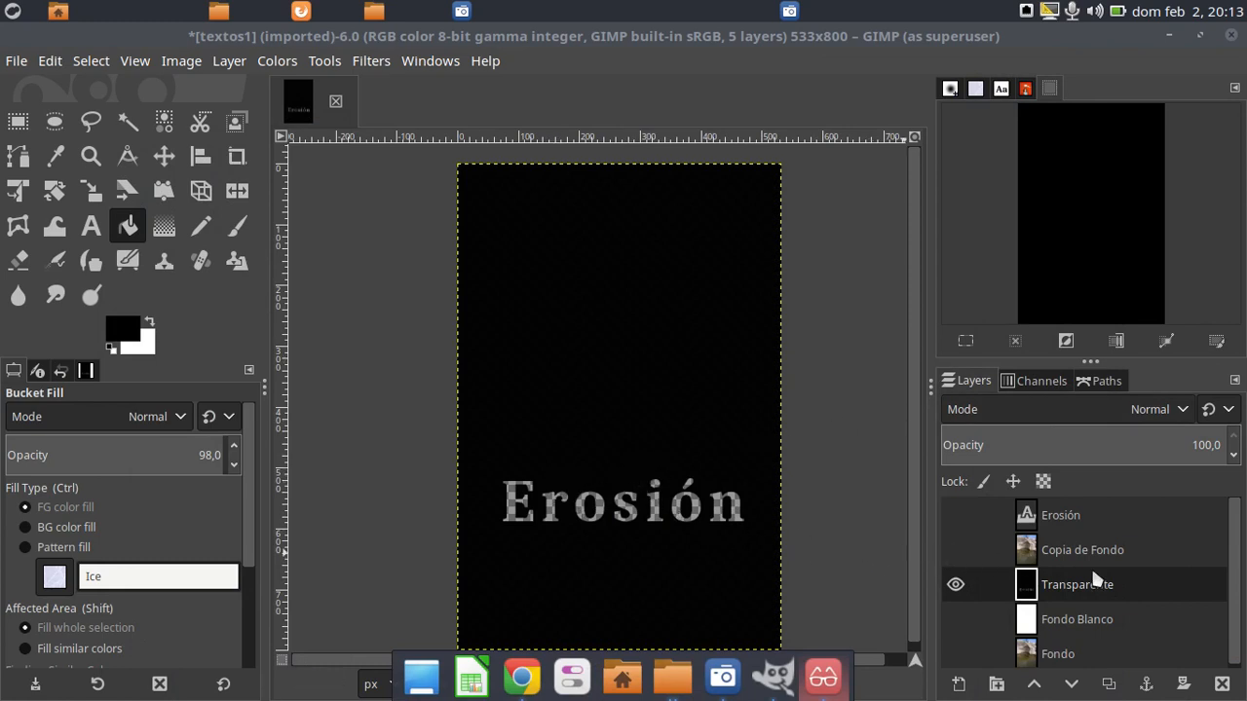
{"action": "left_click", "coordinate": [368, 61]}
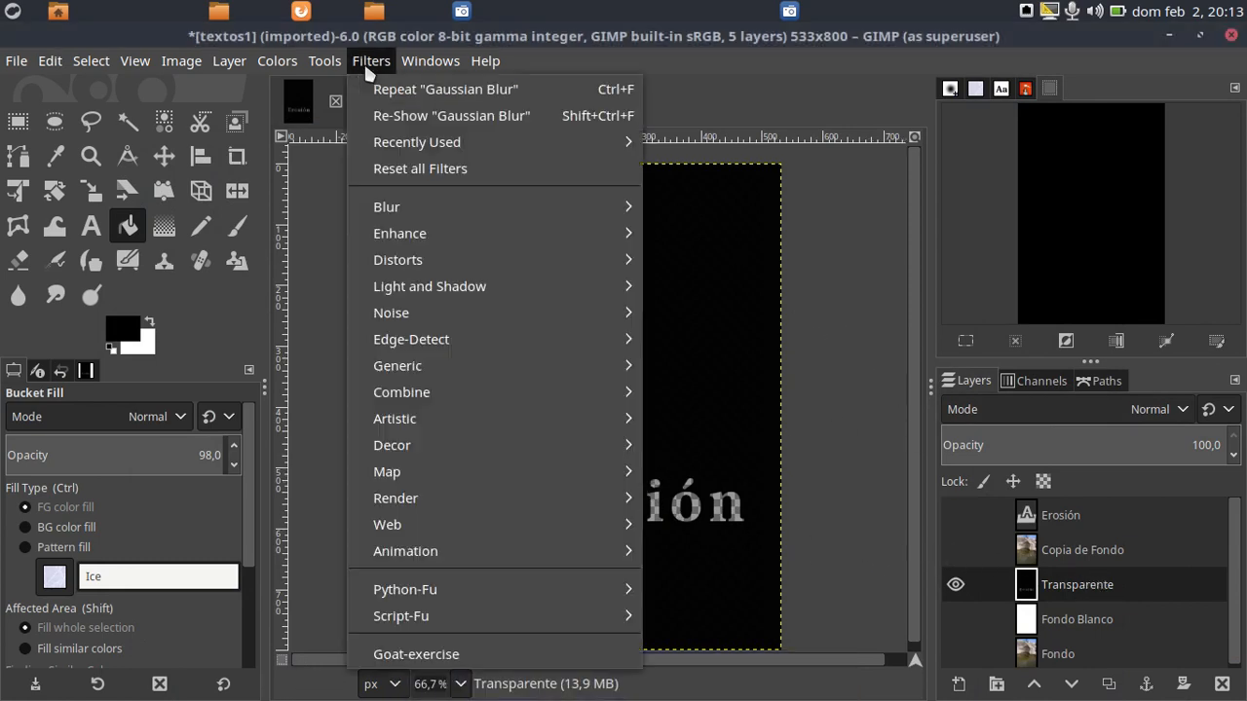
{"action": "mouse_move", "coordinate": [399, 207]}
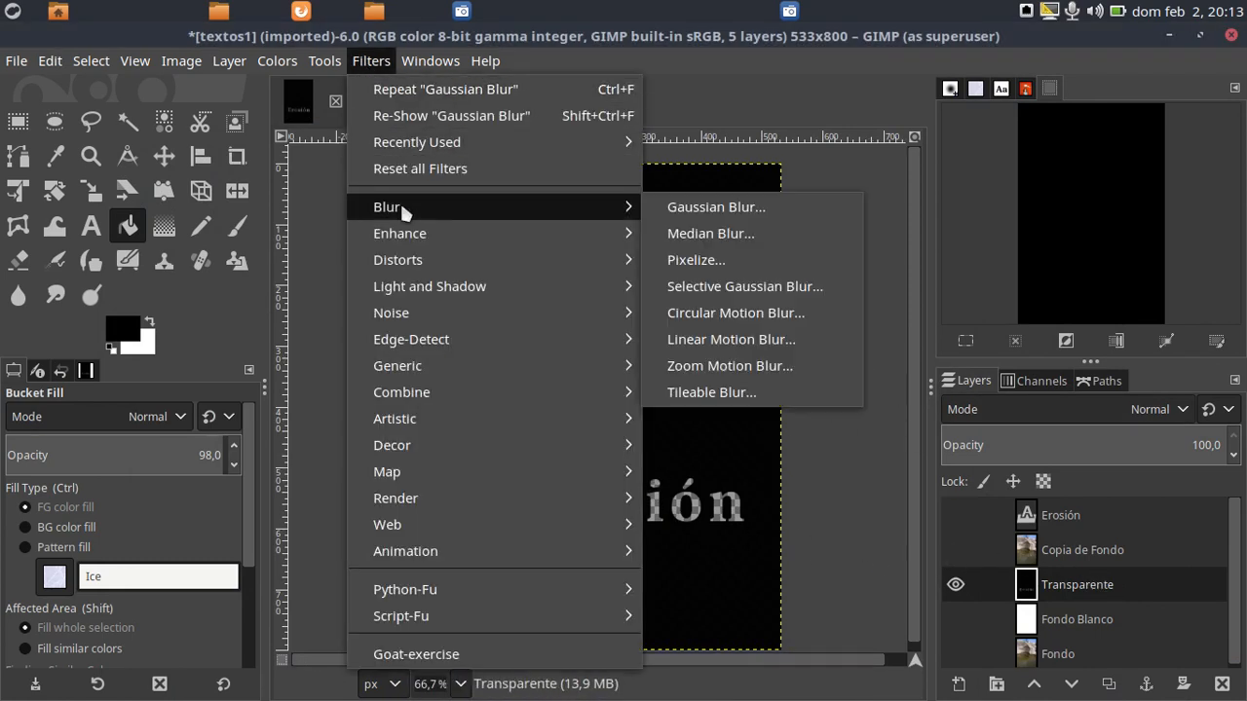
{"action": "left_click", "coordinate": [726, 208]}
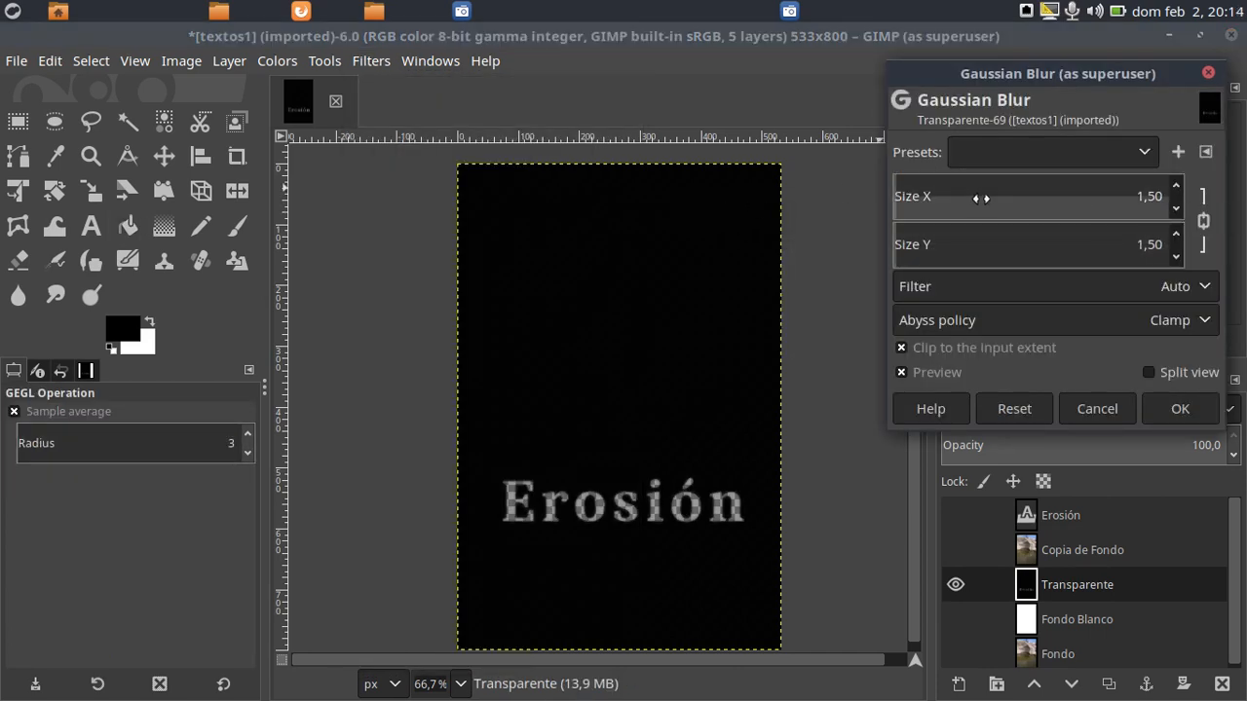
{"action": "left_click", "coordinate": [944, 195]}
{"action": "mouse_move", "coordinate": [935, 191]}
{"action": "left_mouse_down"}
{"action": "mouse_move", "coordinate": [897, 197]}
{"action": "mouse_move", "coordinate": [920, 196]}
{"action": "left_mouse_up"}
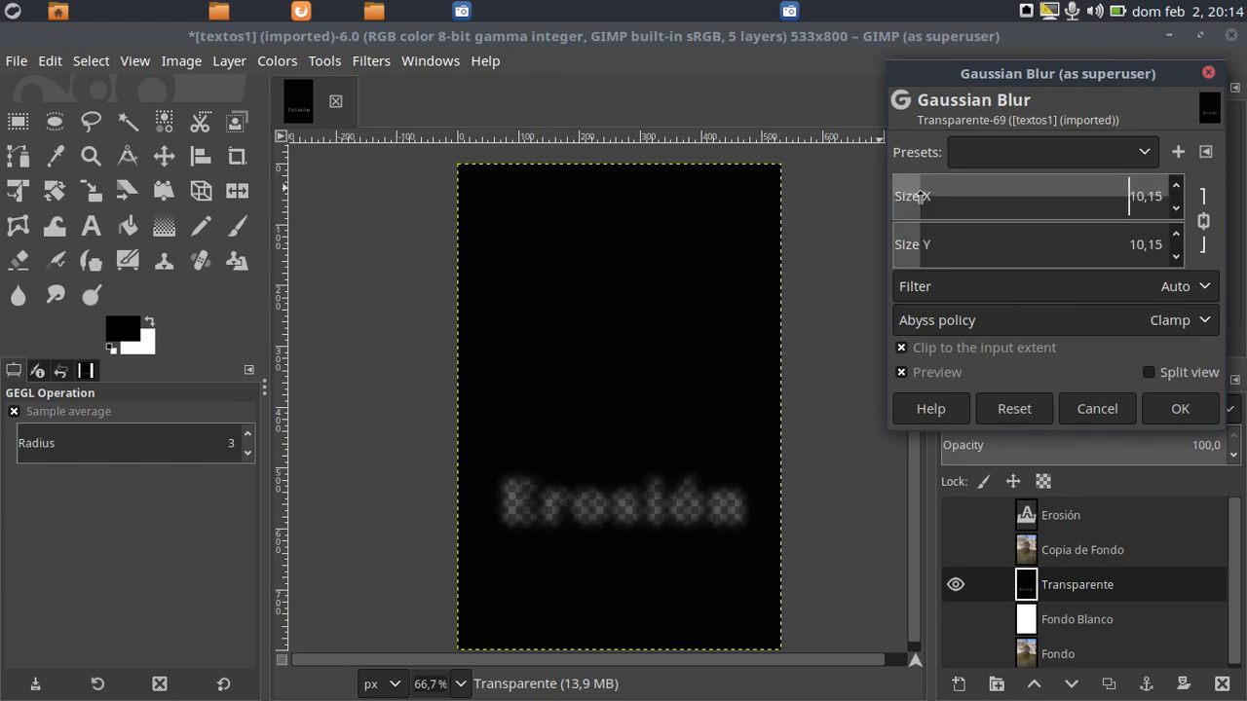
{"action": "double_click", "coordinate": [1158, 196]}
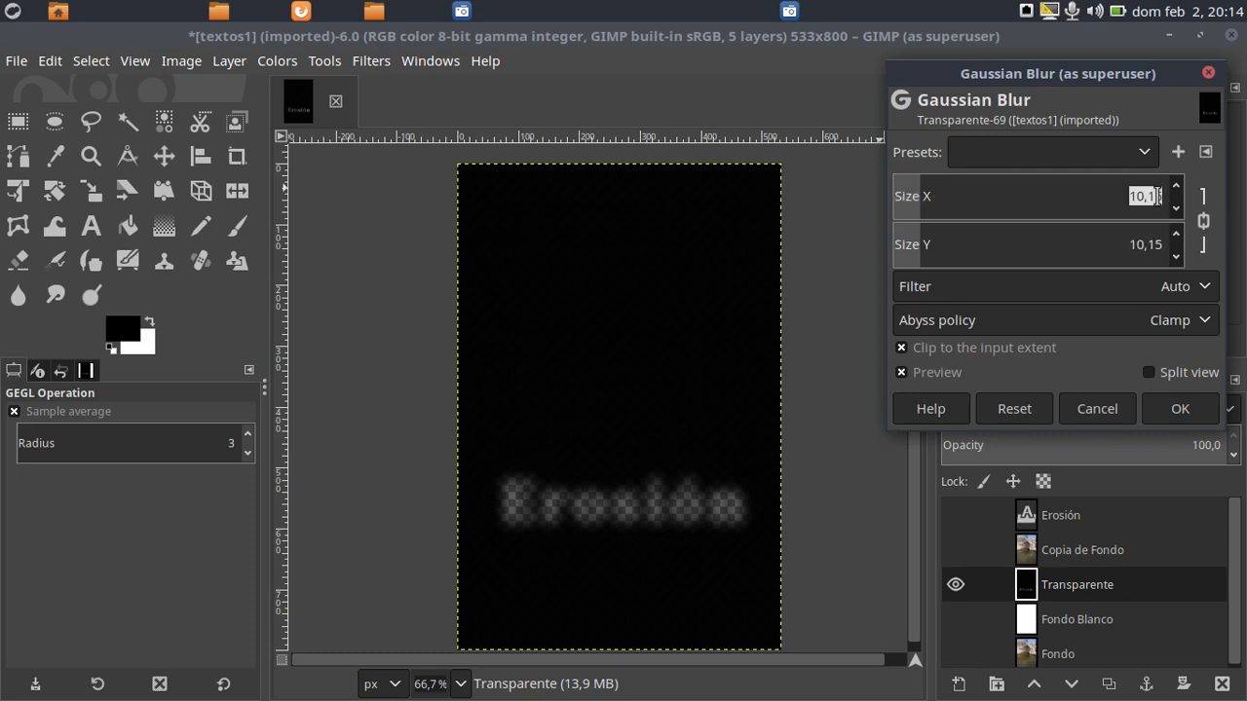
{"action": "type", "text": "10"}
{"action": "key", "text": "Return"}
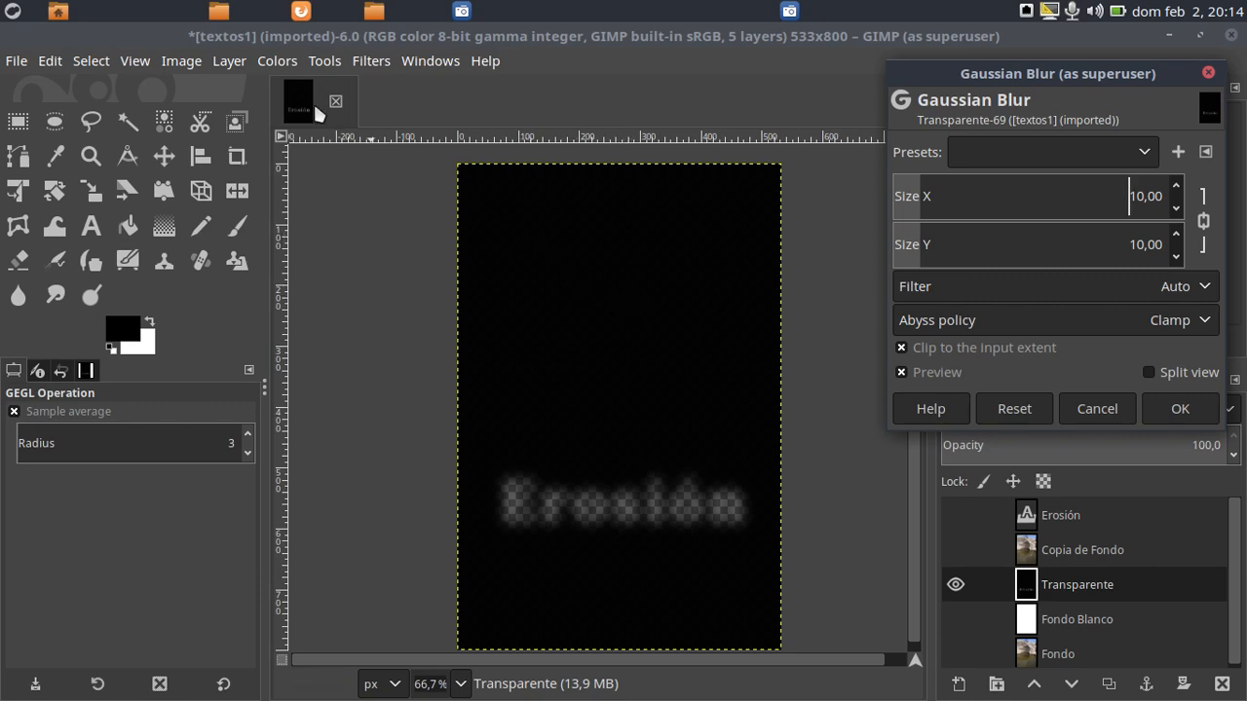
Offset the Transparente layer by 4 px in X and 4 px in Y with wrap-around edges
{"action": "left_click", "coordinate": [224, 62]}
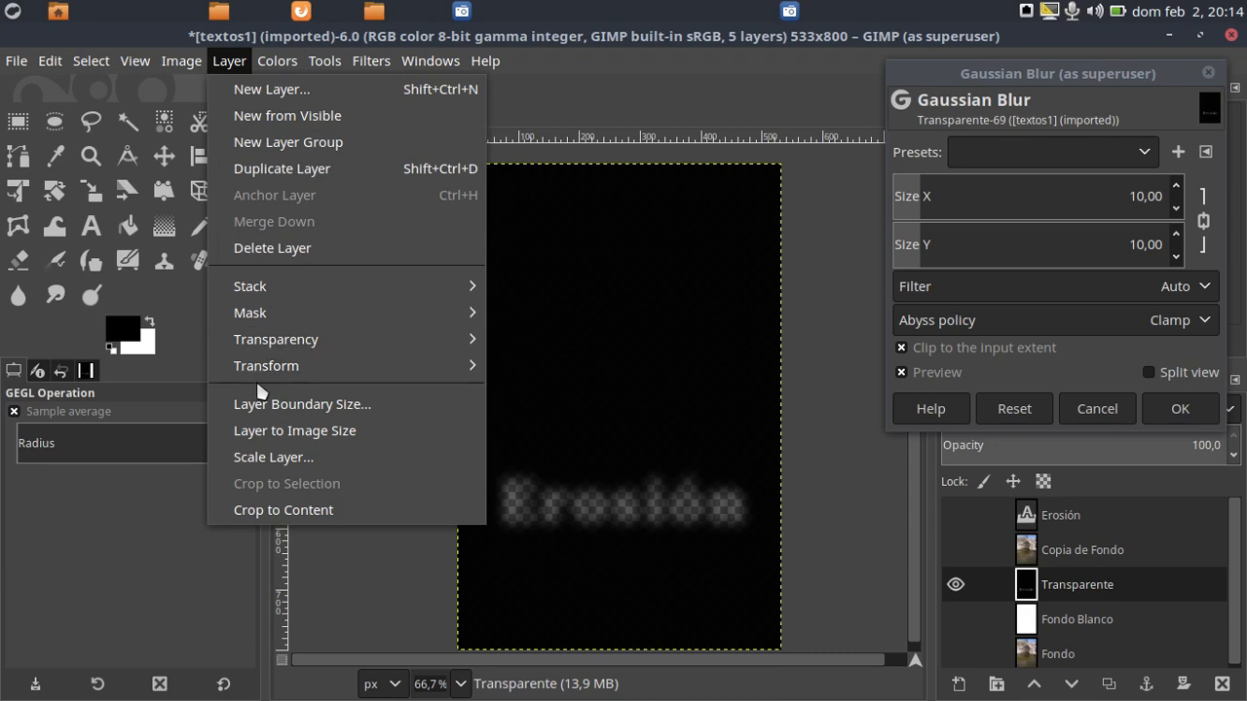
{"action": "mouse_move", "coordinate": [268, 370]}
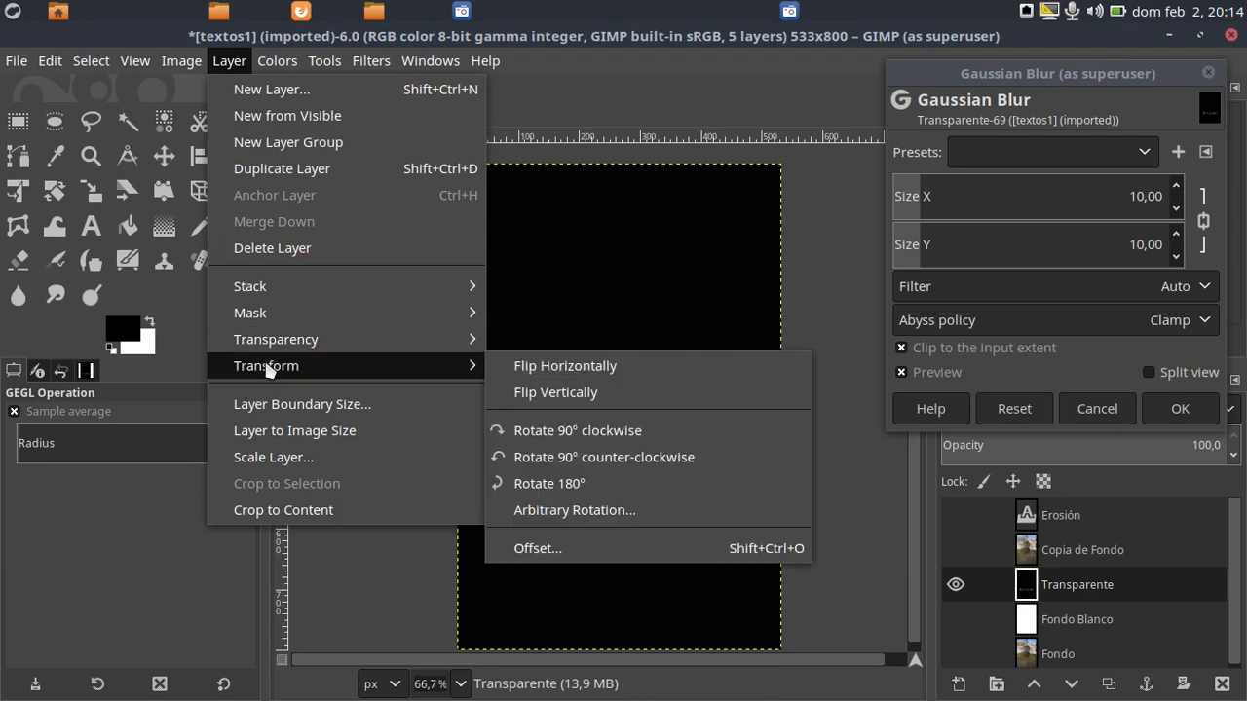
{"action": "left_click", "coordinate": [653, 547]}
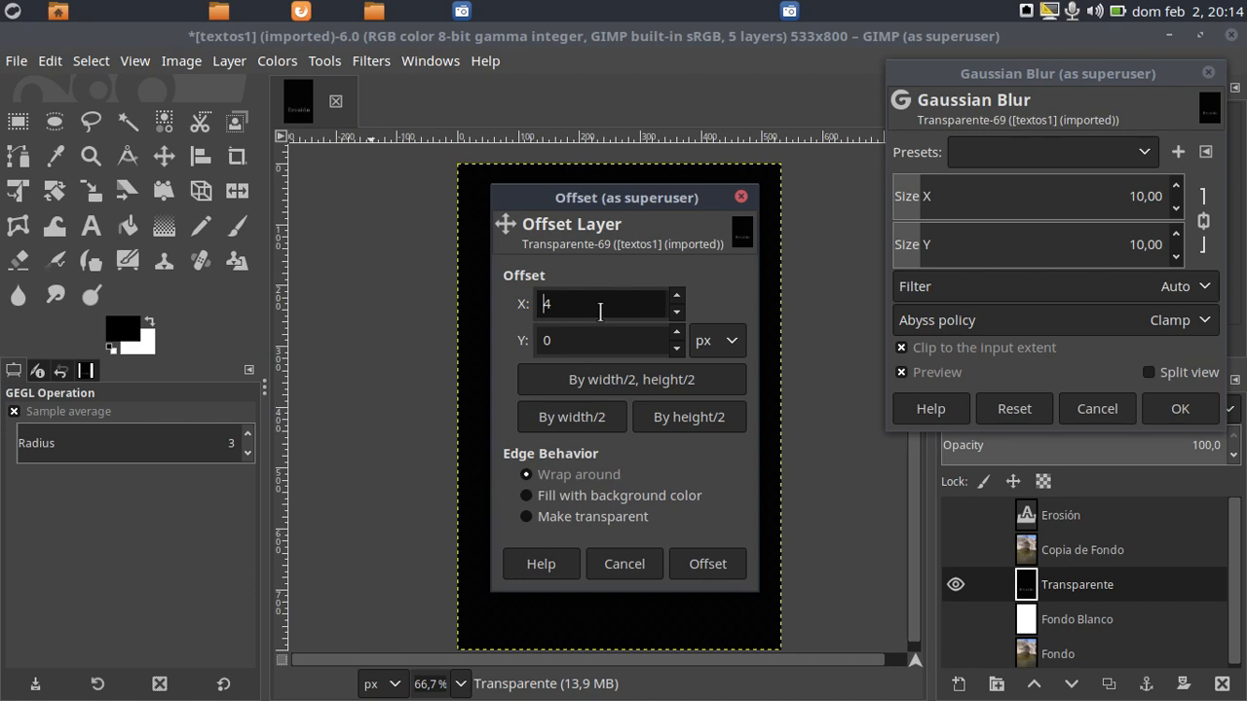
{"action": "left_click", "coordinate": [677, 334]}
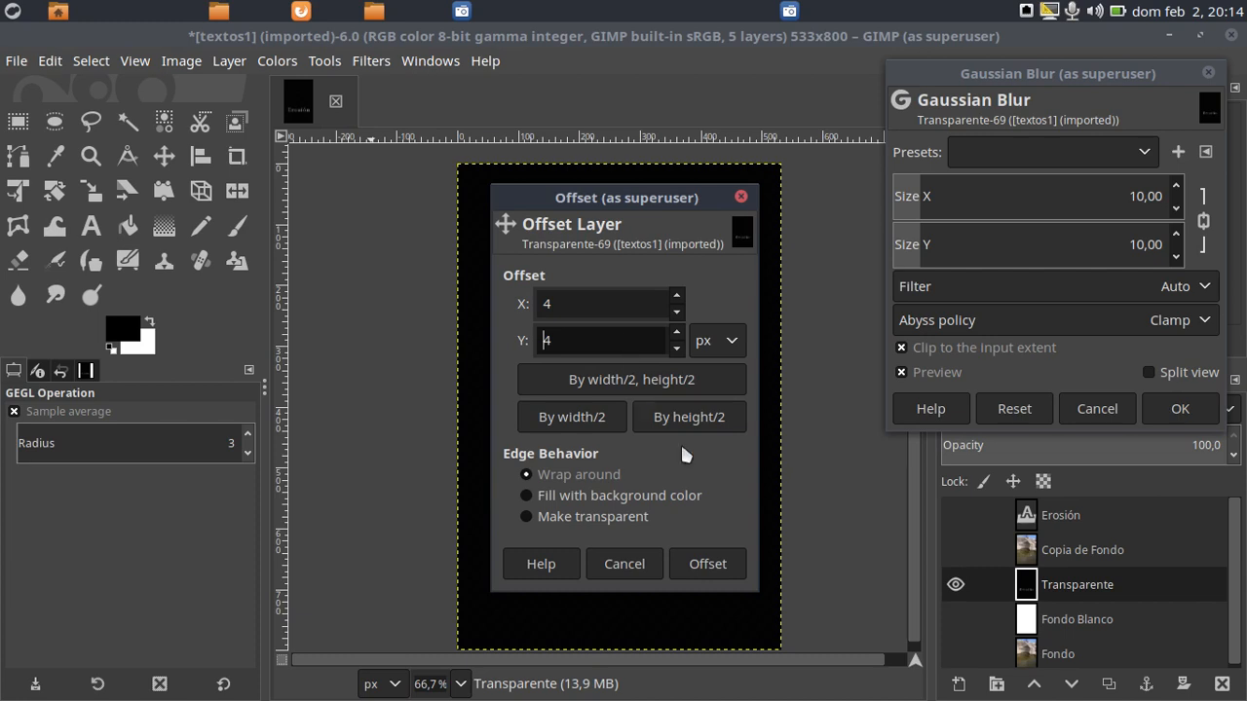
{"action": "left_click", "coordinate": [695, 565]}
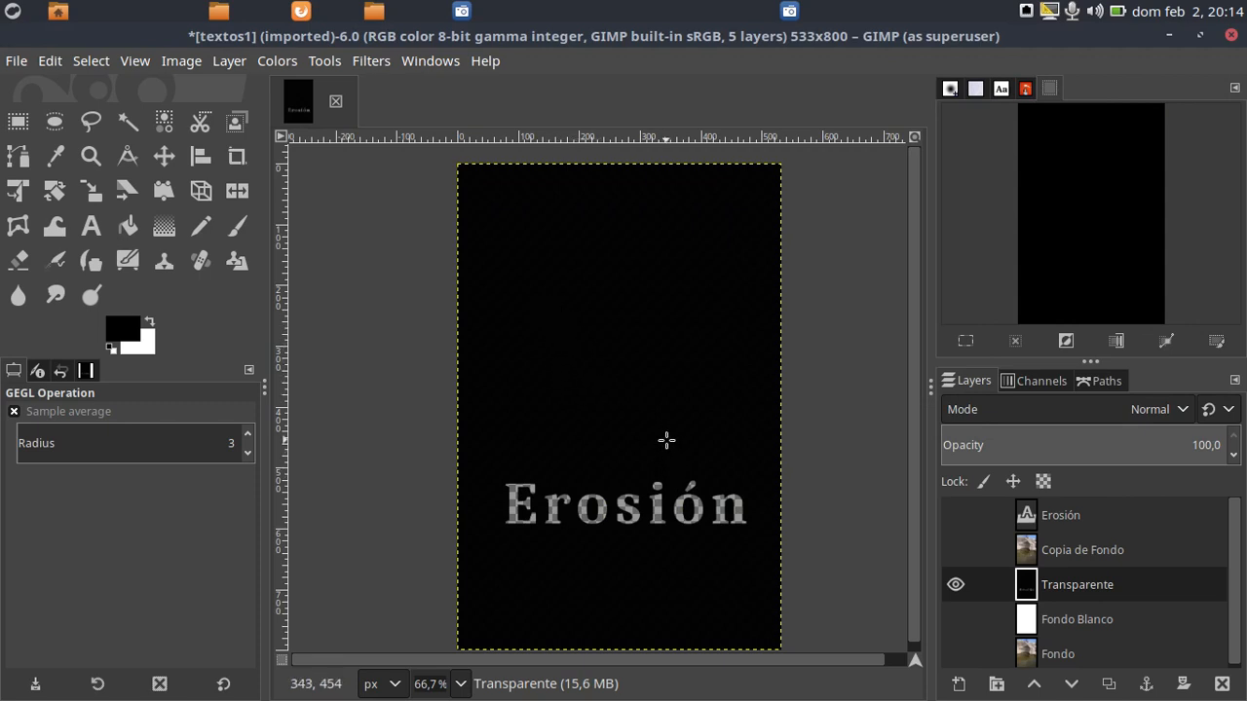
Show and hide the Copia de Fondo layer repeatedly to examine the shadow effect around the Erosión cut-out
{"action": "left_click", "coordinate": [956, 550]}
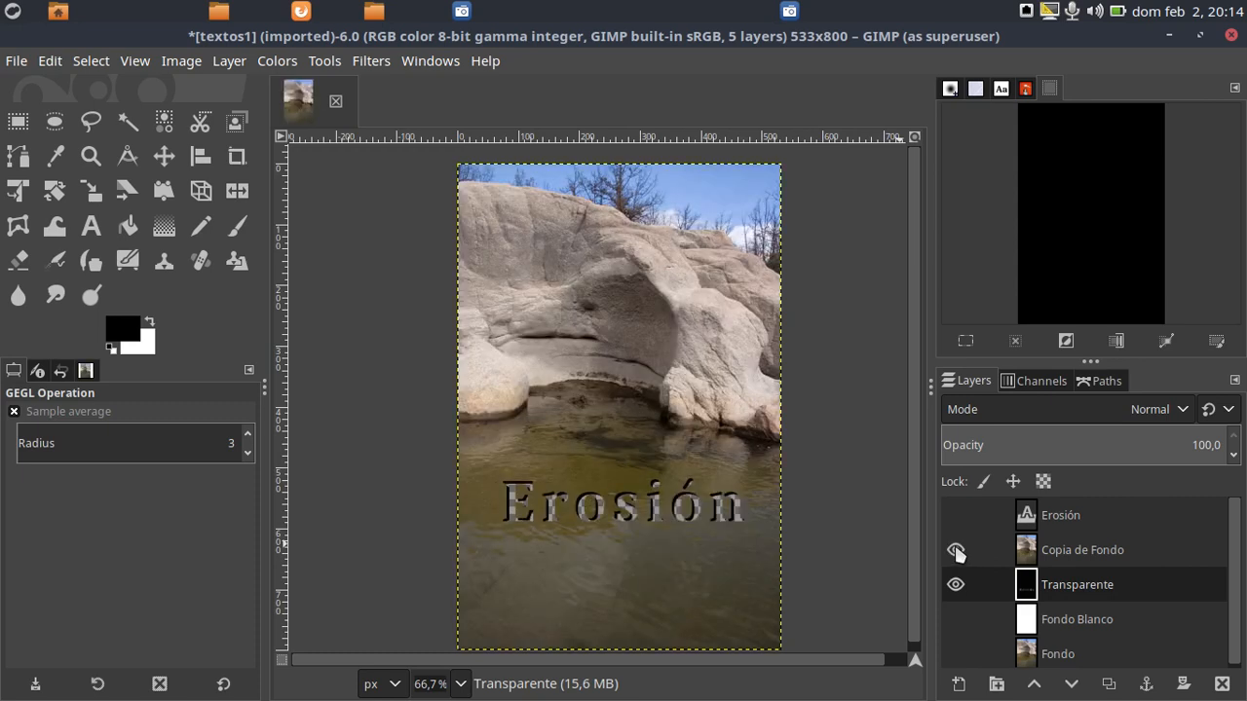
{"action": "left_click", "coordinate": [956, 550]}
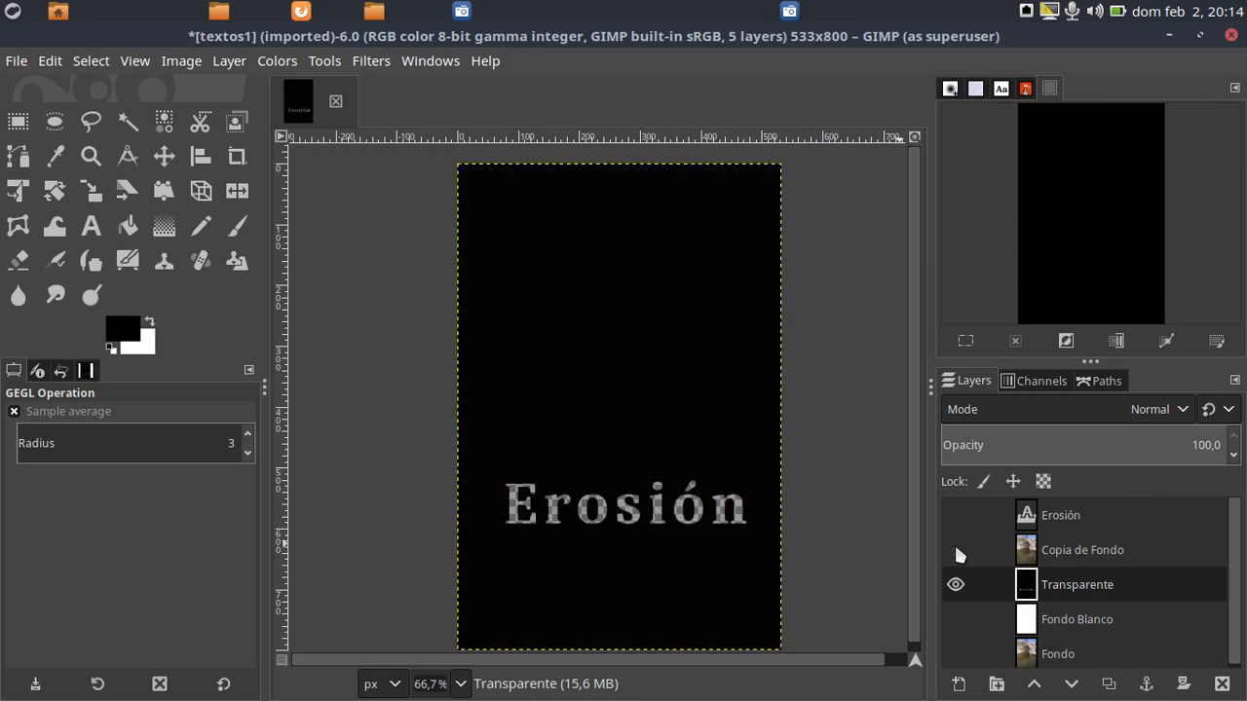
{"action": "left_click", "coordinate": [956, 551]}
{"action": "left_click", "coordinate": [956, 551]}
{"action": "left_click", "coordinate": [955, 550]}
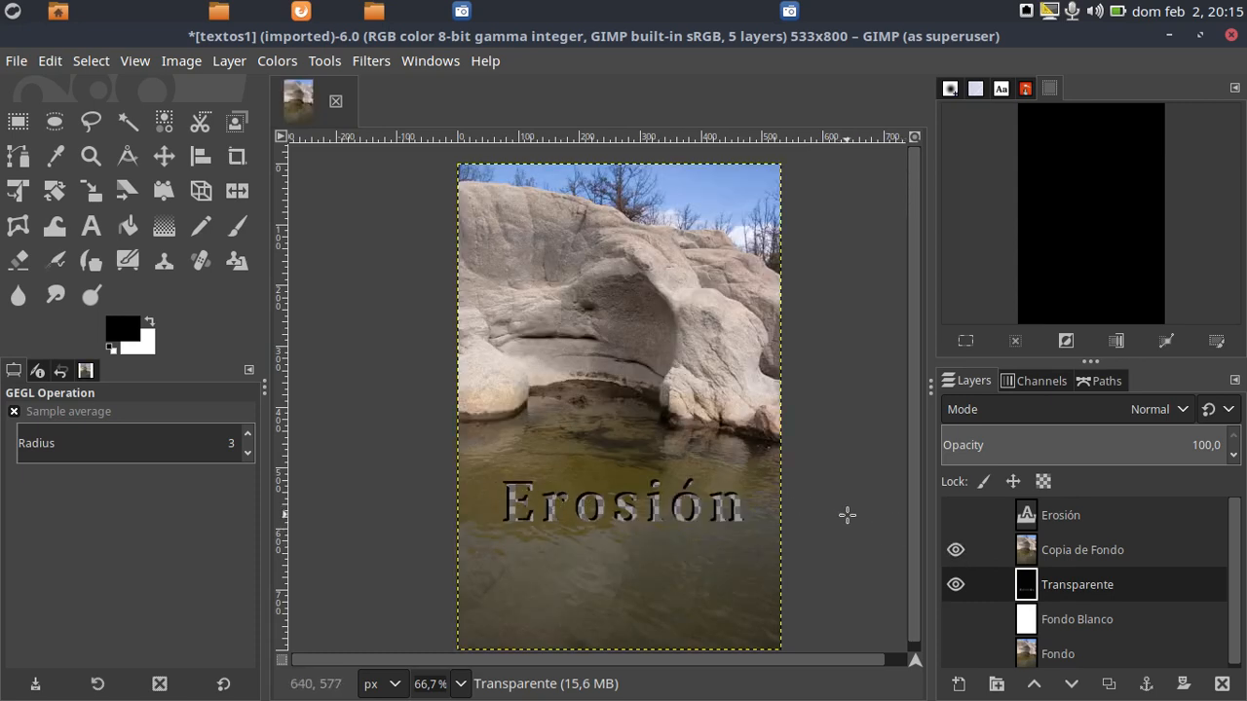
{"action": "left_click", "coordinate": [955, 550]}
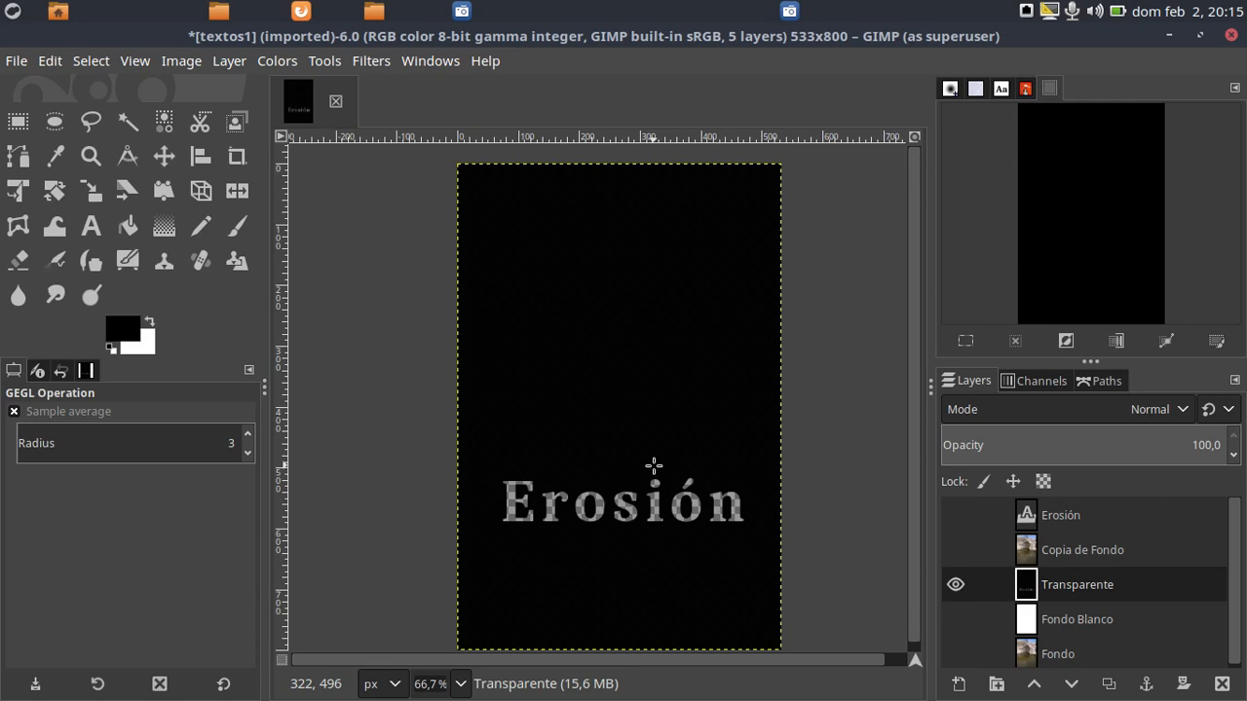
{"action": "left_click", "coordinate": [956, 549]}
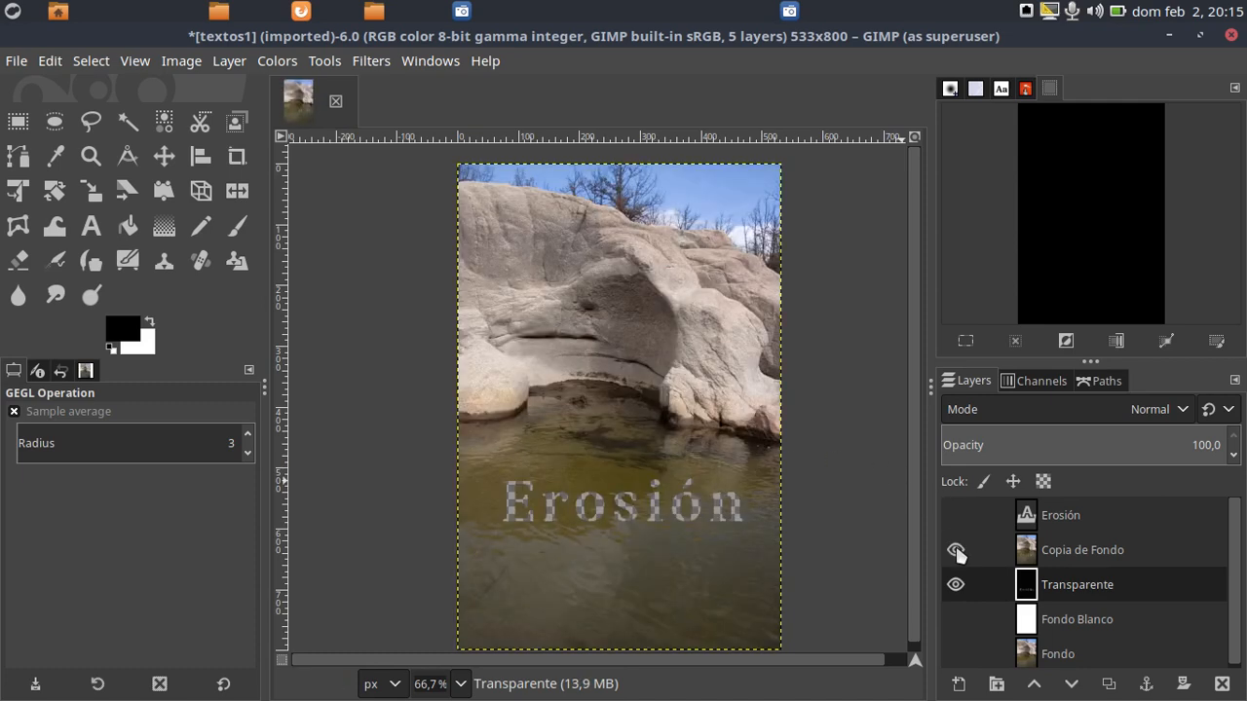
{"action": "left_click", "coordinate": [956, 549]}
{"action": "left_click", "coordinate": [956, 549]}
{"action": "left_click", "coordinate": [955, 550]}
{"action": "left_click", "coordinate": [956, 550]}
{"action": "left_click", "coordinate": [956, 550]}
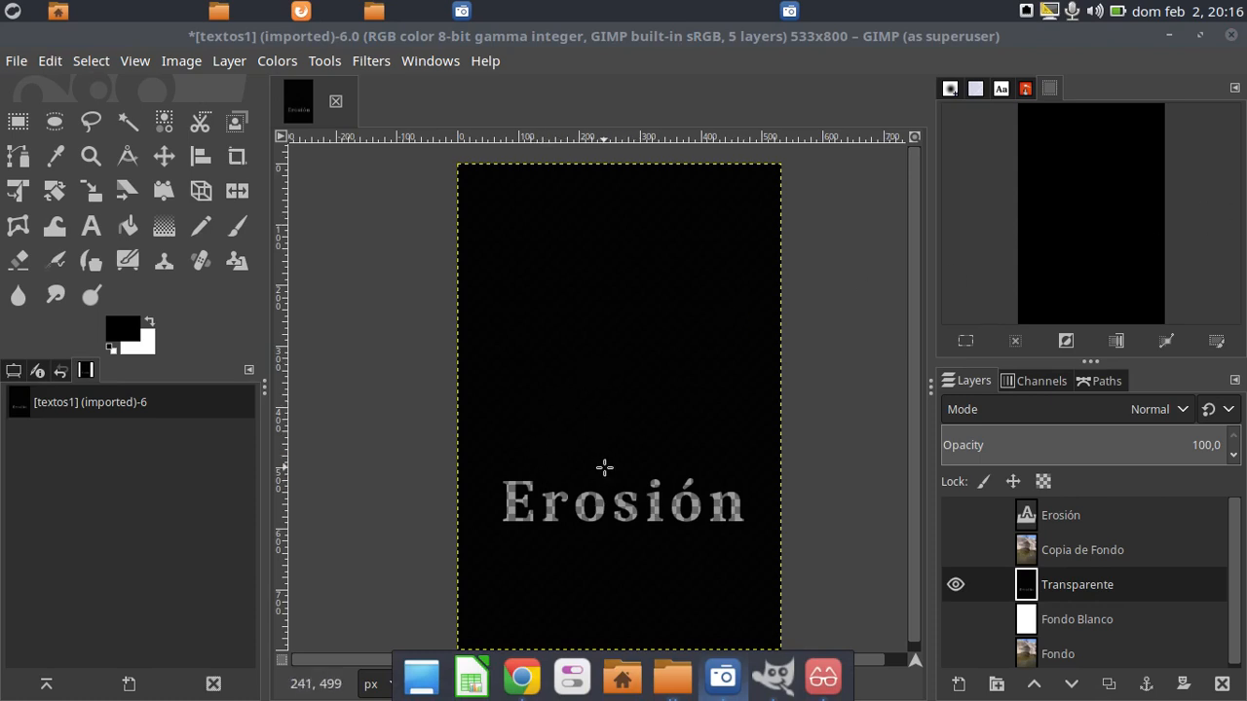
Apply a Gaussian Blur to the Transparente layer with Size X and Size Y set to 10
{"action": "left_click", "coordinate": [370, 61]}
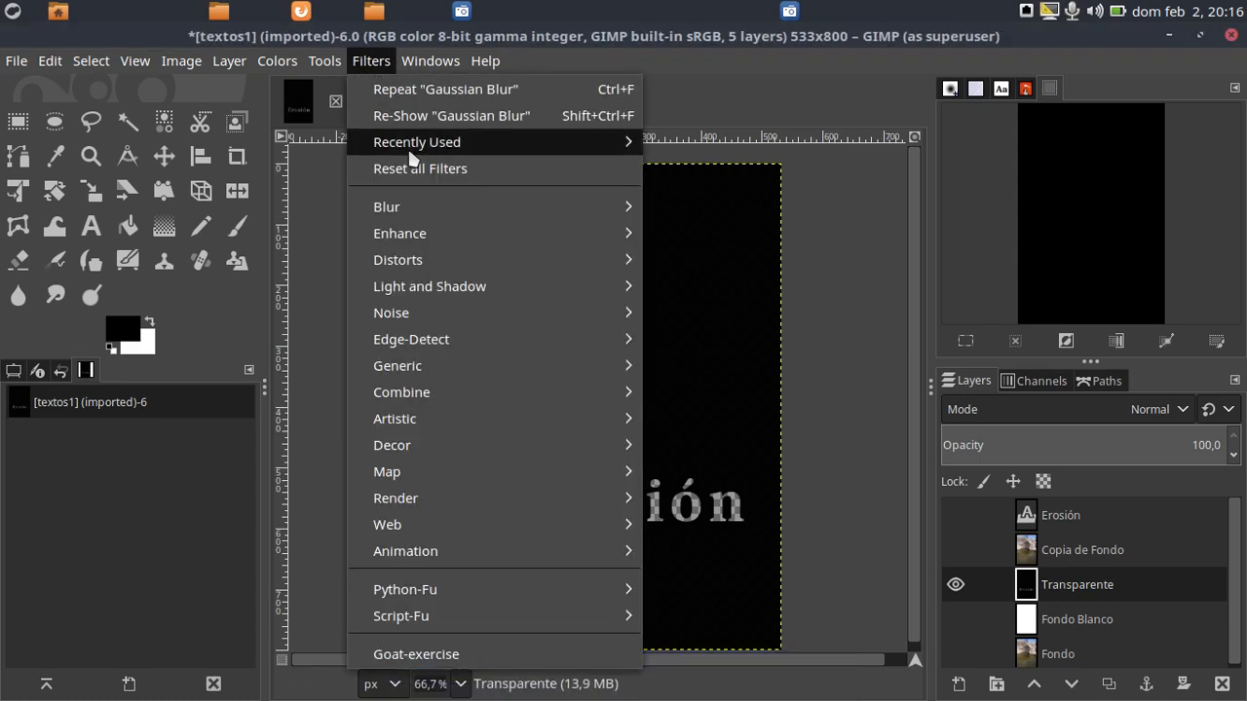
{"action": "mouse_move", "coordinate": [448, 207]}
{"action": "left_click", "coordinate": [661, 207]}
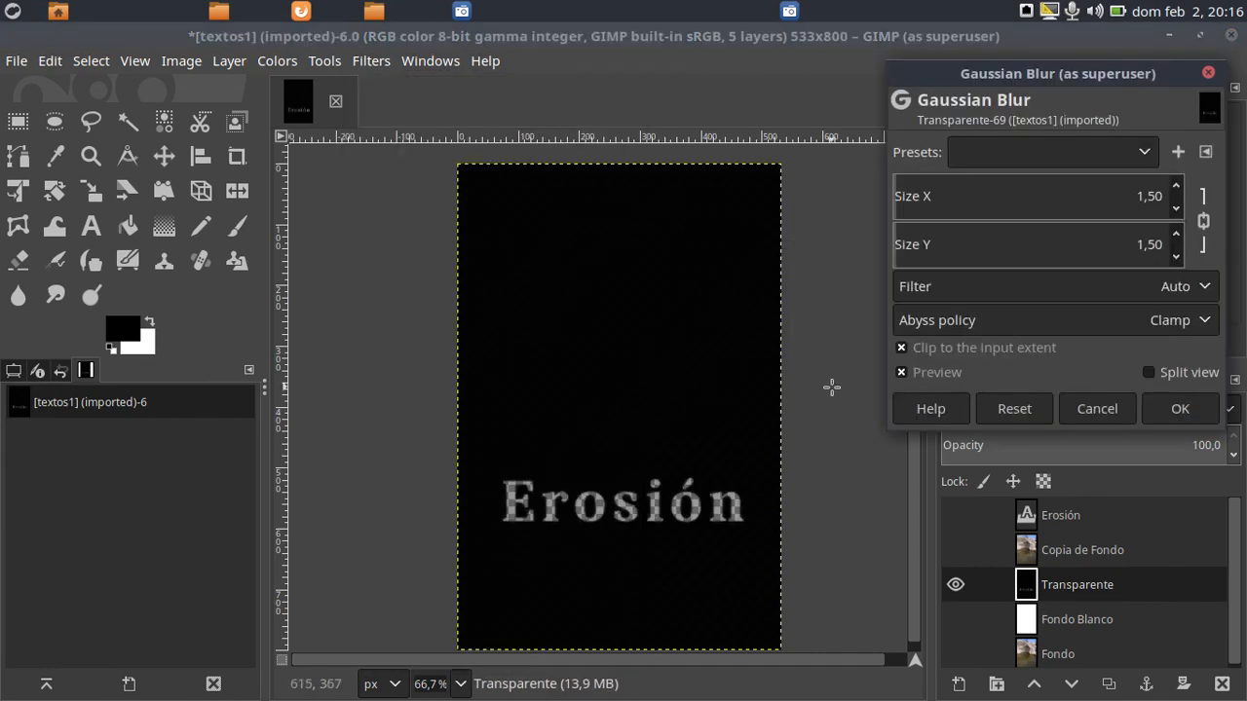
{"action": "double_click", "coordinate": [1145, 187]}
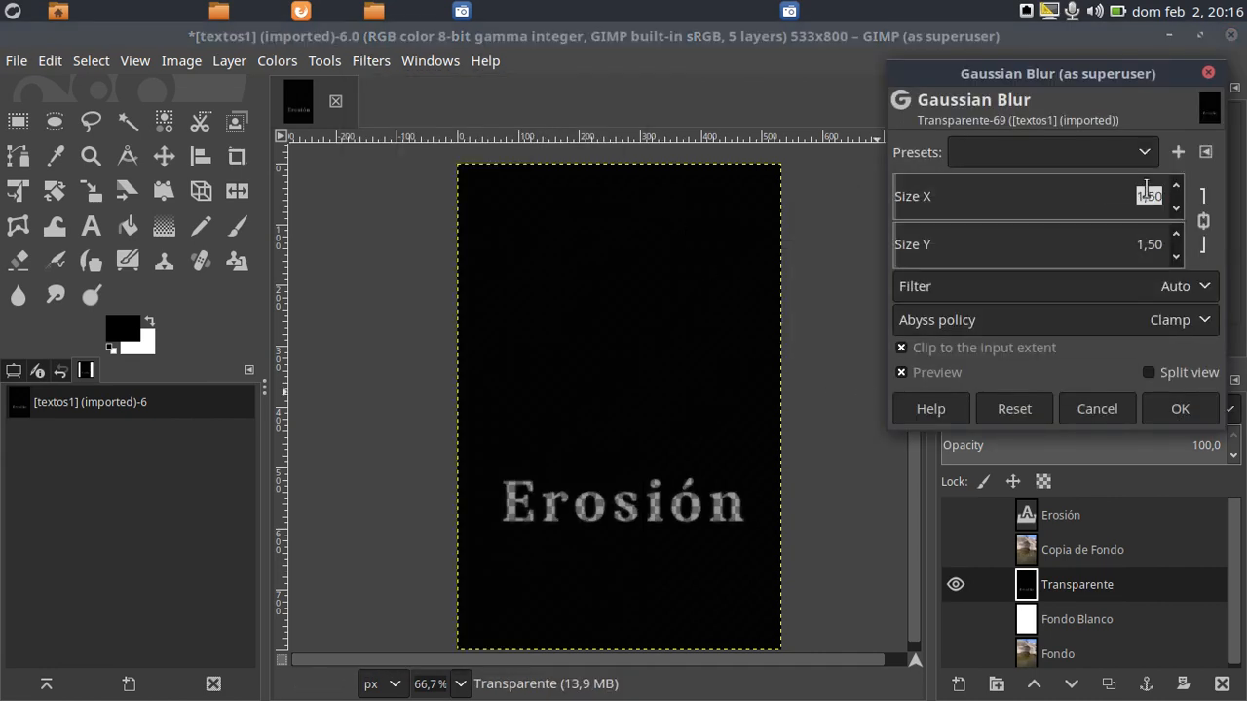
{"action": "type", "text": "10"}
{"action": "key", "text": "Tab"}
{"action": "left_click", "coordinate": [1179, 409]}
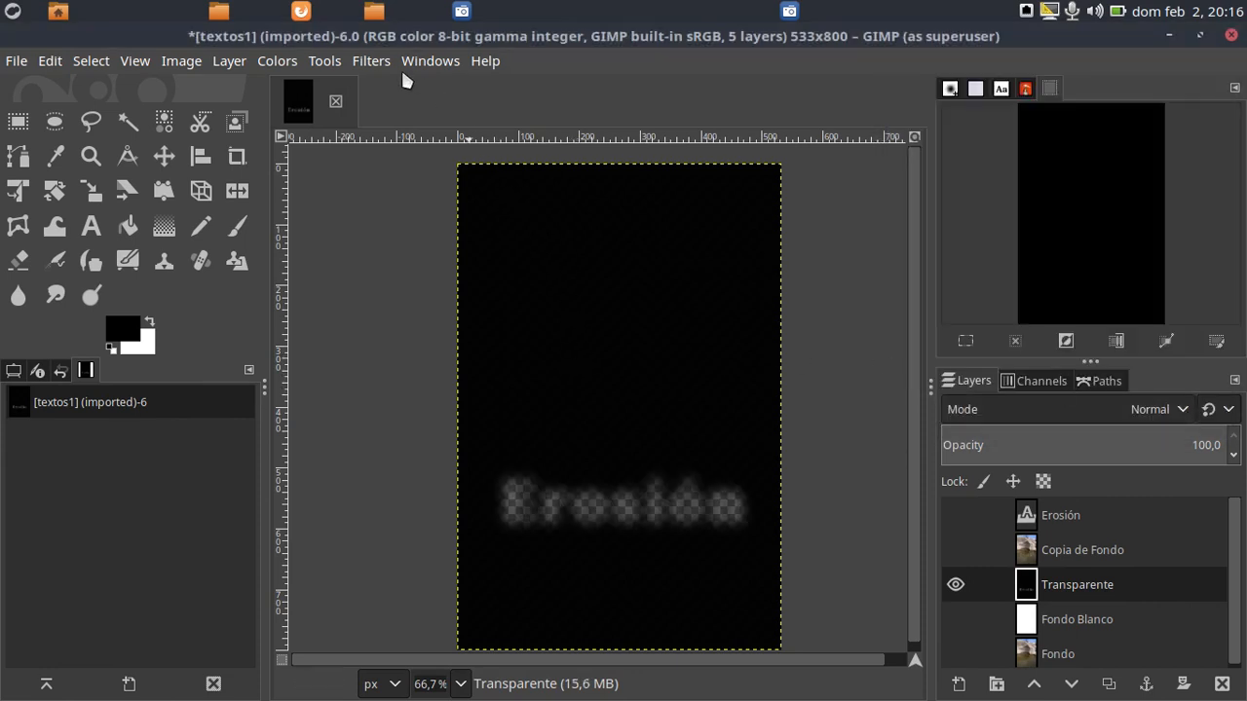
Offset the blurred Transparente layer a few pixels to the right and downward with wrap-around edges
{"action": "left_click", "coordinate": [232, 62]}
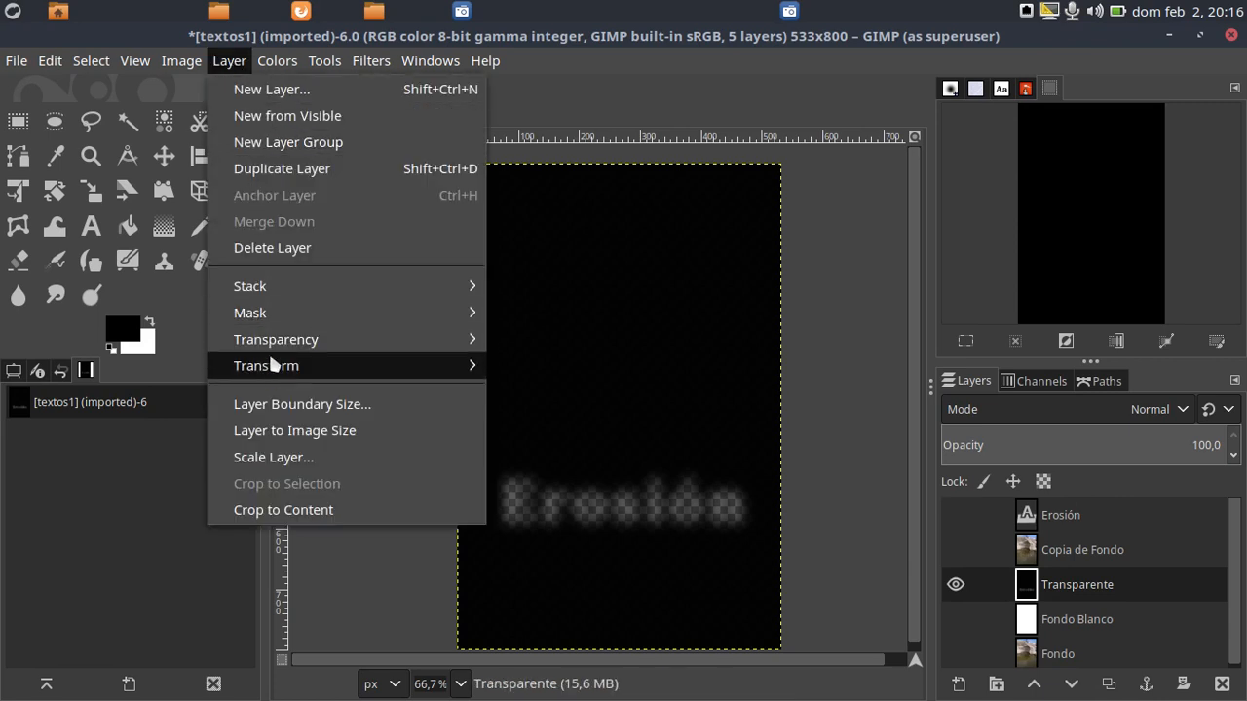
{"action": "mouse_move", "coordinate": [273, 365]}
{"action": "left_click", "coordinate": [584, 549]}
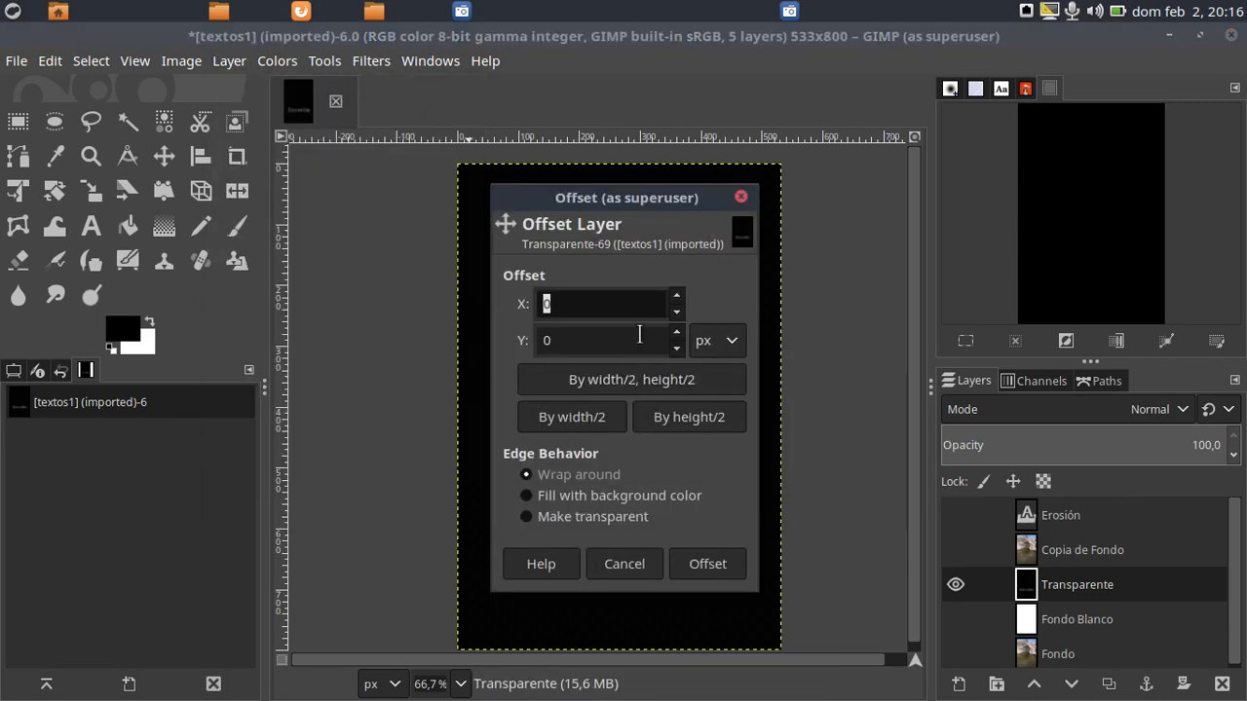
{"action": "left_click", "coordinate": [679, 295]}
{"action": "left_click", "coordinate": [680, 296]}
{"action": "left_click", "coordinate": [679, 296]}
{"action": "left_click", "coordinate": [679, 296]}
{"action": "left_click", "coordinate": [679, 333]}
{"action": "left_click", "coordinate": [679, 332]}
{"action": "left_click", "coordinate": [712, 561]}
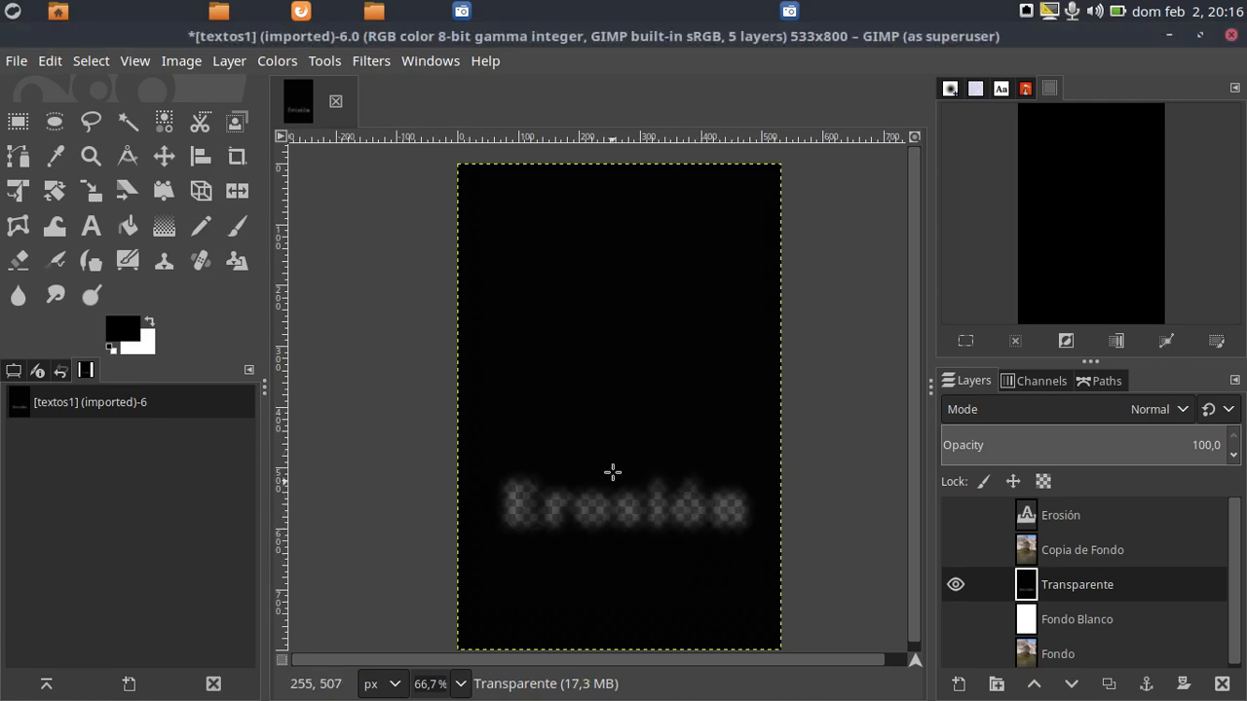
Make the Copia de Fondo and Fondo Blanco layers visible
{"action": "left_click", "coordinate": [956, 550]}
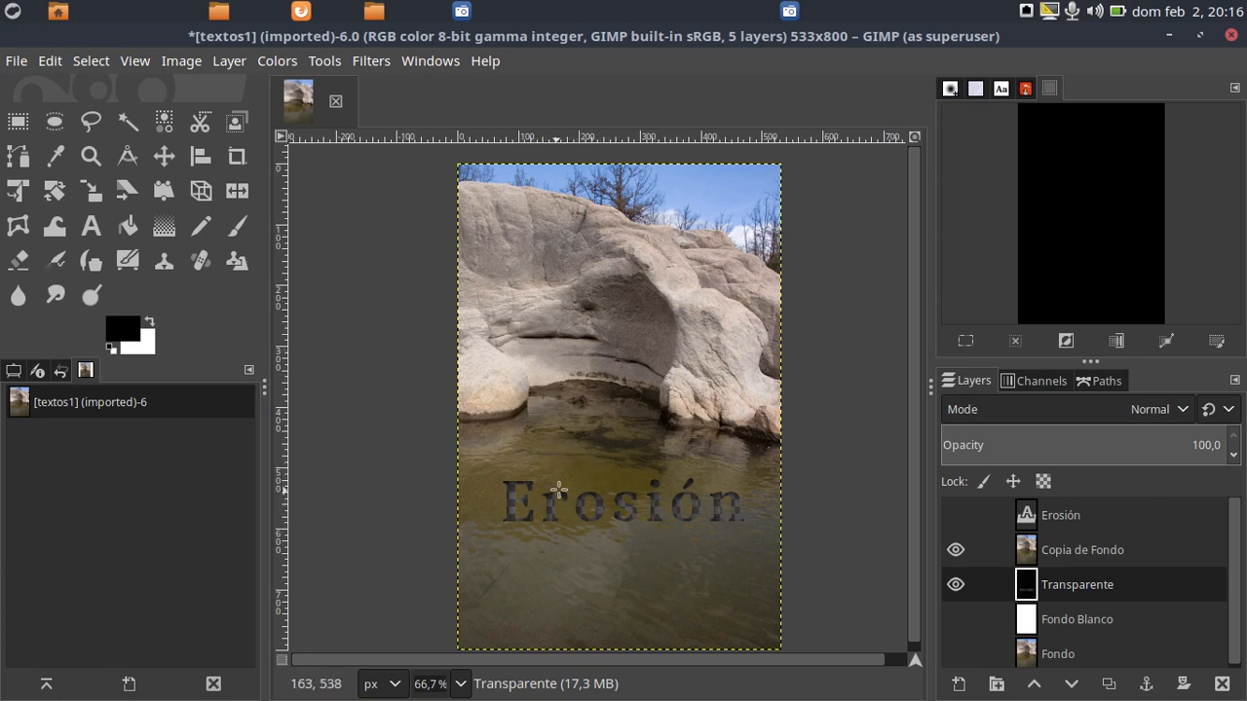
{"action": "left_click", "coordinate": [956, 619]}
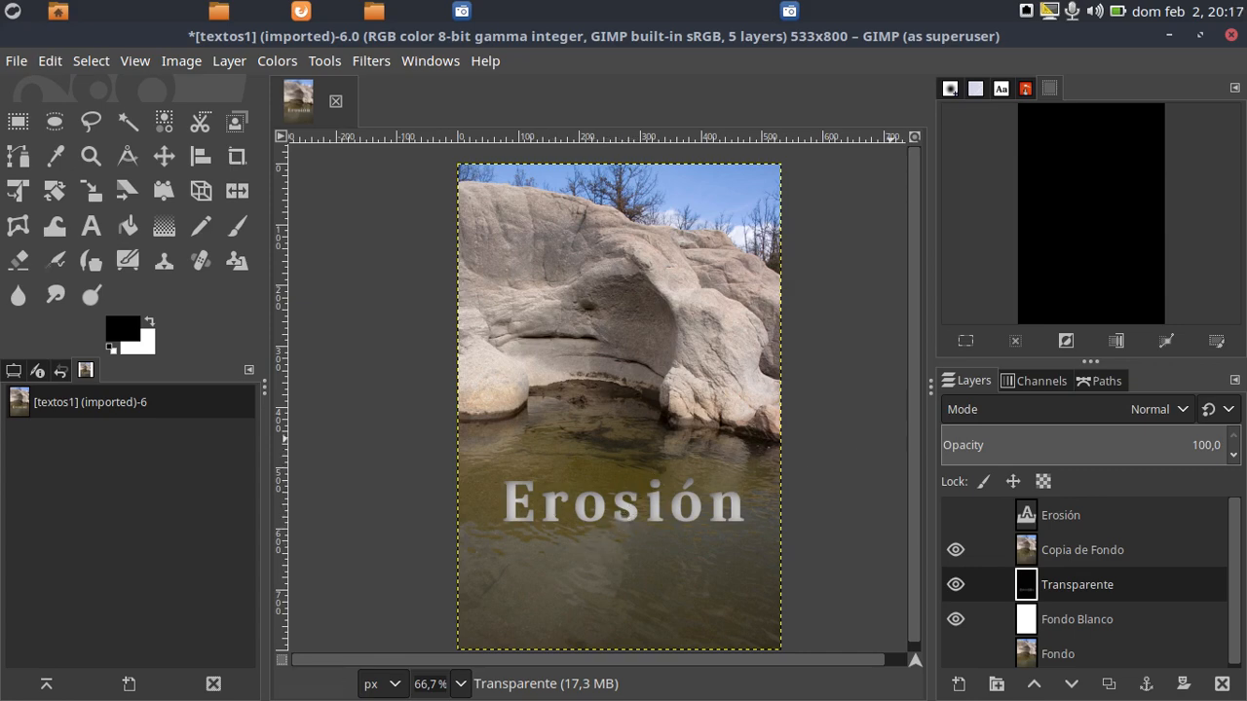
Bring GIMP 3. Textos.pdf back on screen and read steps 9 and 10 about the finished effect and how to save it
{"action": "left_click_drag", "start_coordinate": [1246, 109], "coordinate": [559, 157]}
{"action": "scroll", "coordinate": [604, 477], "scroll_direction": "down", "scroll_amount": 3}
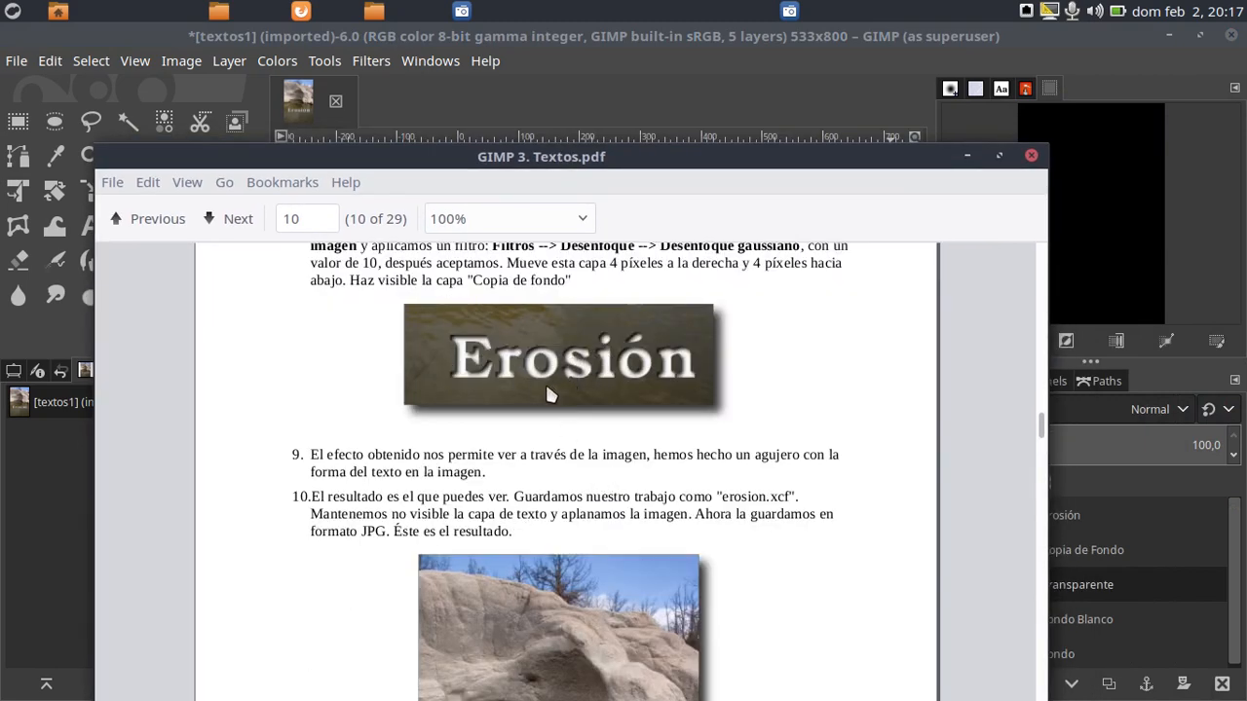
{"action": "scroll", "coordinate": [545, 388], "scroll_direction": "up", "scroll_amount": 1}
{"action": "scroll", "coordinate": [545, 388], "scroll_direction": "down", "scroll_amount": 1}
{"action": "scroll", "coordinate": [572, 455], "scroll_direction": "down", "scroll_amount": 4}
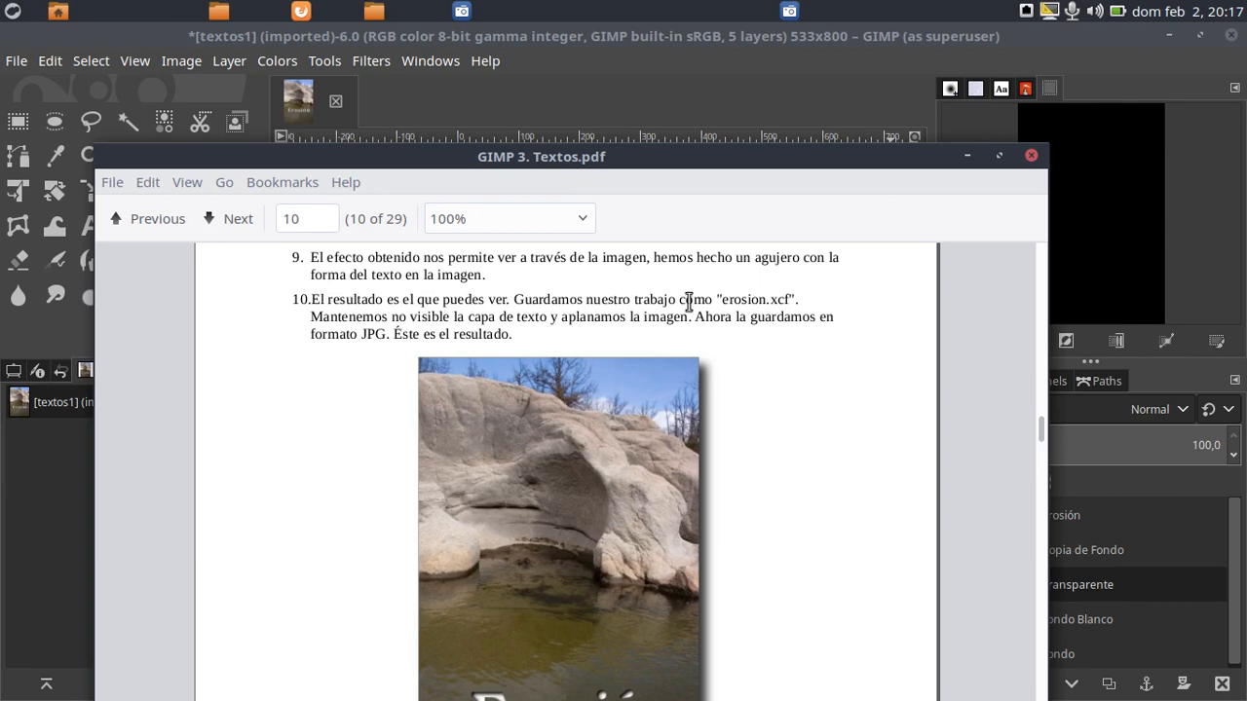
{"action": "scroll", "coordinate": [598, 393], "scroll_direction": "down", "scroll_amount": 6}
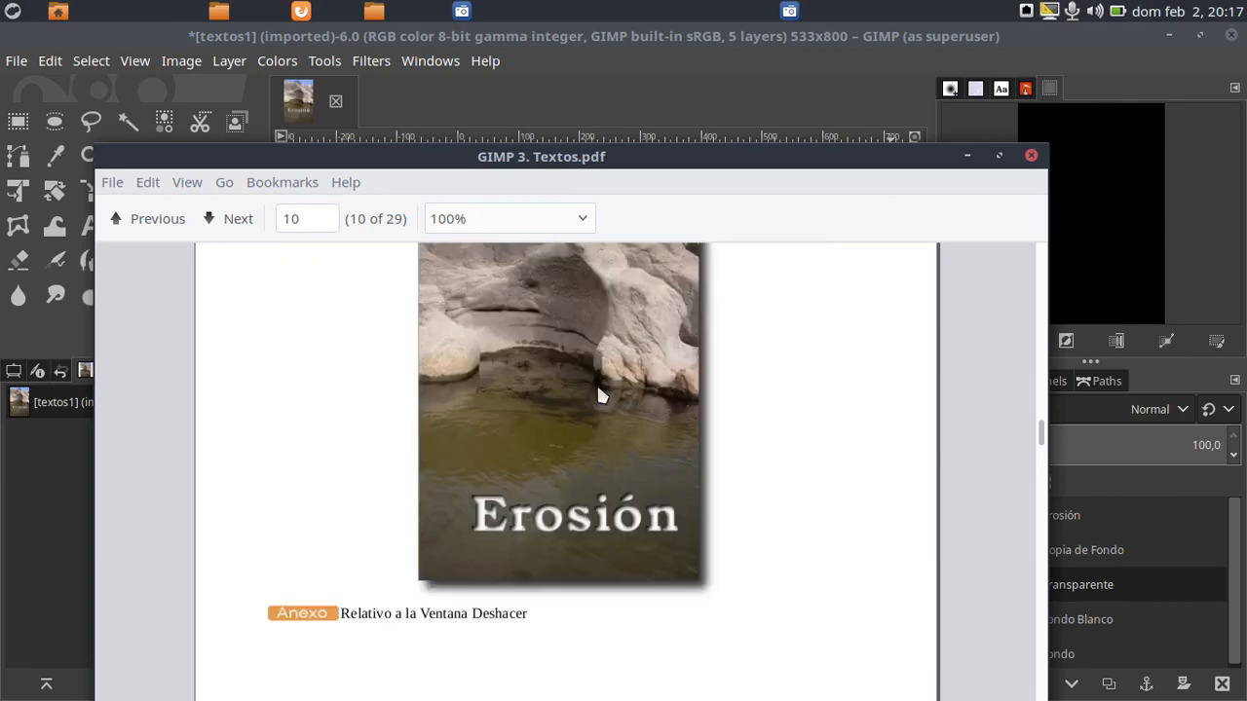
Compare the guide's final Erosión picture with the image, moving the PDF document off screen to check the lettering
{"action": "scroll", "coordinate": [600, 393], "scroll_direction": "up", "scroll_amount": 1}
{"action": "left_click_drag", "start_coordinate": [576, 159], "coordinate": [586, 163]}
{"action": "scroll", "coordinate": [609, 268], "scroll_direction": "up", "scroll_amount": 3}
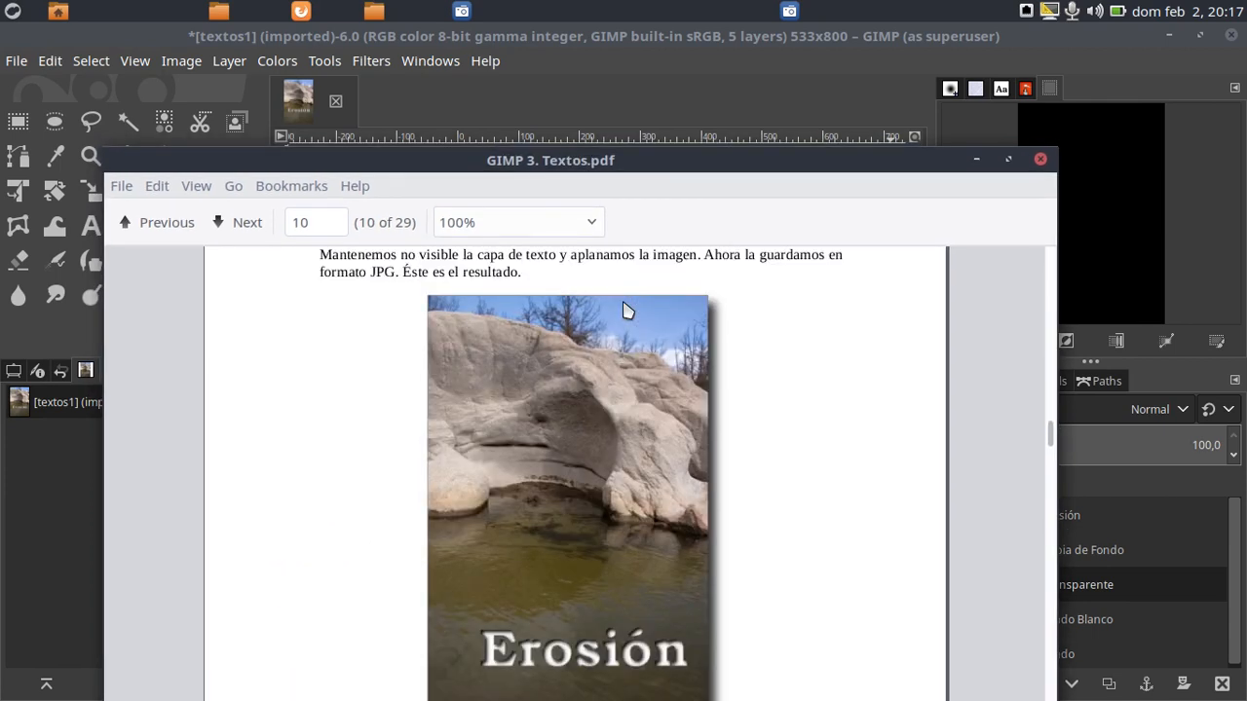
{"action": "left_click_drag", "start_coordinate": [651, 167], "coordinate": [653, 102]}
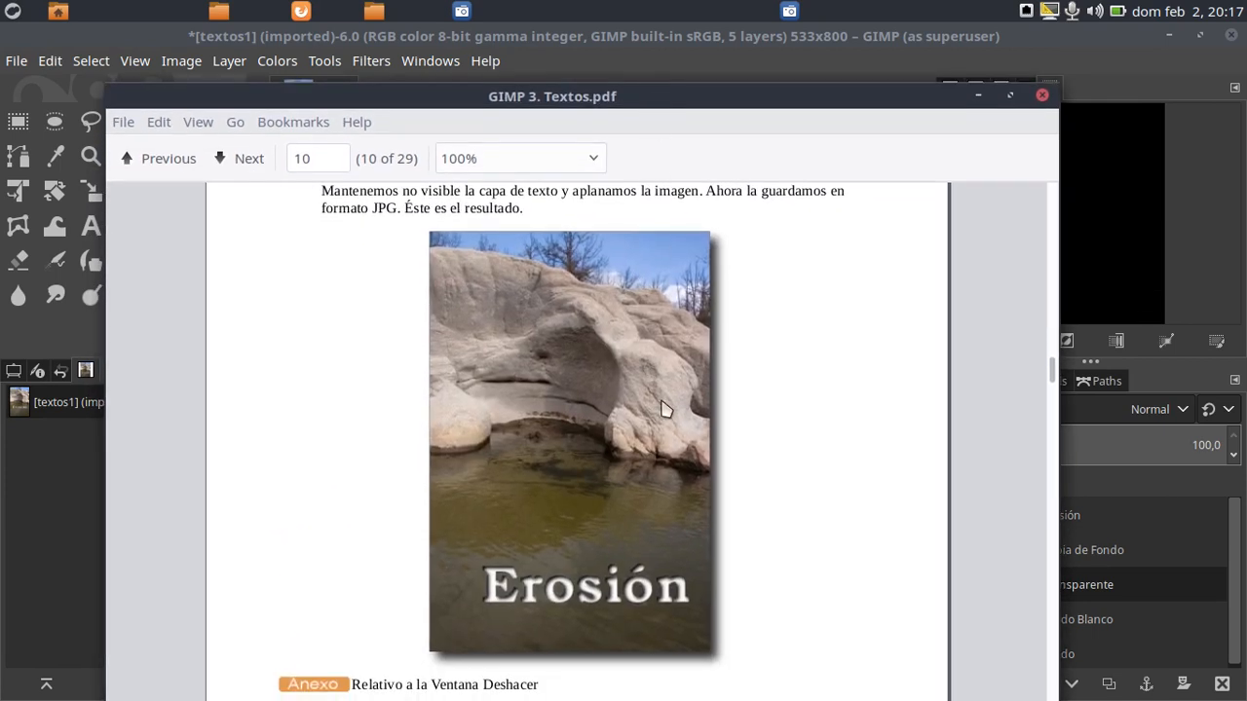
{"action": "left_click_drag", "start_coordinate": [490, 89], "coordinate": [1246, 44]}
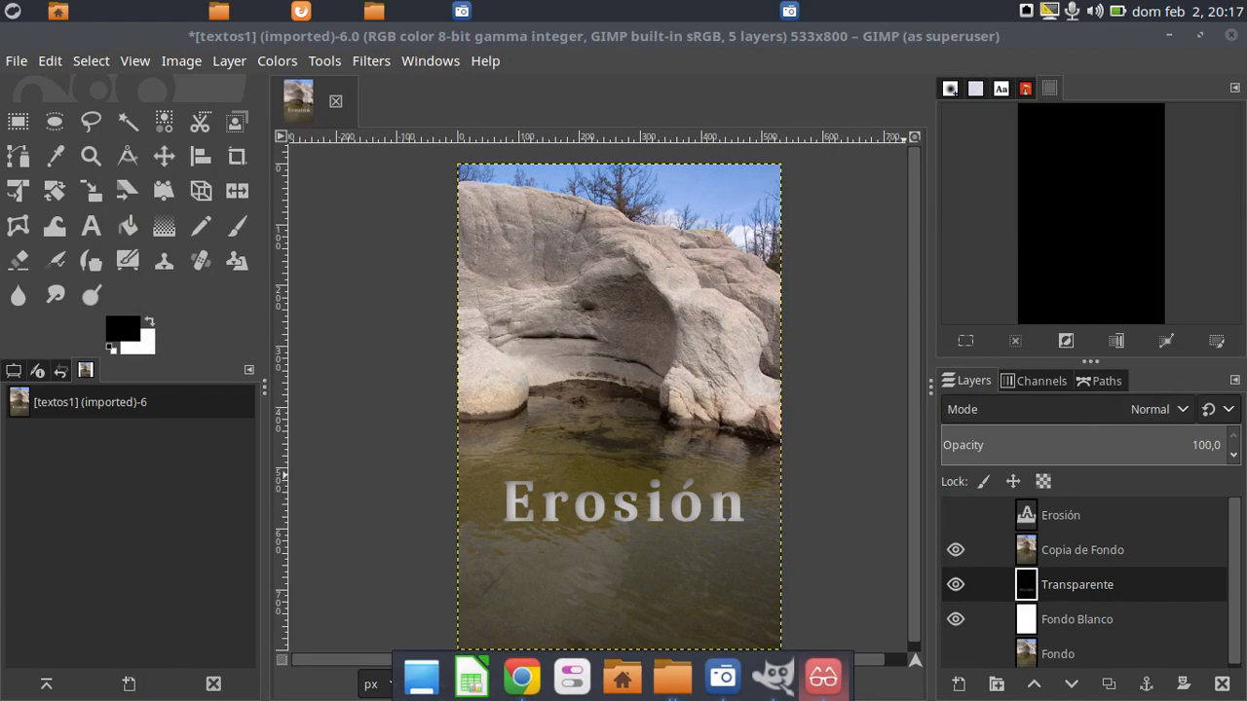
{"action": "left_click_drag", "start_coordinate": [1246, 142], "coordinate": [627, 121]}
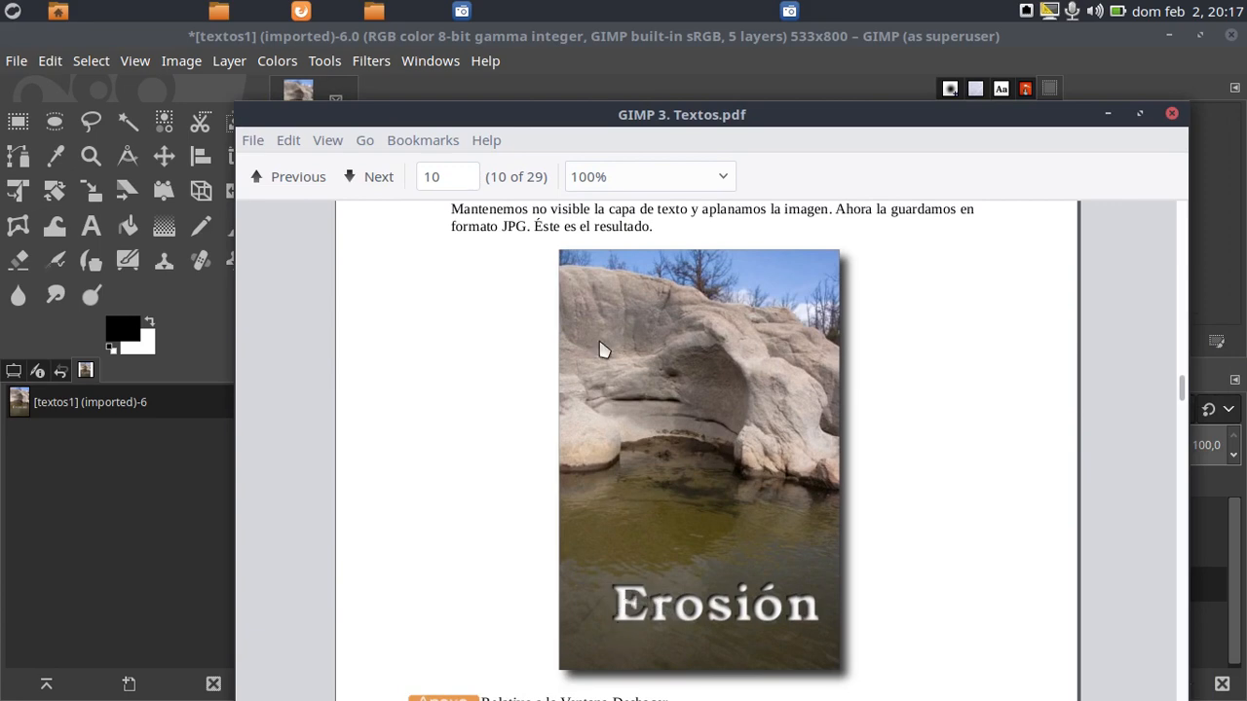
{"action": "left_click_drag", "start_coordinate": [544, 119], "coordinate": [1246, 42]}
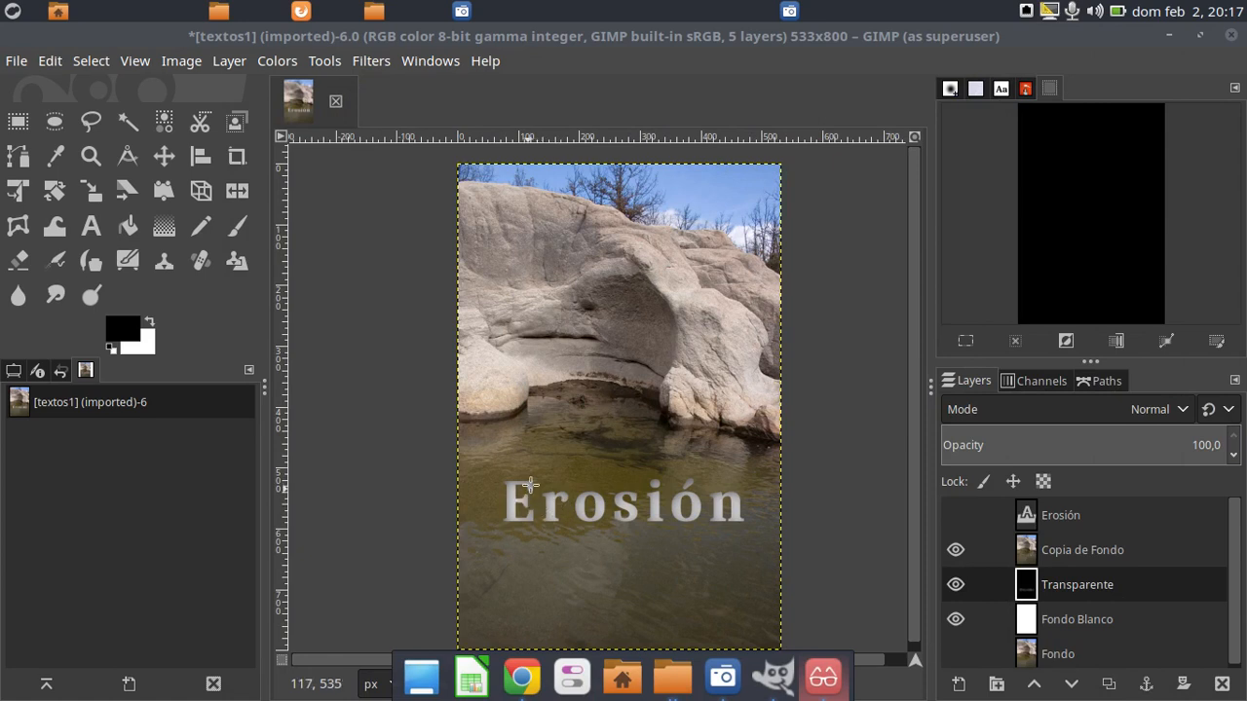